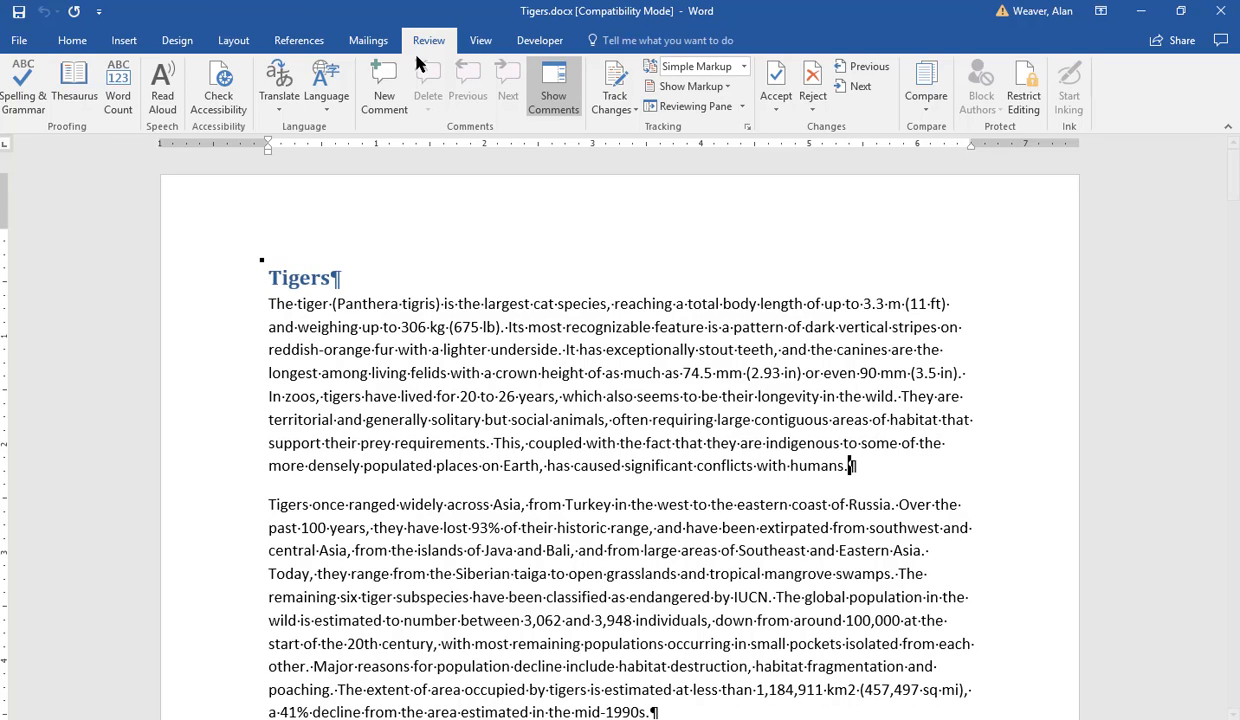
# Add a comment on "humans" at the end of the first paragraph reading "Do you think we should mention yada yada yad"
pyautogui.click(381, 100)
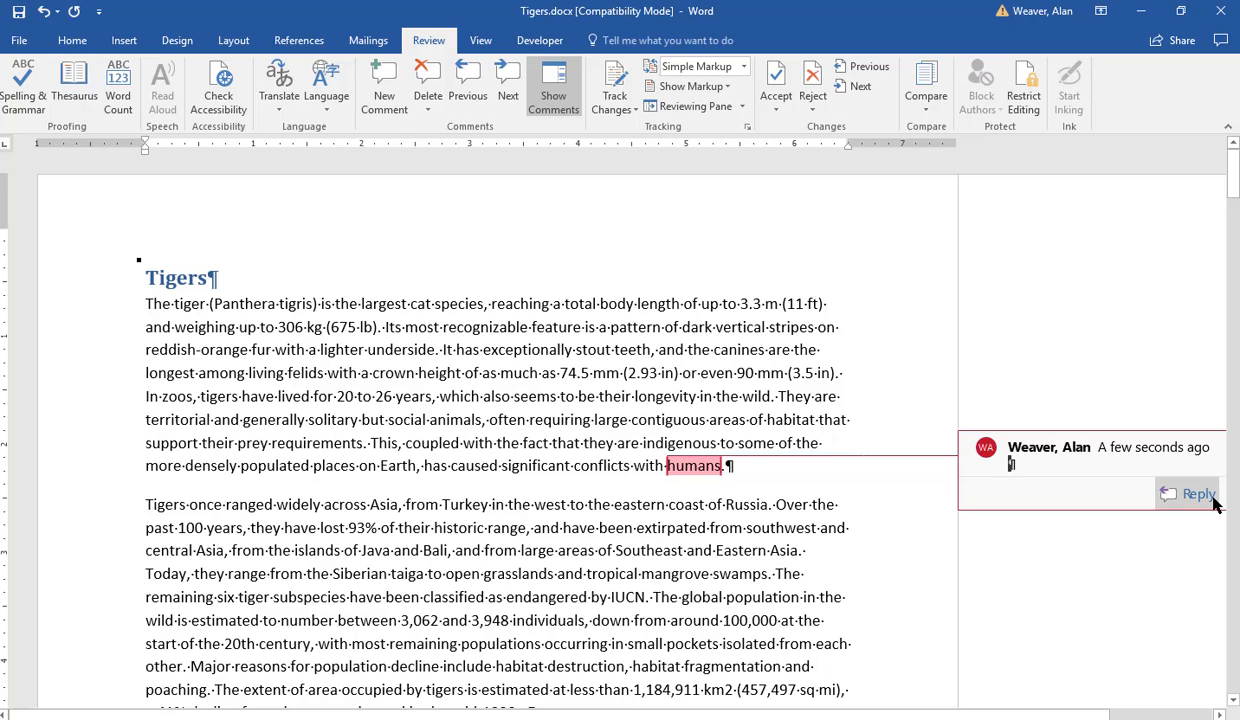
pyautogui.write('Do you think we')
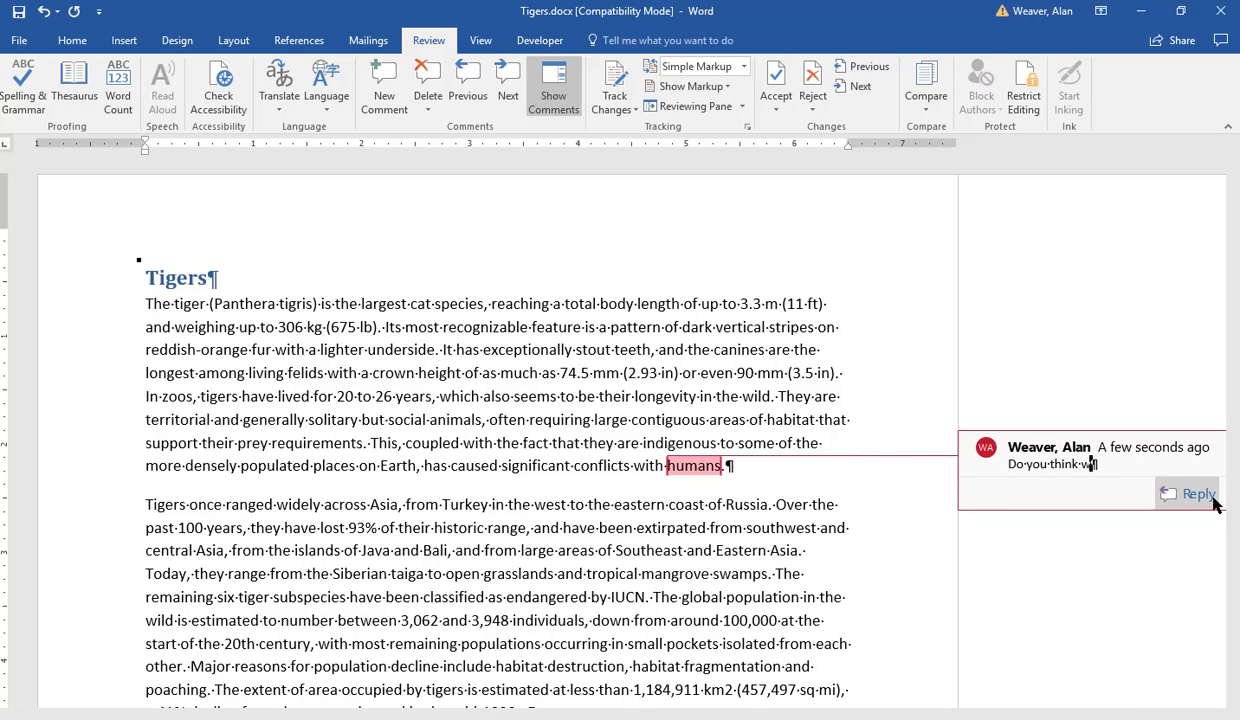
pyautogui.write(' should ment?')
pyautogui.press('BackSpace')
pyautogui.press('BackSpace')
pyautogui.write('ntion yada yada ')
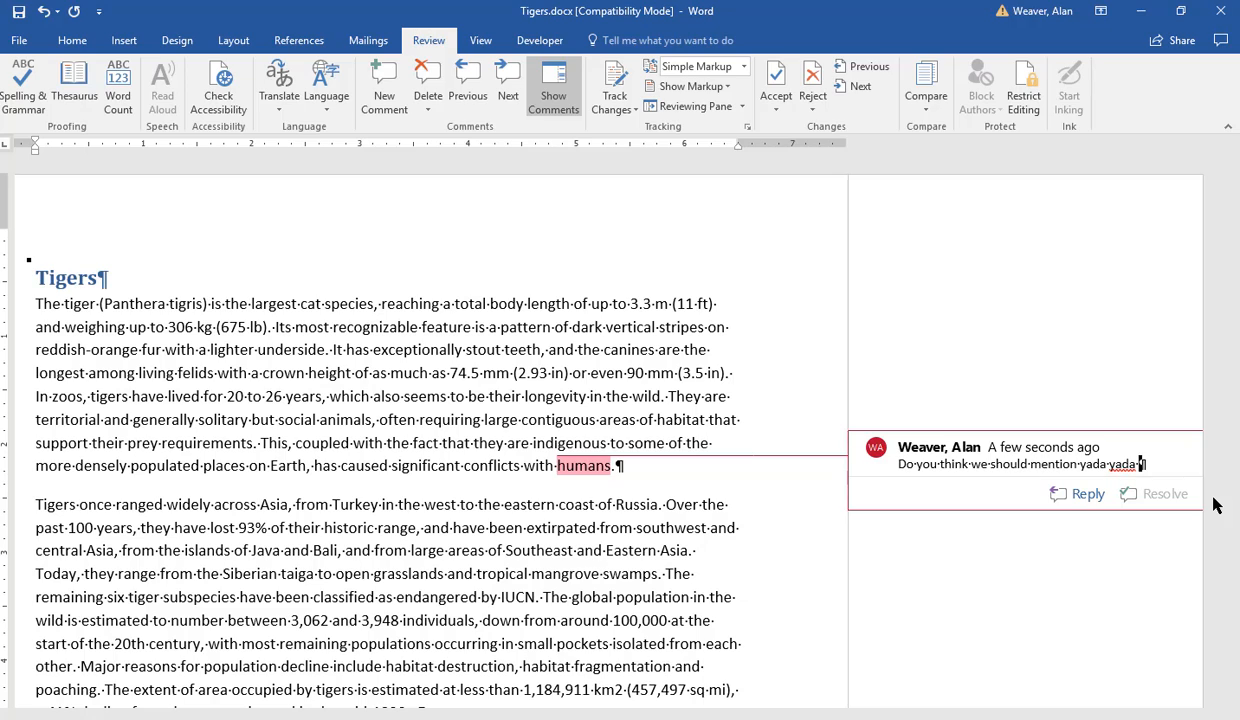
pyautogui.write('yad')
pyautogui.click(695, 462)
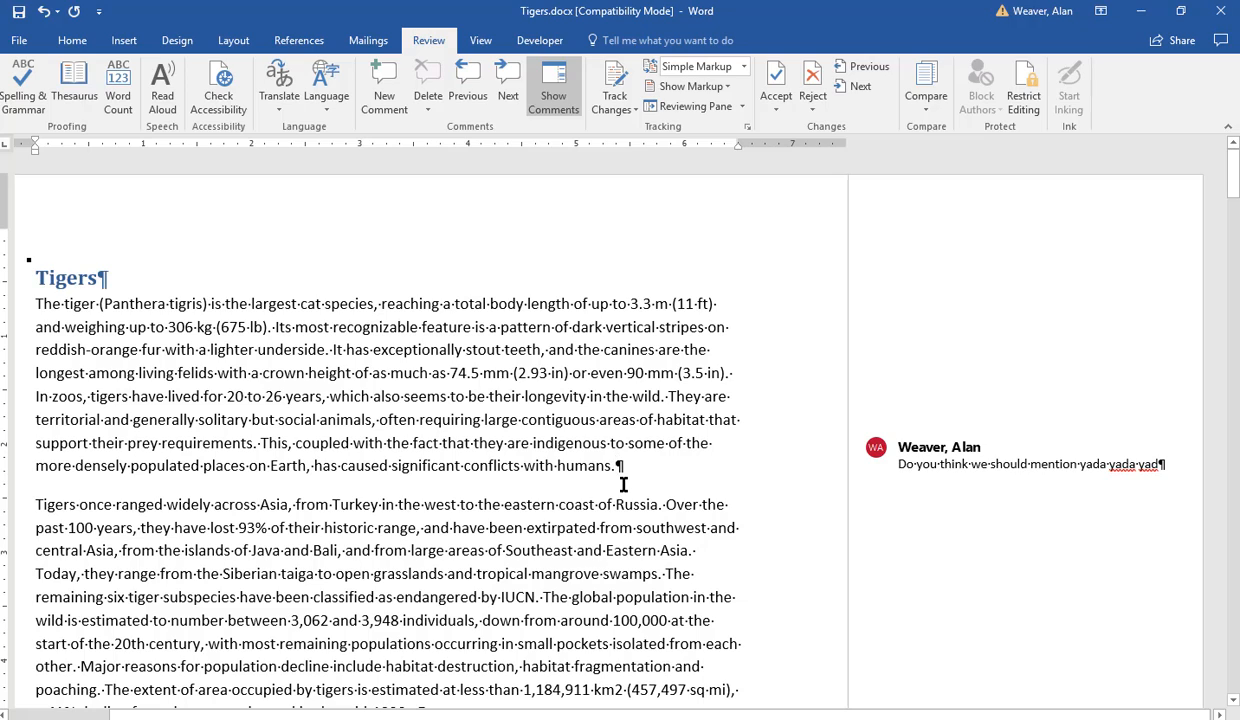
# Check how the comment on "humans" looks in the print preview, and delete that comment from the document
pyautogui.click(918, 450)
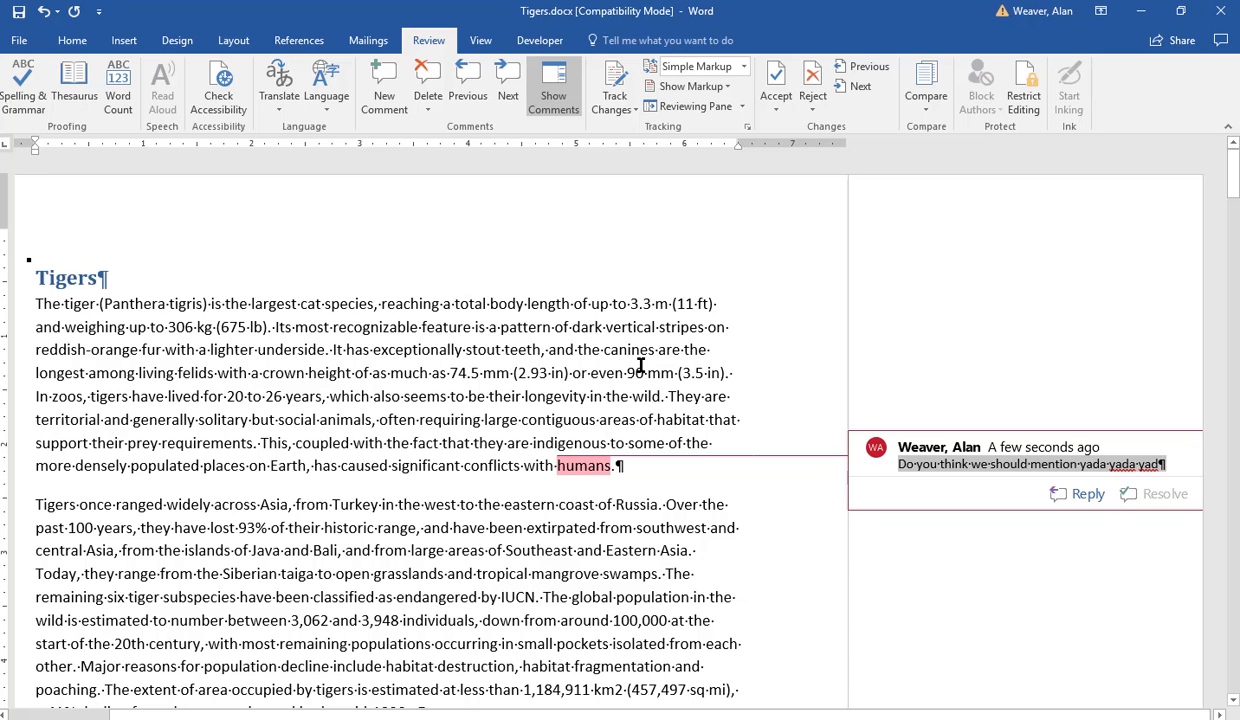
pyautogui.hotkey('ctrl', 'p')
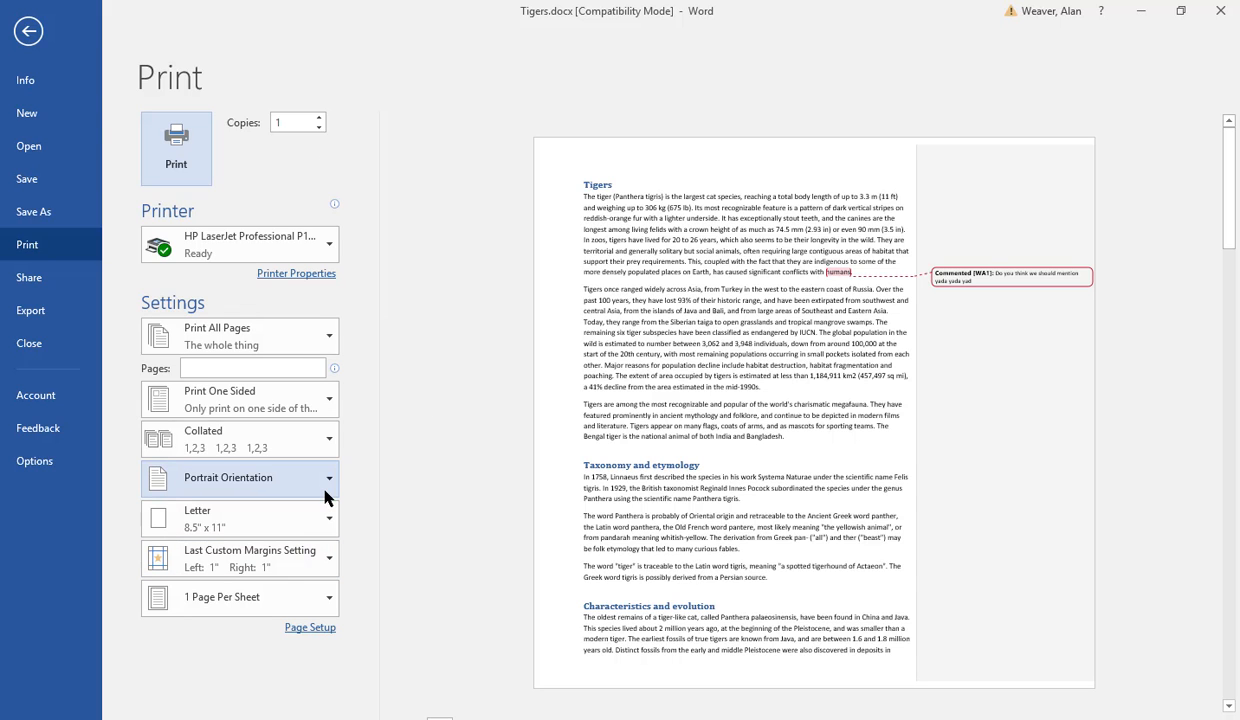
pyautogui.press('Escape')
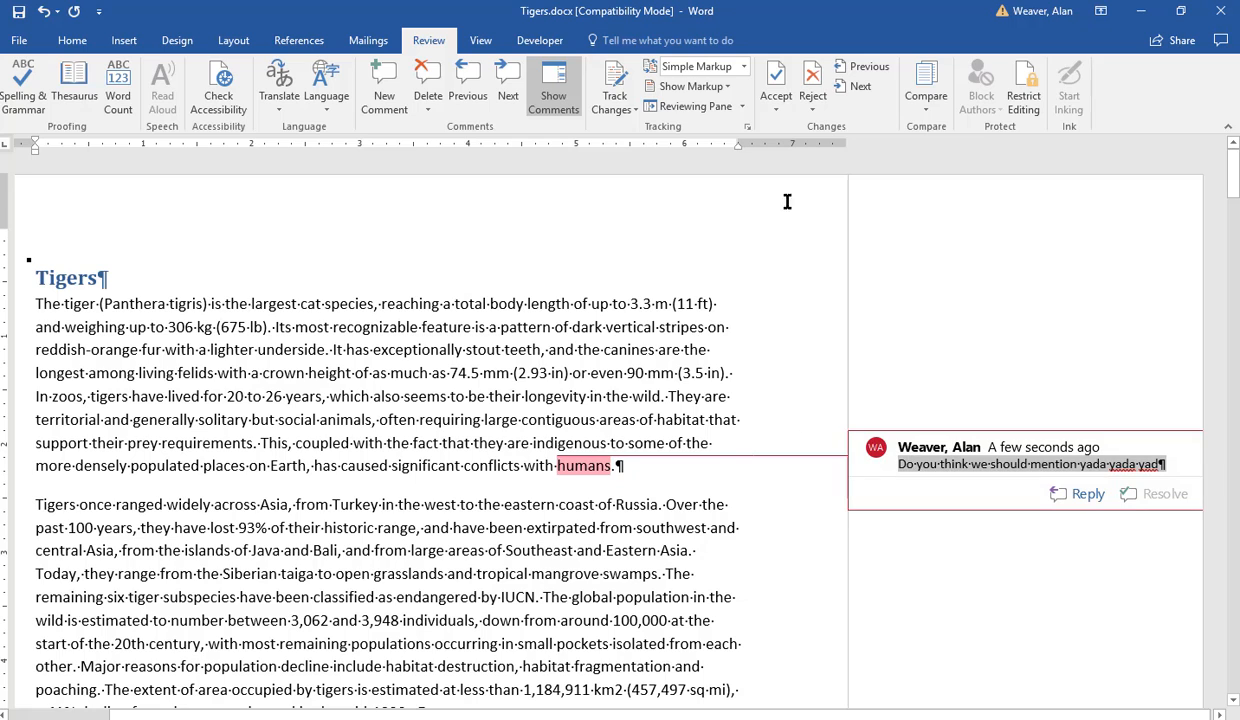
pyautogui.click(425, 84)
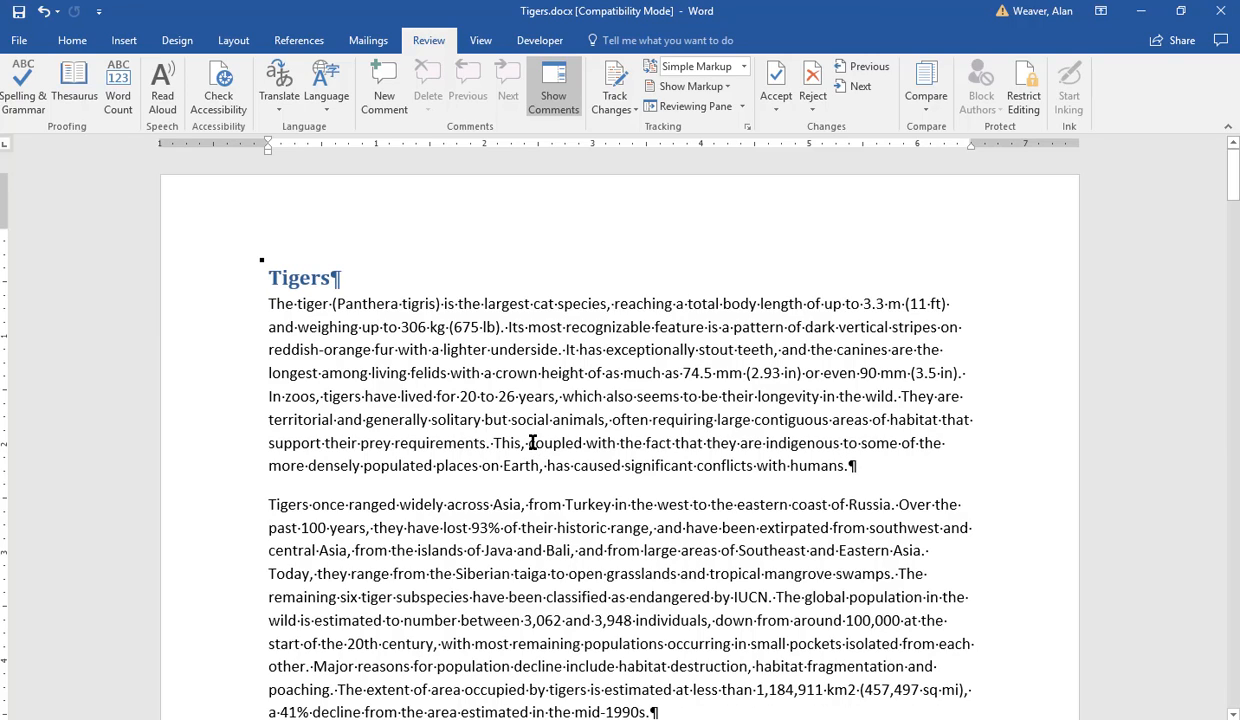
# Comment "Do you think we need a footnote here?" on the phrase "coupled with the fact" in the first paragraph, and delete that comment
pyautogui.moveTo(530, 443); pyautogui.dragTo(650, 444)
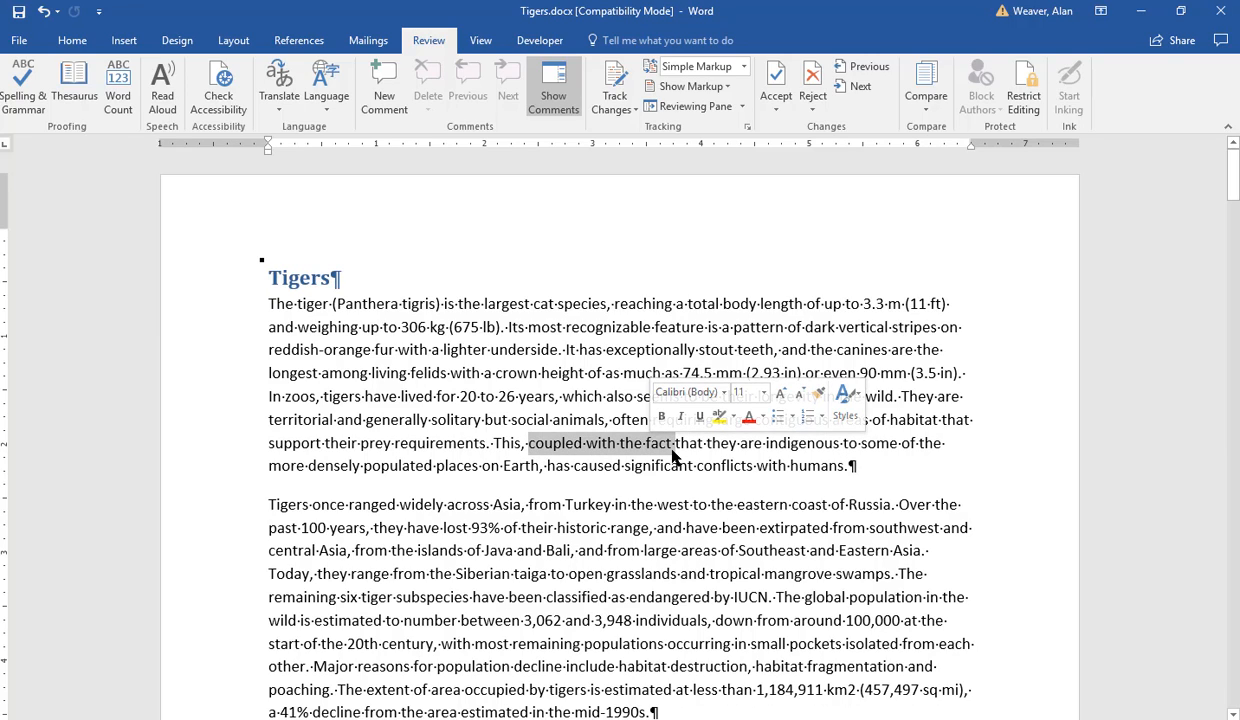
pyautogui.rightClick(666, 450)
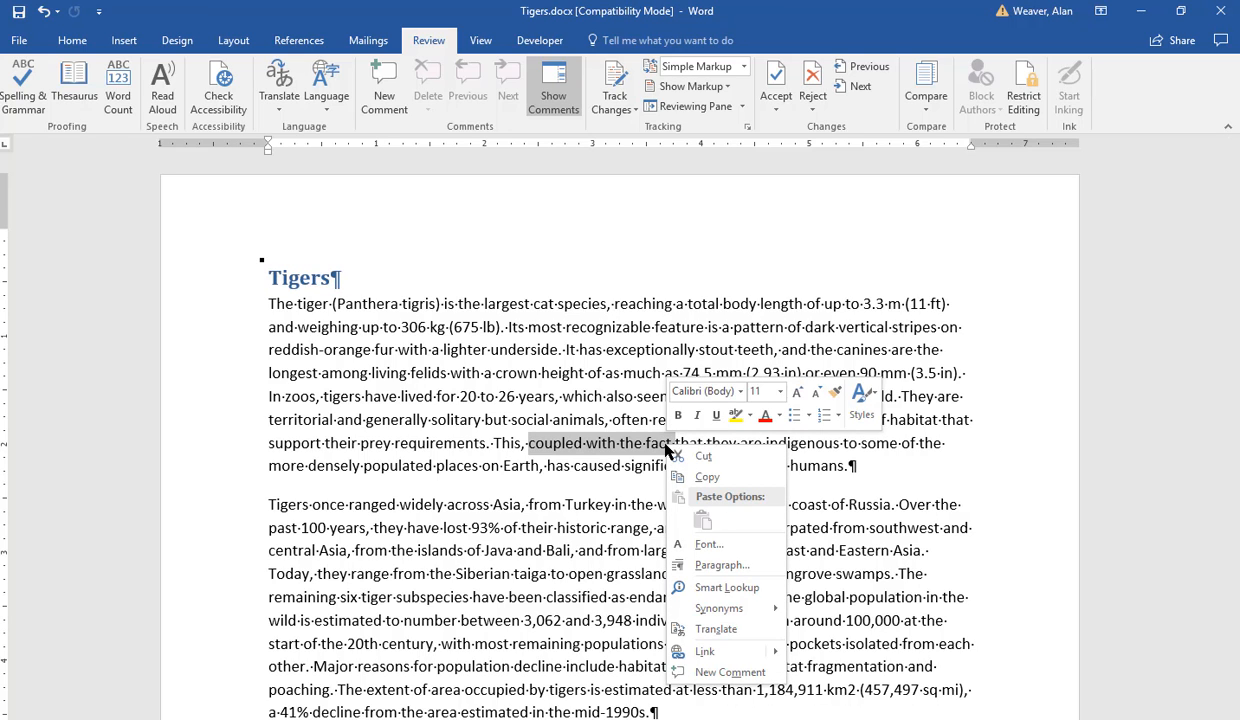
pyautogui.click(732, 670)
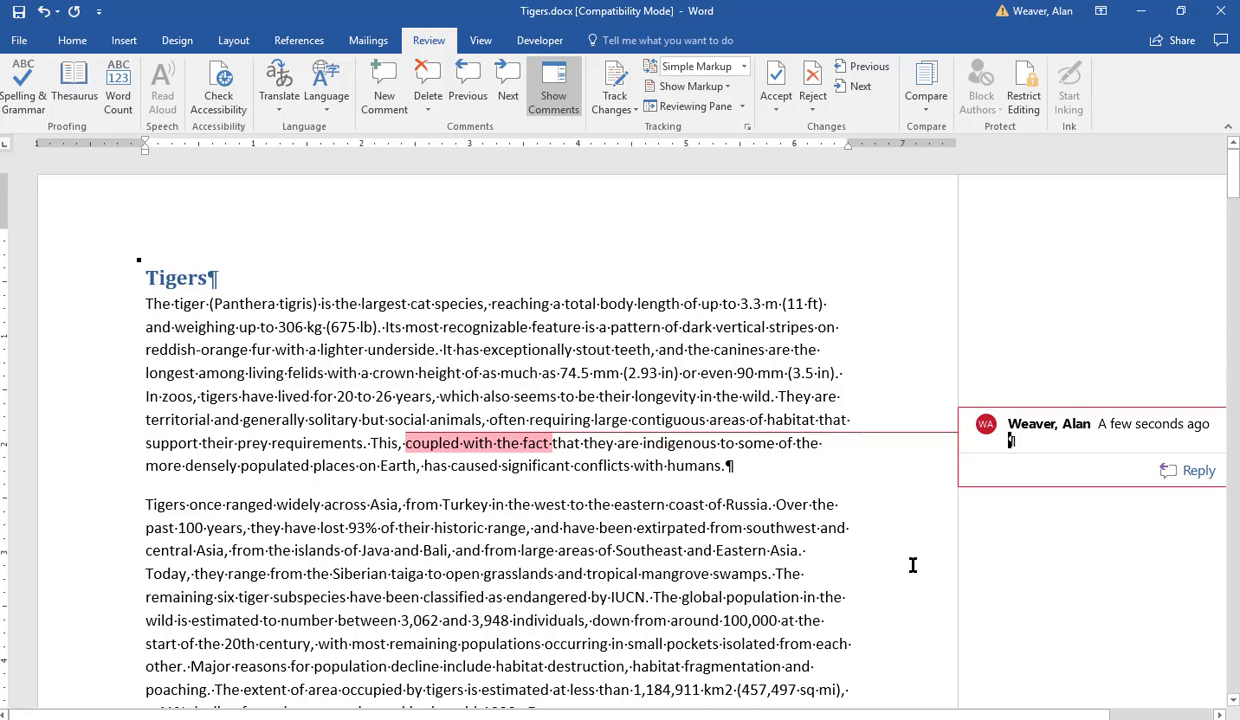
pyautogui.write('Do you think we r')
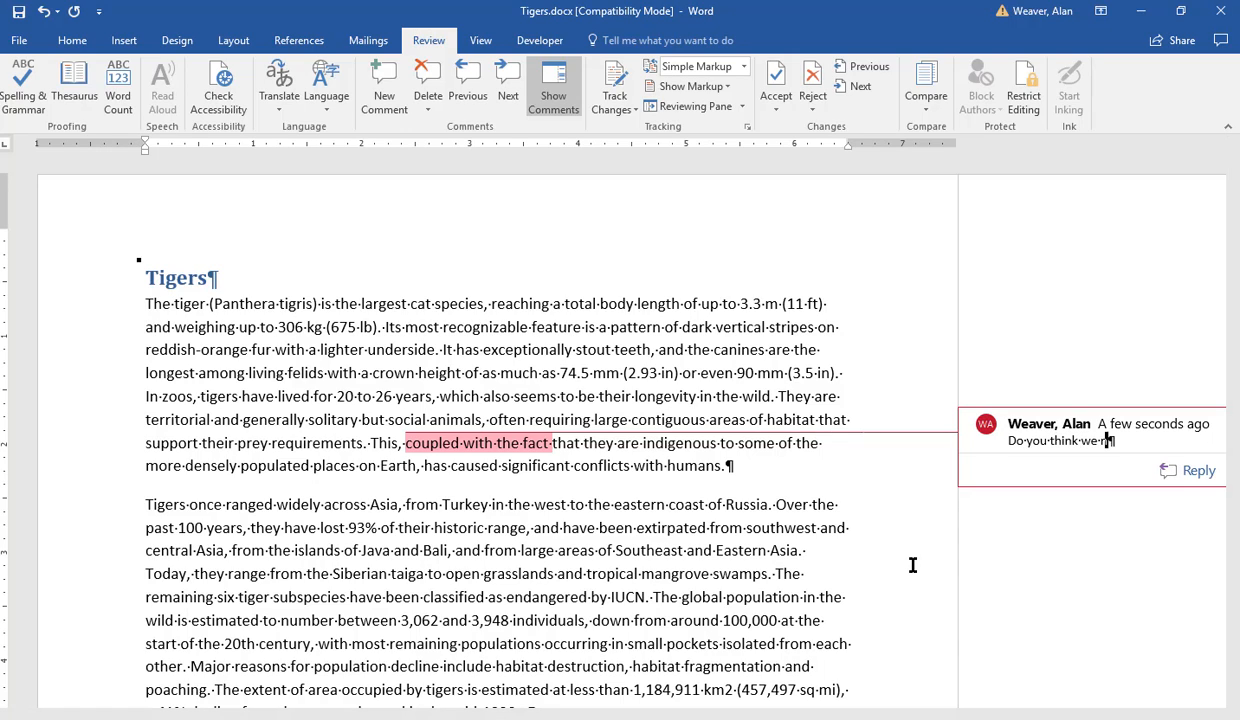
pyautogui.press('BackSpace')
pyautogui.write('need a footnote')
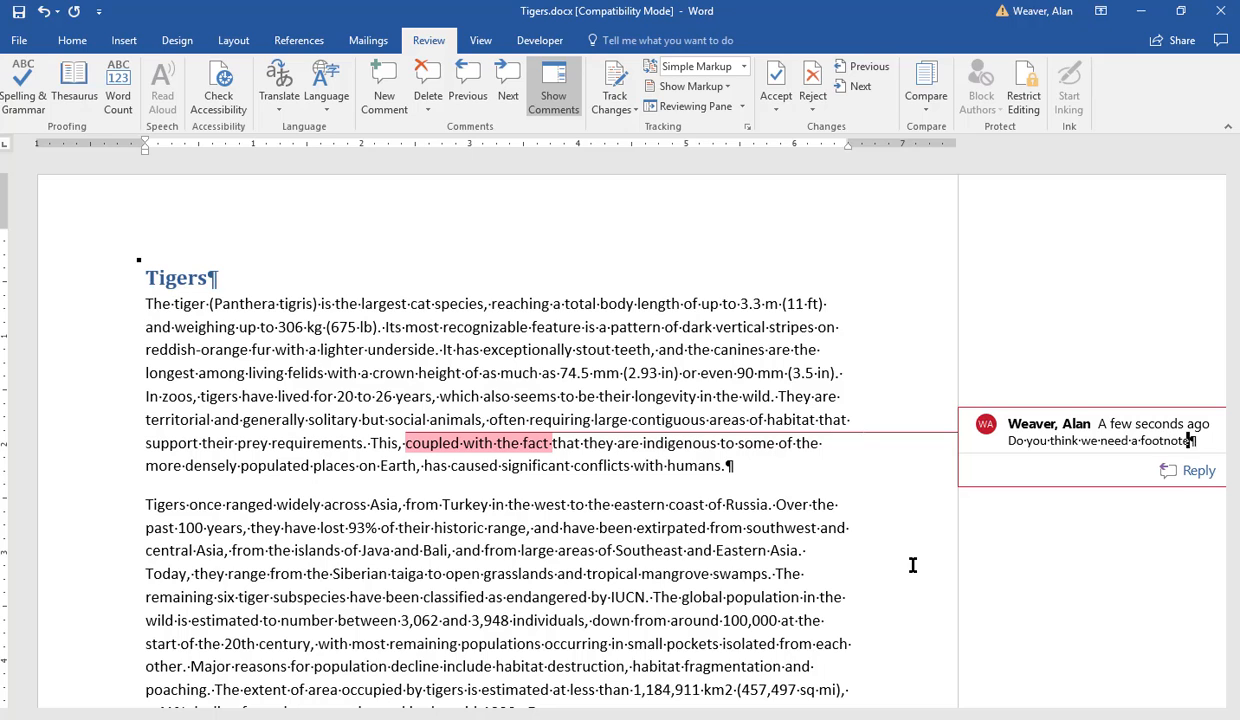
pyautogui.write(' here?')
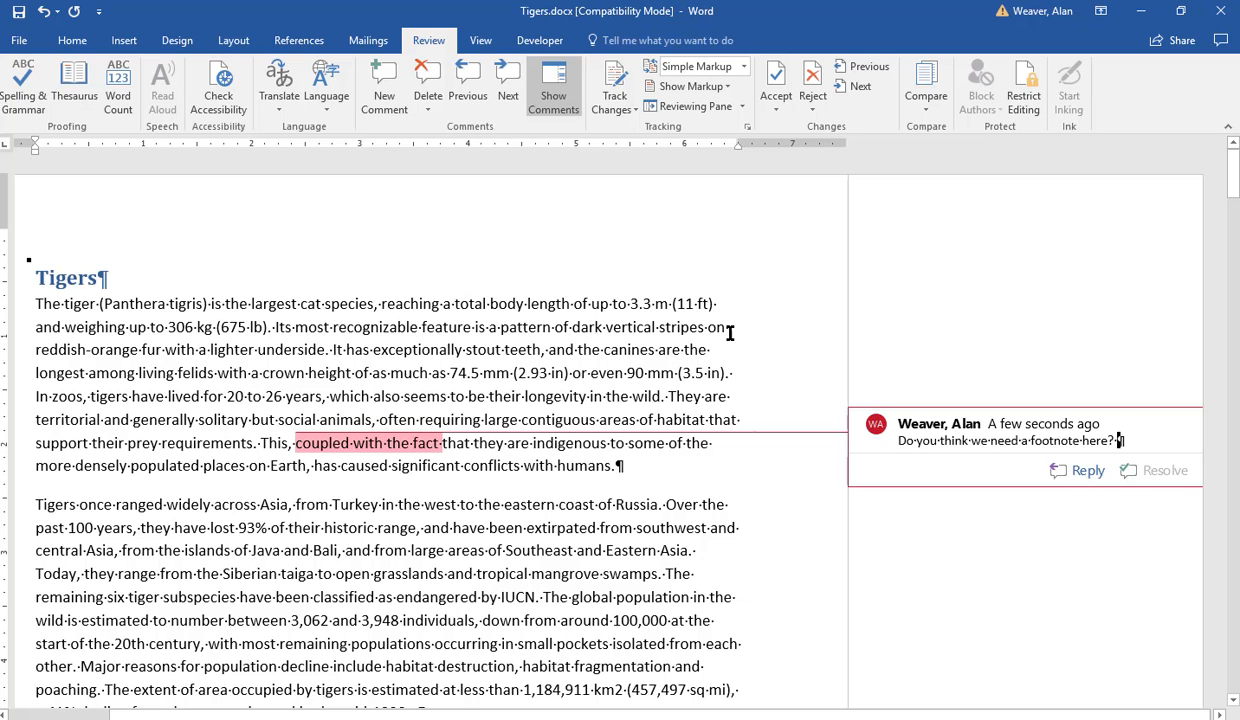
pyautogui.click(427, 107)
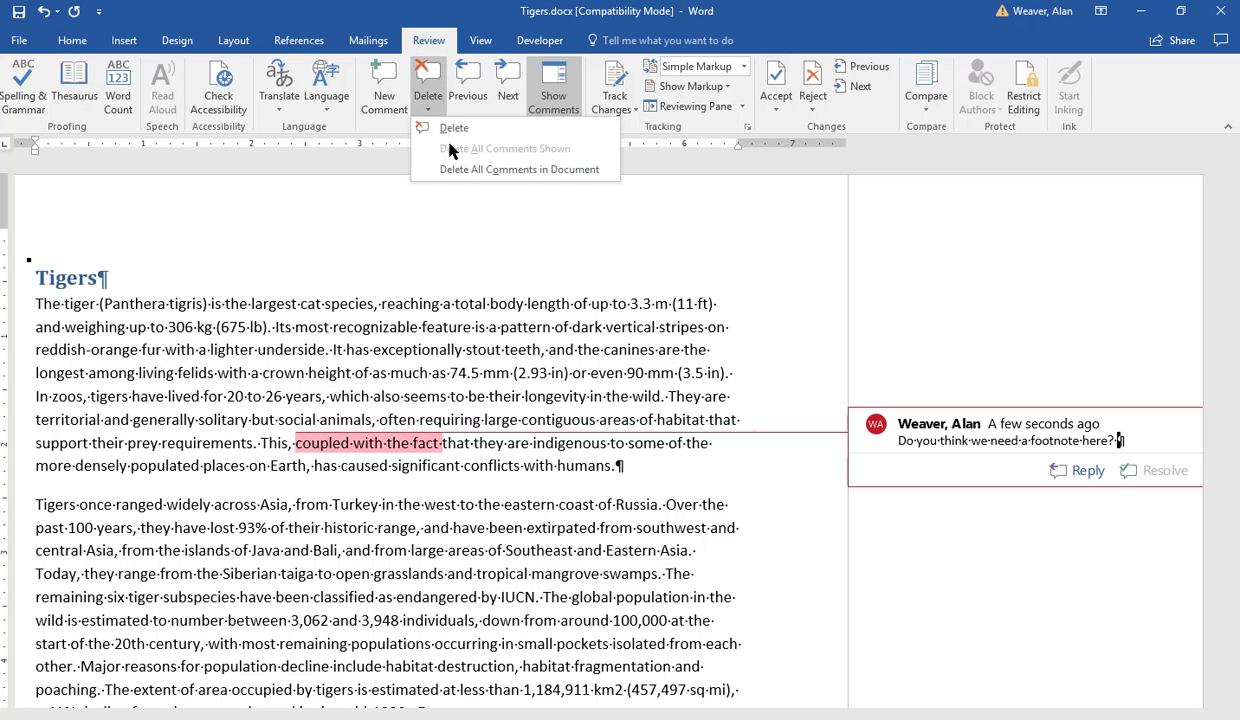
pyautogui.click(451, 129)
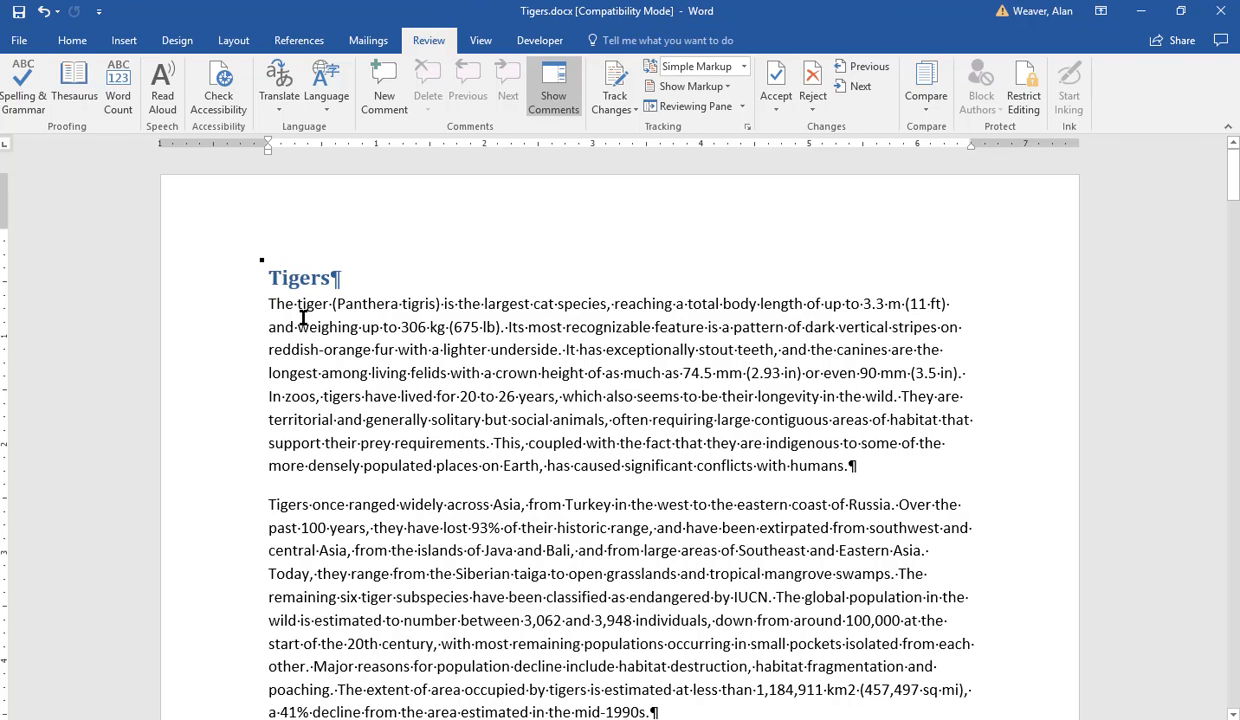
# Insert a footnote after "coupled with the fact" reading "This was in National Geographic magazine, 10/2002, page 44", and check its reference mark in the text
pyautogui.click(299, 42)
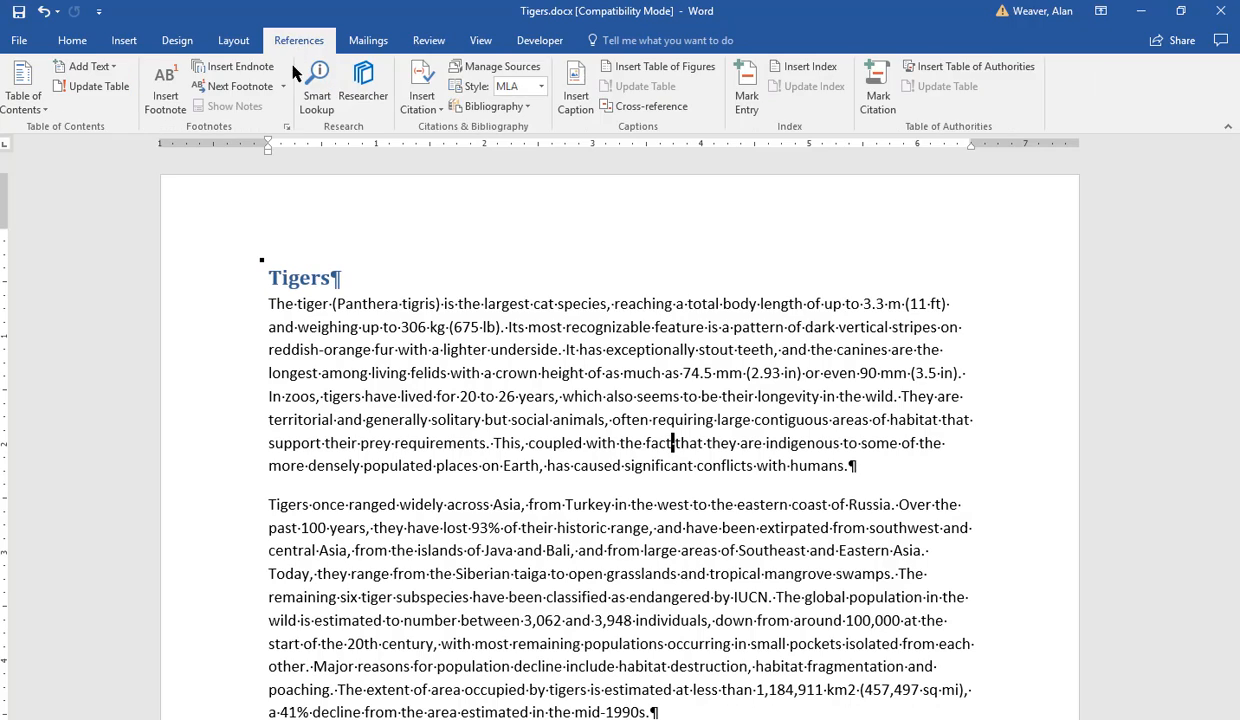
pyautogui.click(167, 98)
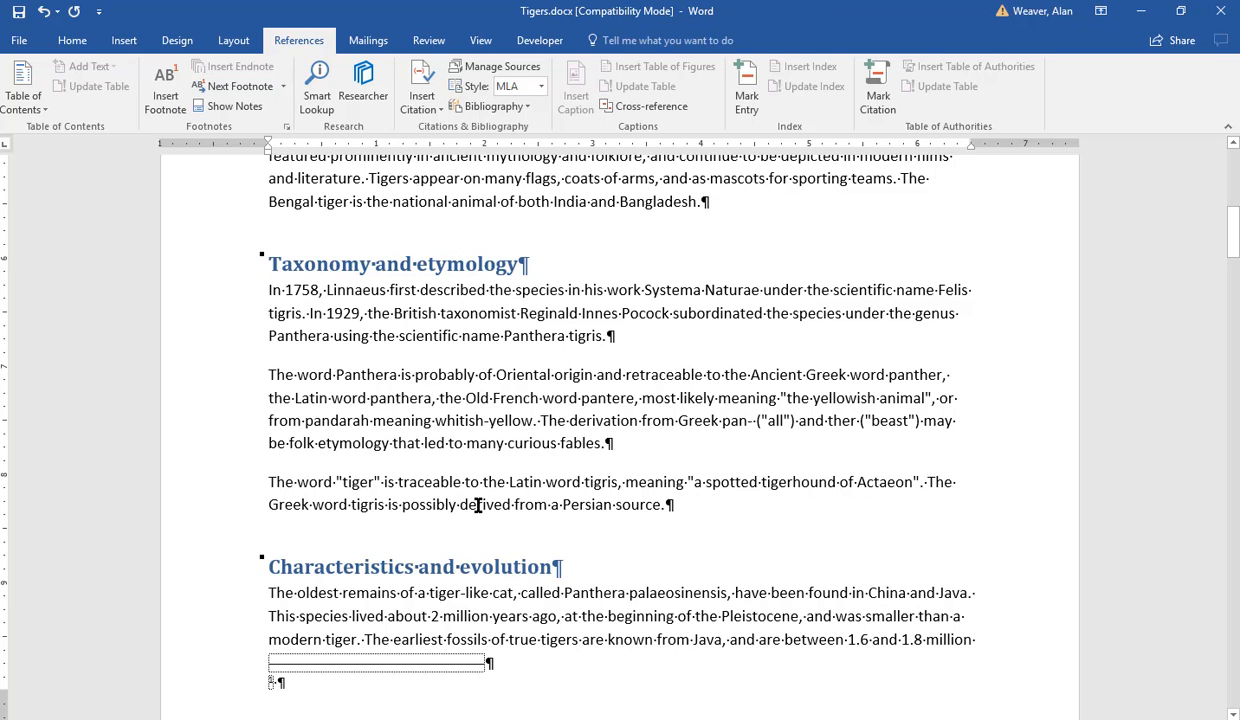
pyautogui.write('This was i')
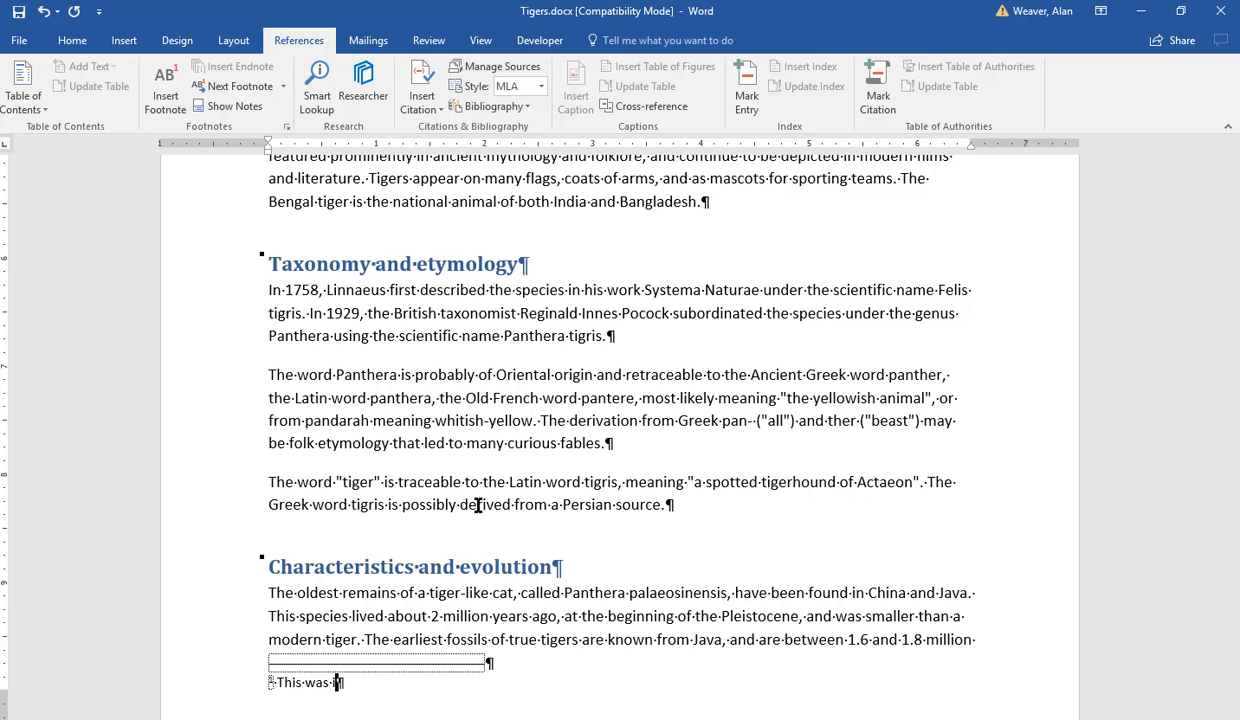
pyautogui.write('n National Geographic')
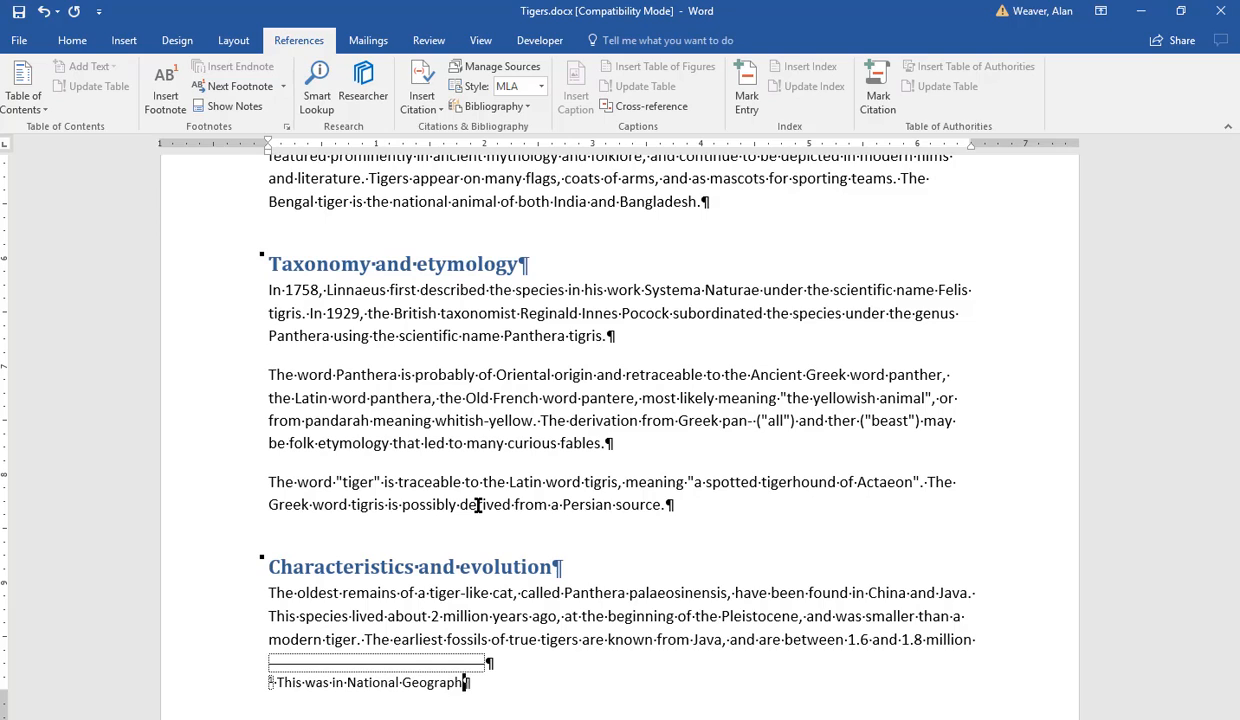
pyautogui.write(' magazine, 10/')
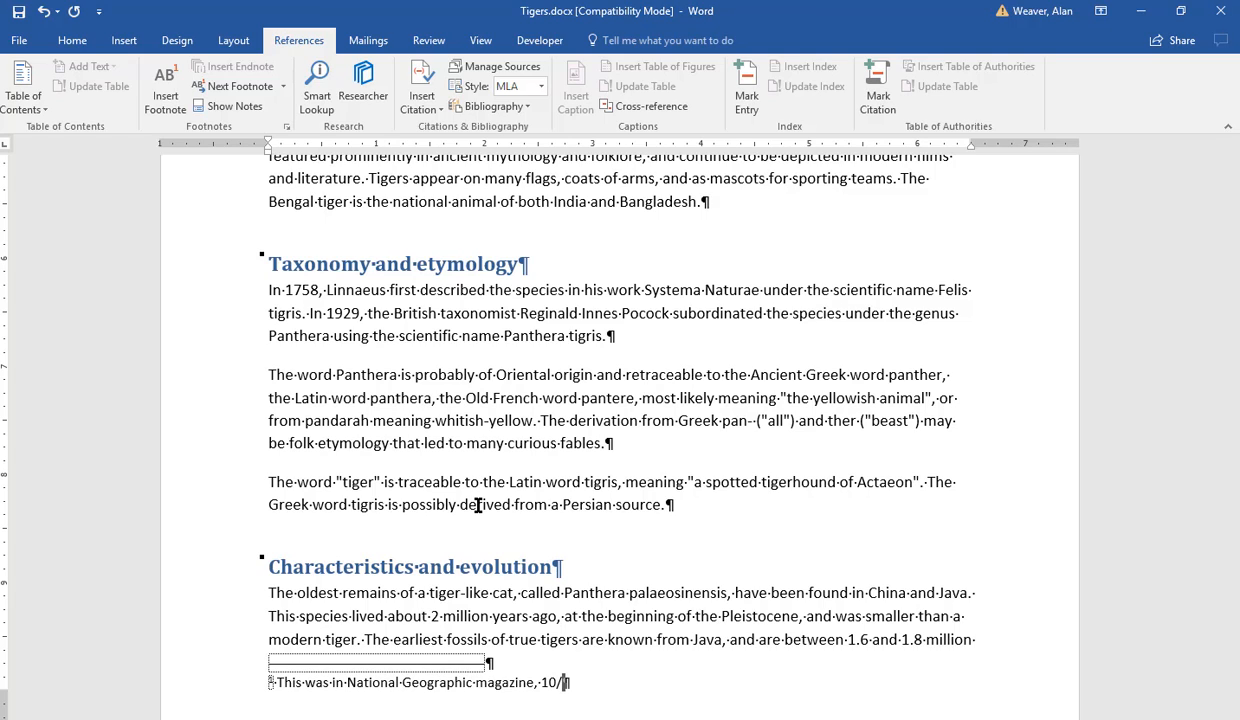
pyautogui.write('2002, page 44')
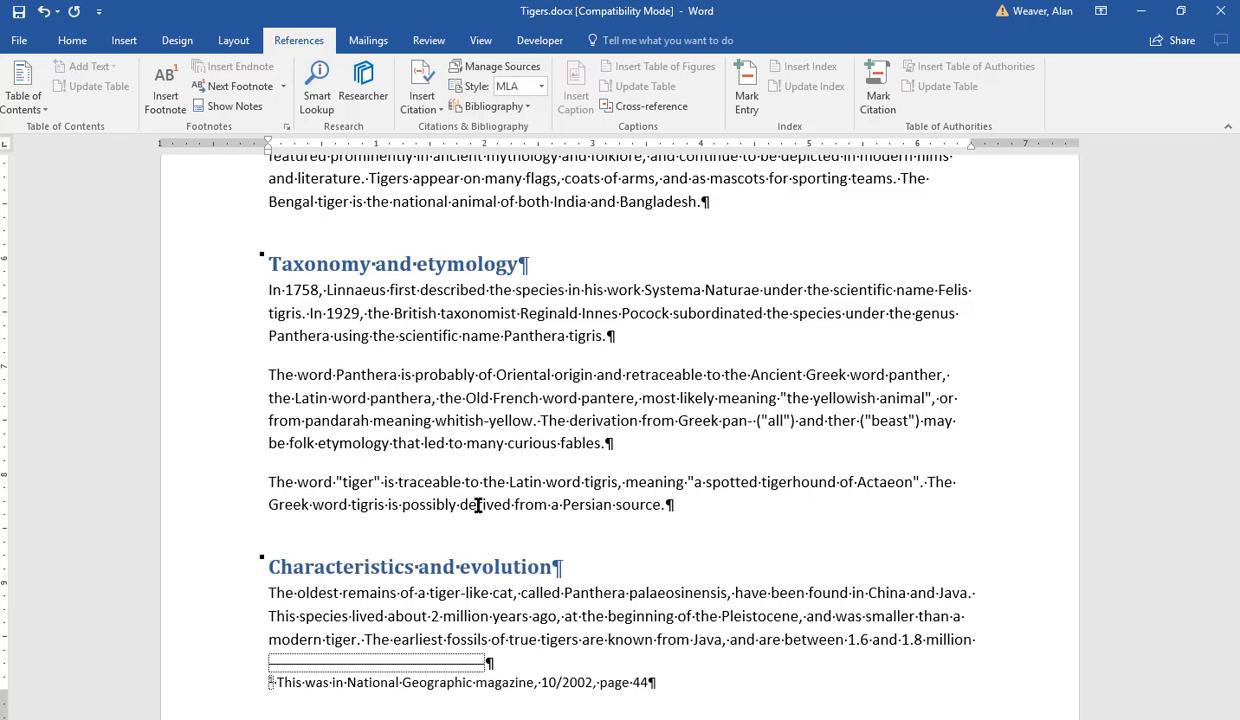
pyautogui.click(798, 532)
pyautogui.scroll(1, 1010, 390)
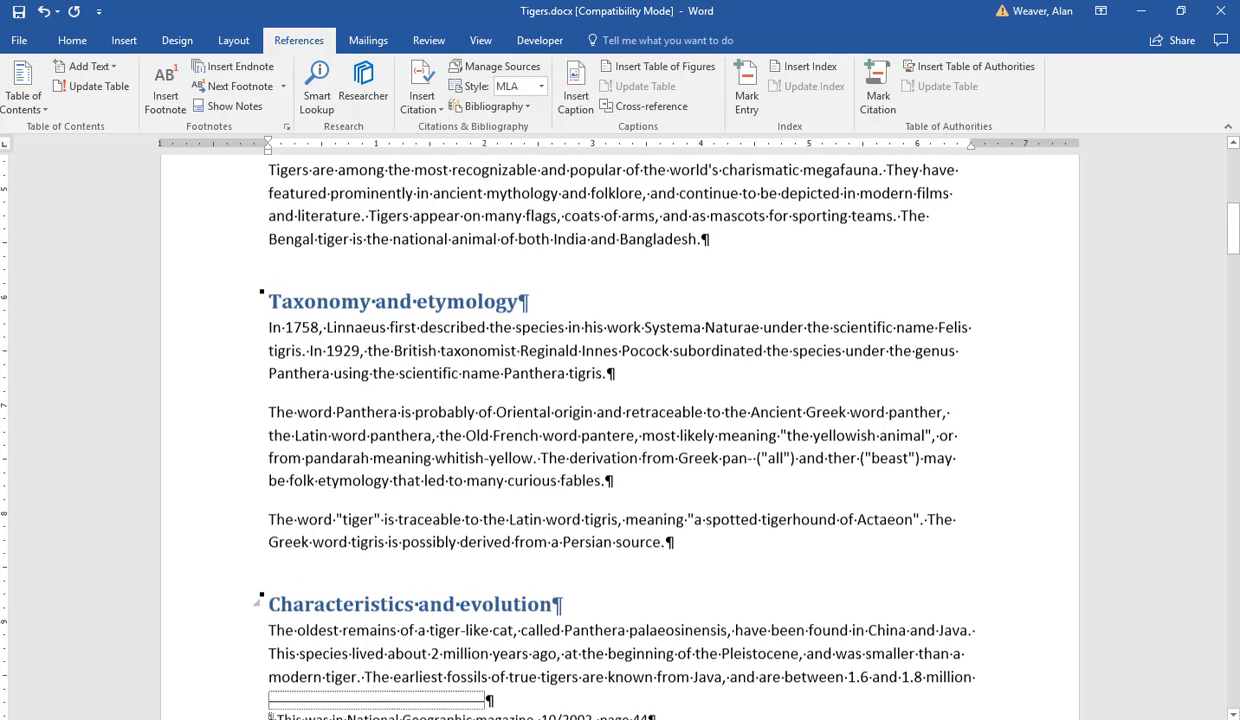
pyautogui.moveTo(1233, 215); pyautogui.dragTo(1236, 180)
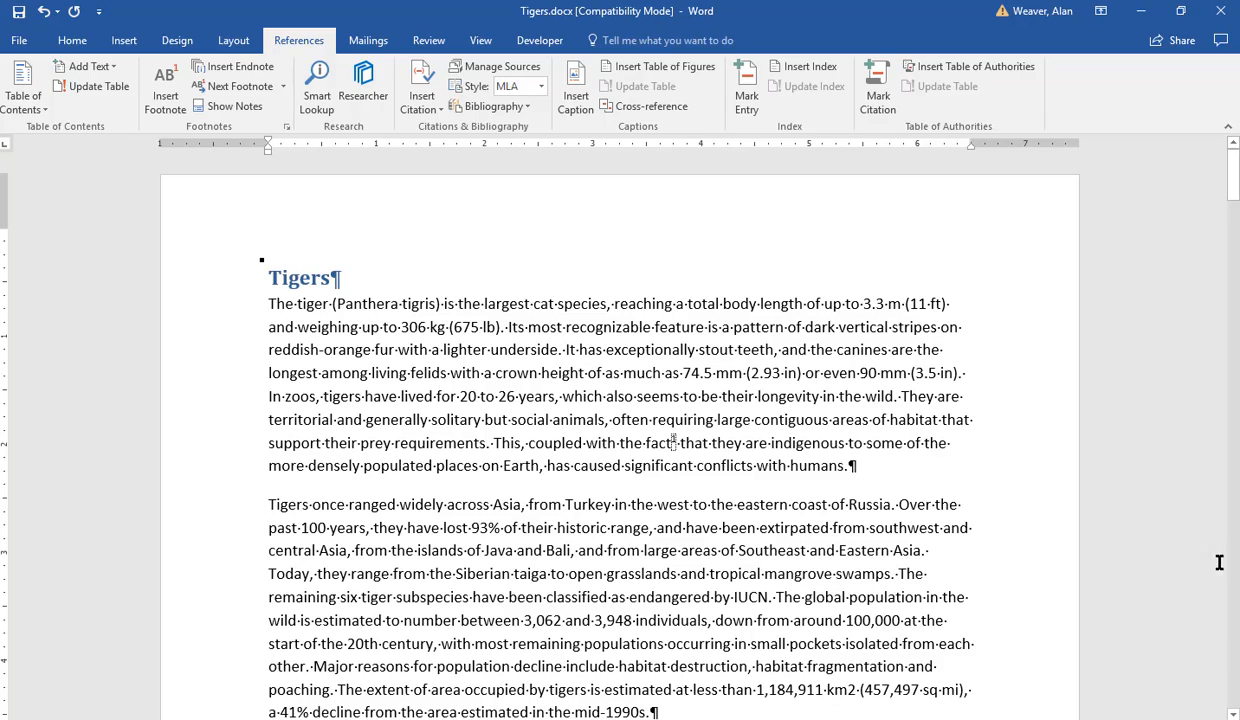
# Start a new citation source of type Book right after "Bangladesh" at the end of the third paragraph
pyautogui.moveTo(1235, 182); pyautogui.dragTo(1236, 218)
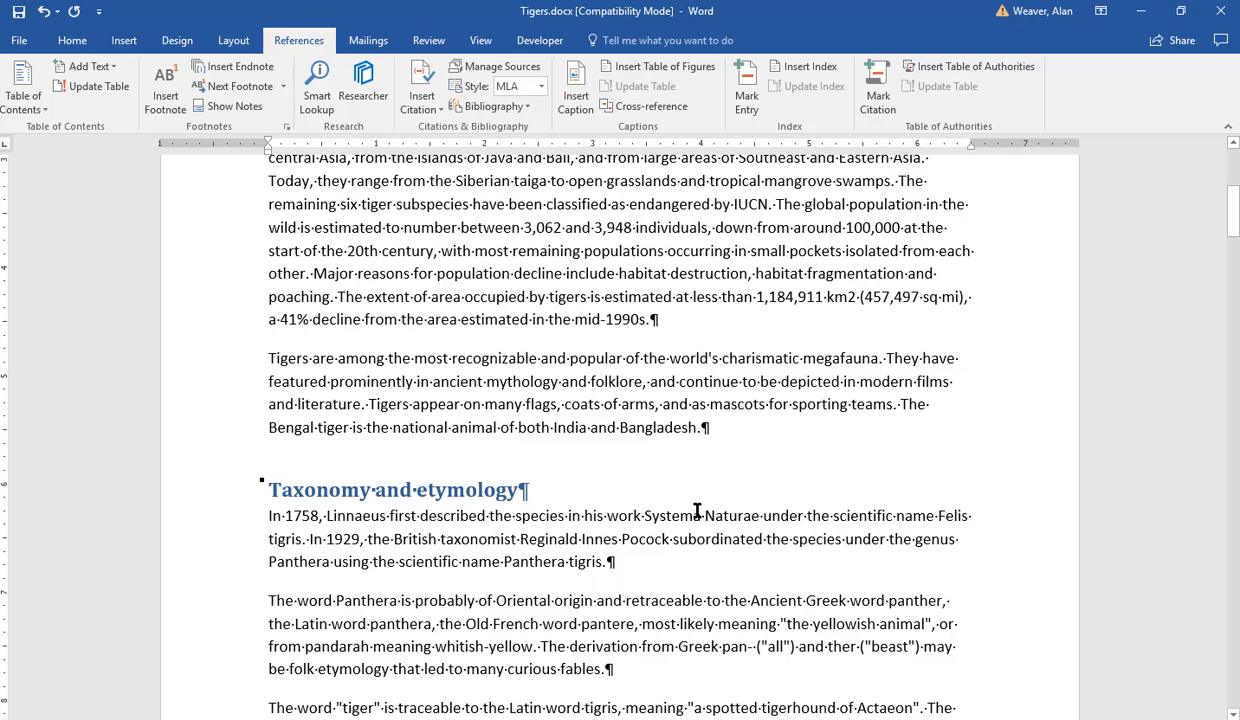
pyautogui.click(702, 427)
pyautogui.click(426, 112)
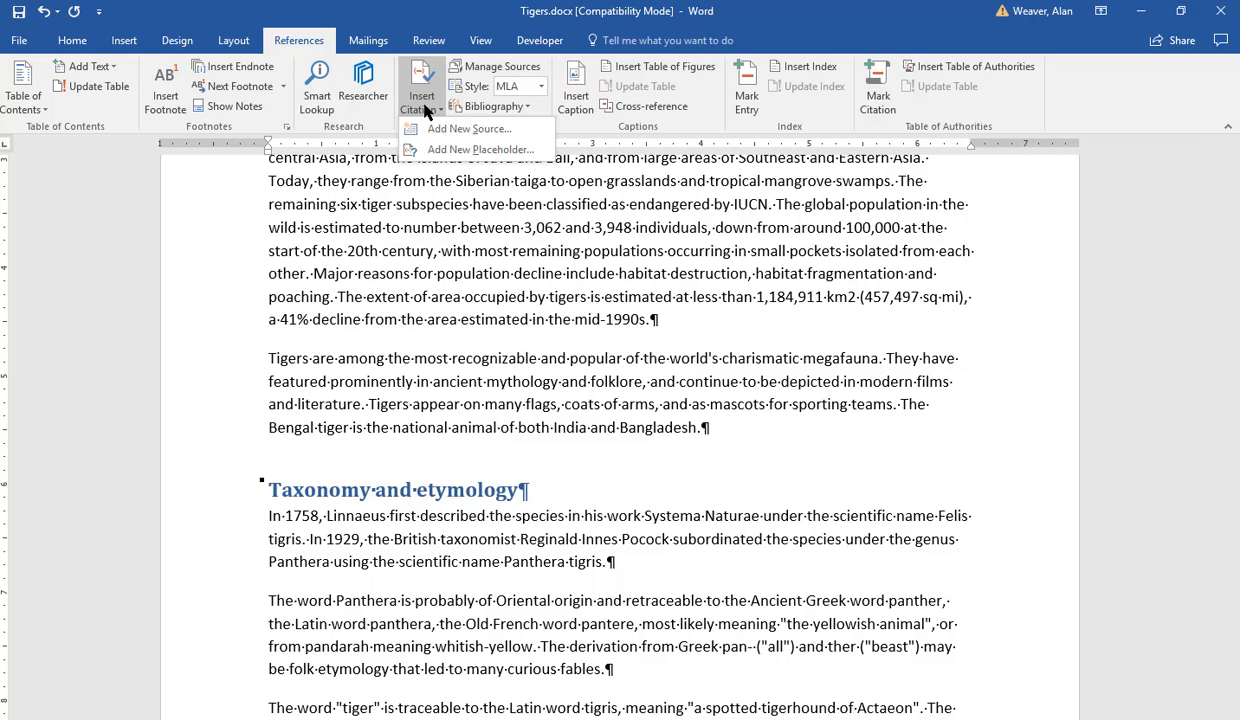
pyautogui.click(472, 138)
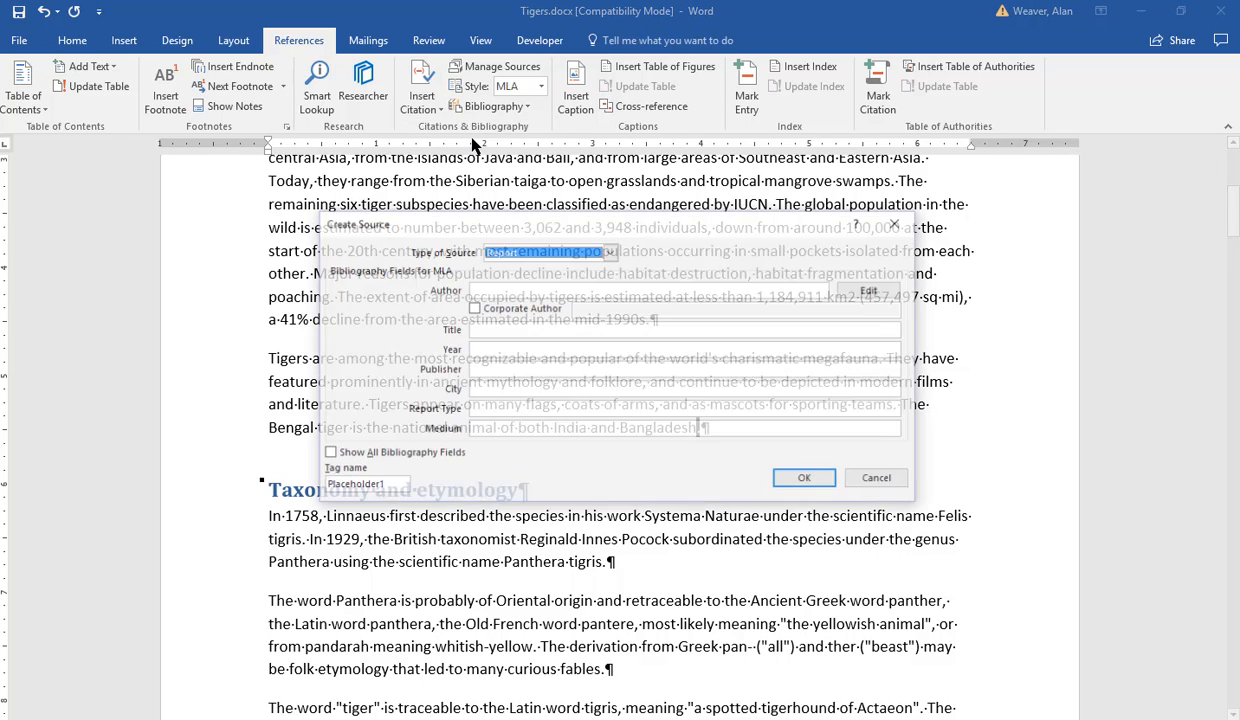
pyautogui.click(610, 252)
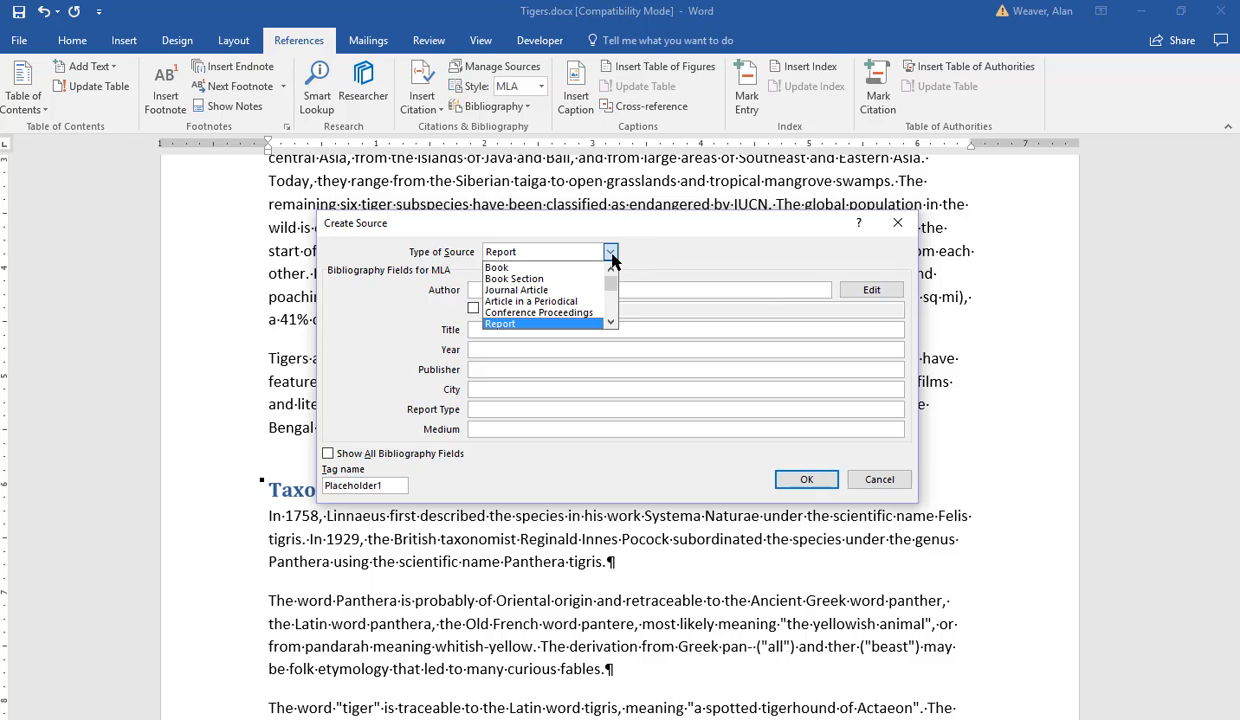
pyautogui.click(491, 268)
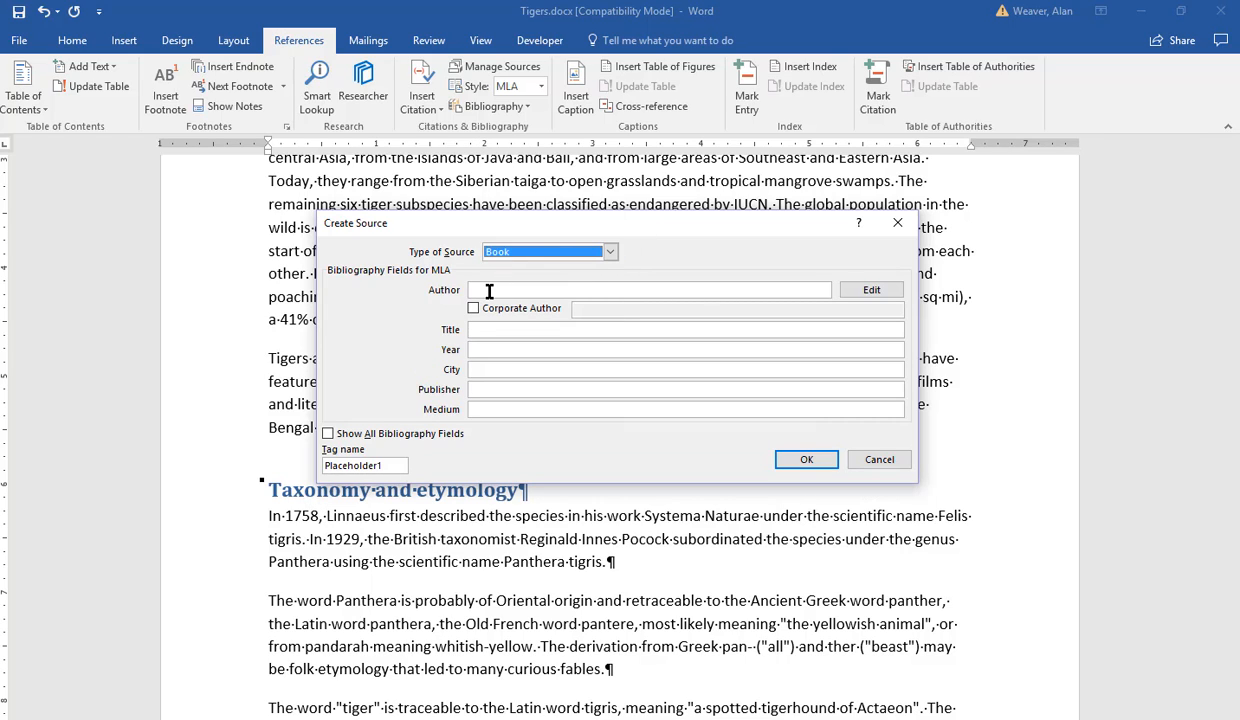
# Enter the author's full name, title "All about Tigers", year 2003, city NY and publisher Acme Press, and insert the citation
pyautogui.click(489, 290)
pyautogui.write('Jam')
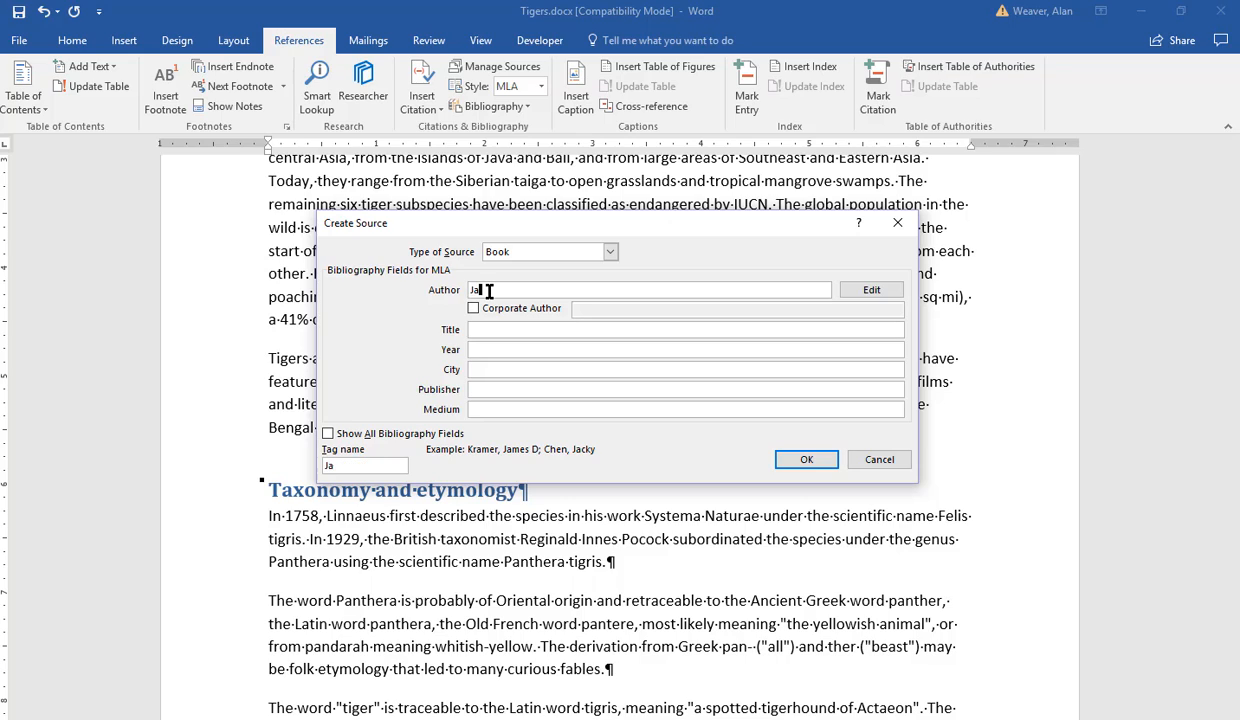
pyautogui.write('es Smith')
pyautogui.press('Tab')
pyautogui.press('Tab')
pyautogui.press('Tab')
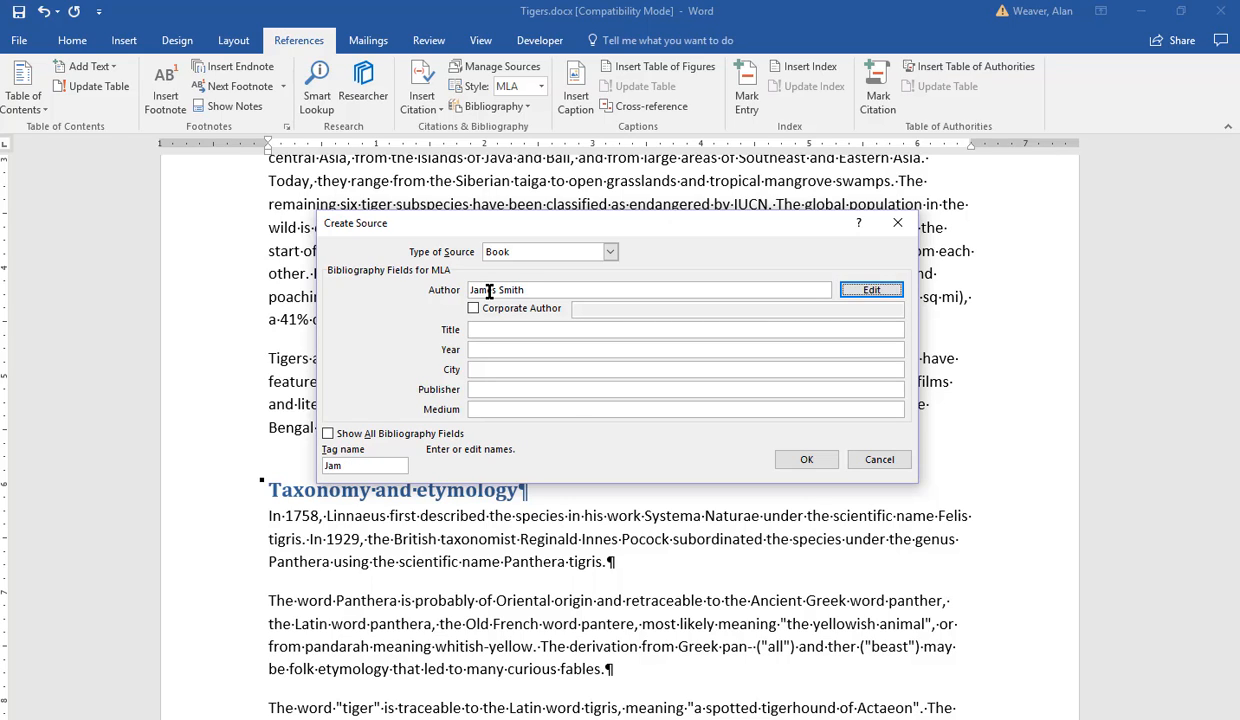
pyautogui.write('All ')
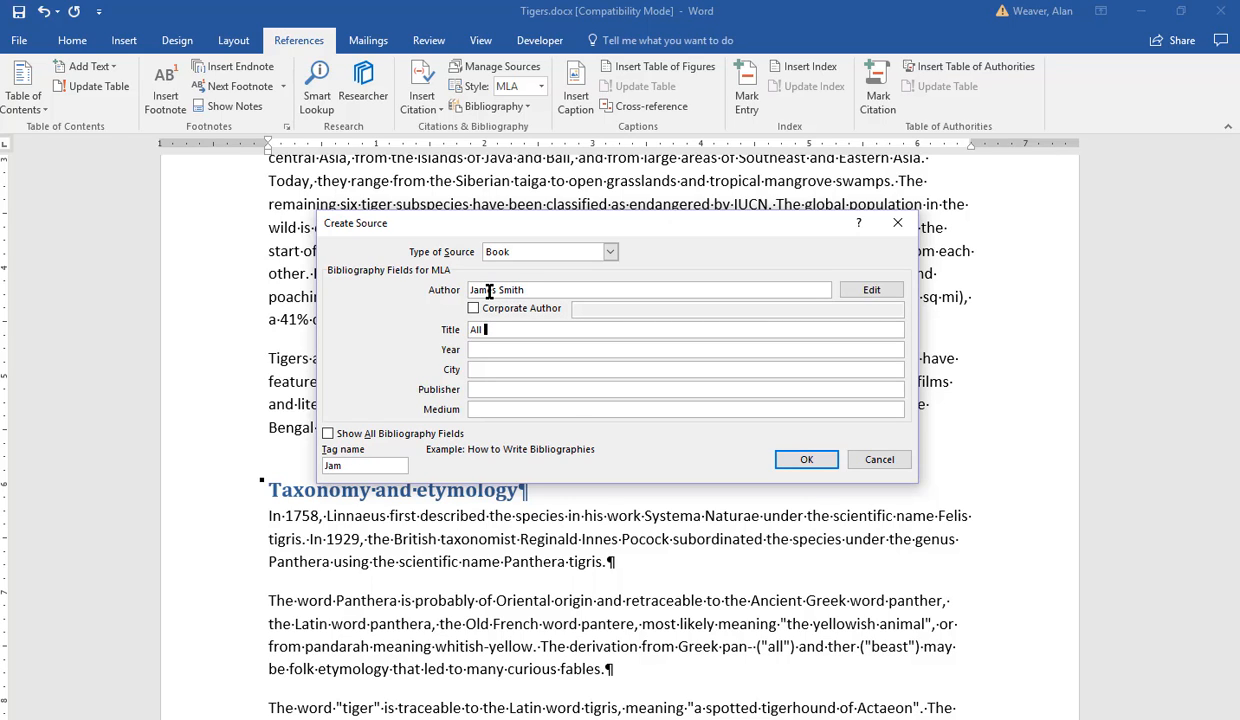
pyautogui.write('about Tigers')
pyautogui.press('Tab')
pyautogui.write('2003')
pyautogui.press('Tab')
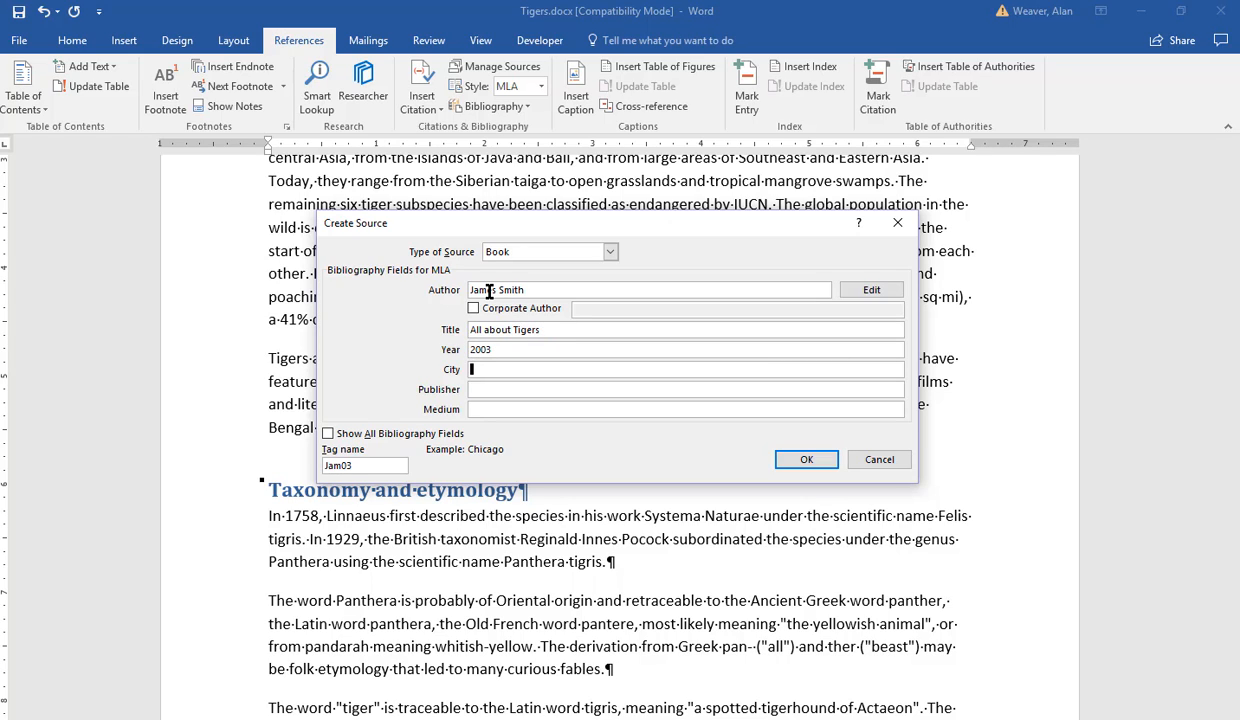
pyautogui.press('Tab')
pyautogui.write('Acme Press')
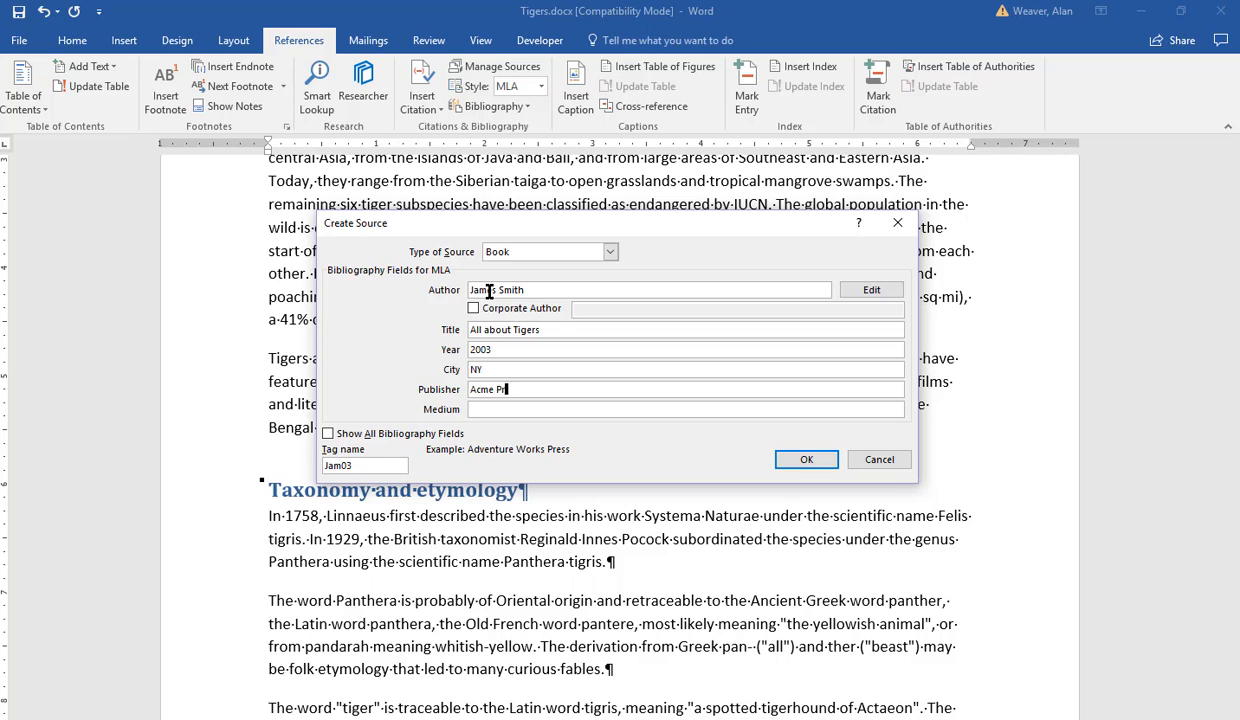
pyautogui.click(808, 460)
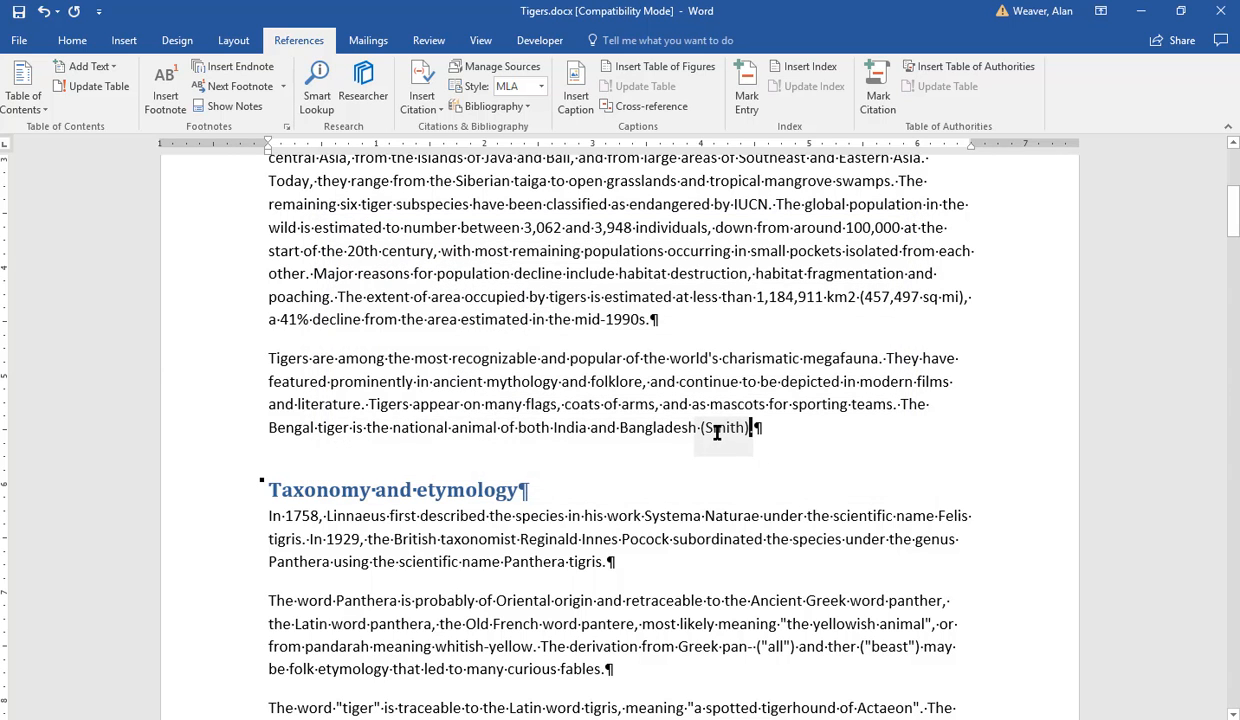
# Edit the source of the citation after "Bangladesh", showing all bibliography fields, set Pages to 300, and update both source lists
pyautogui.click(717, 432)
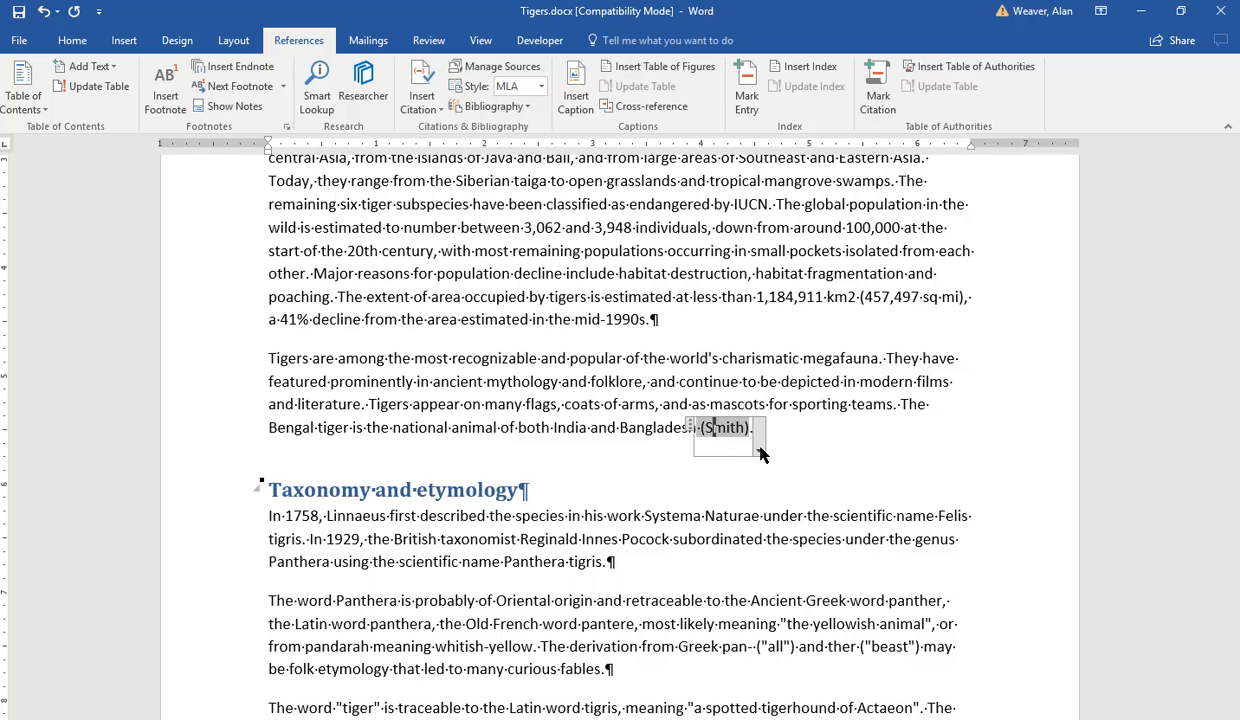
pyautogui.click(759, 445)
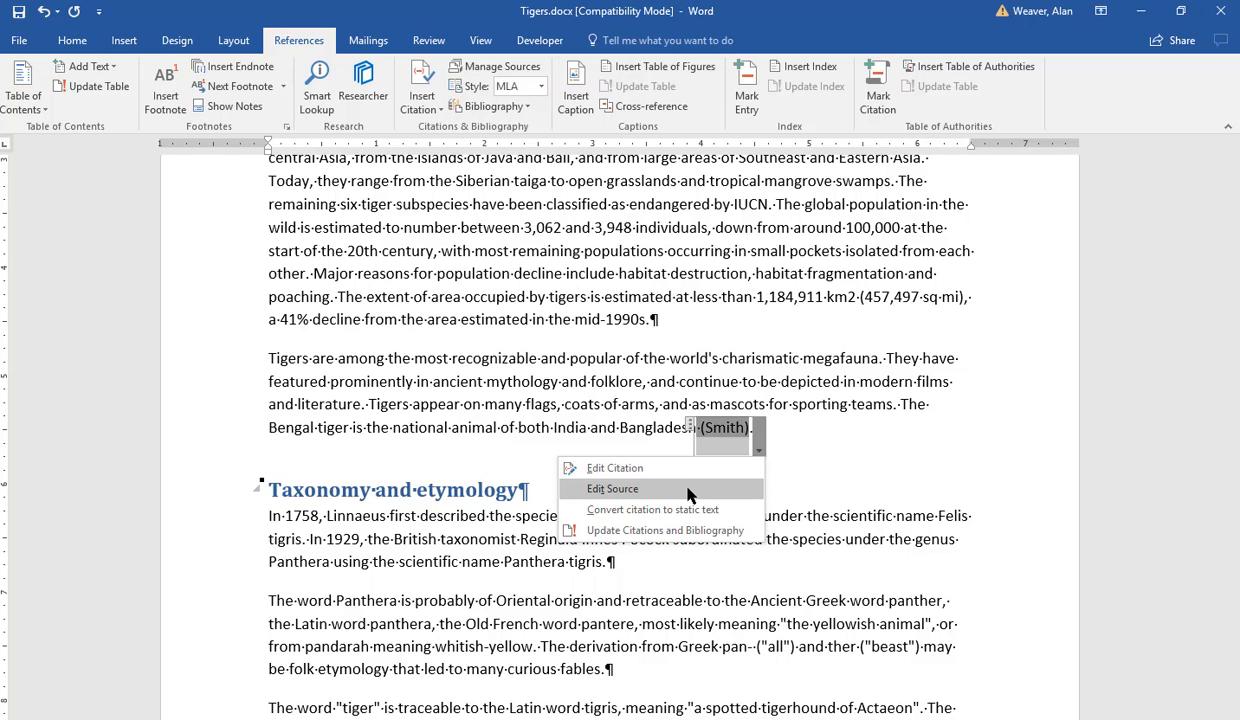
pyautogui.click(612, 488)
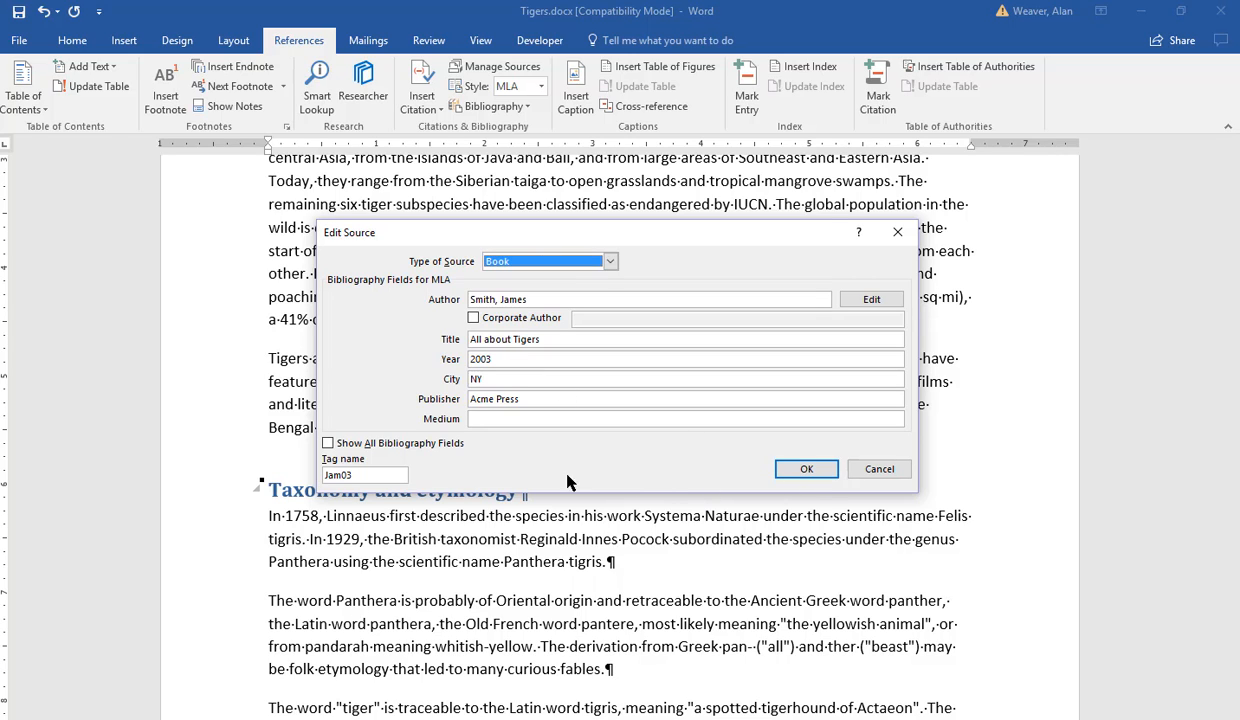
pyautogui.click(327, 444)
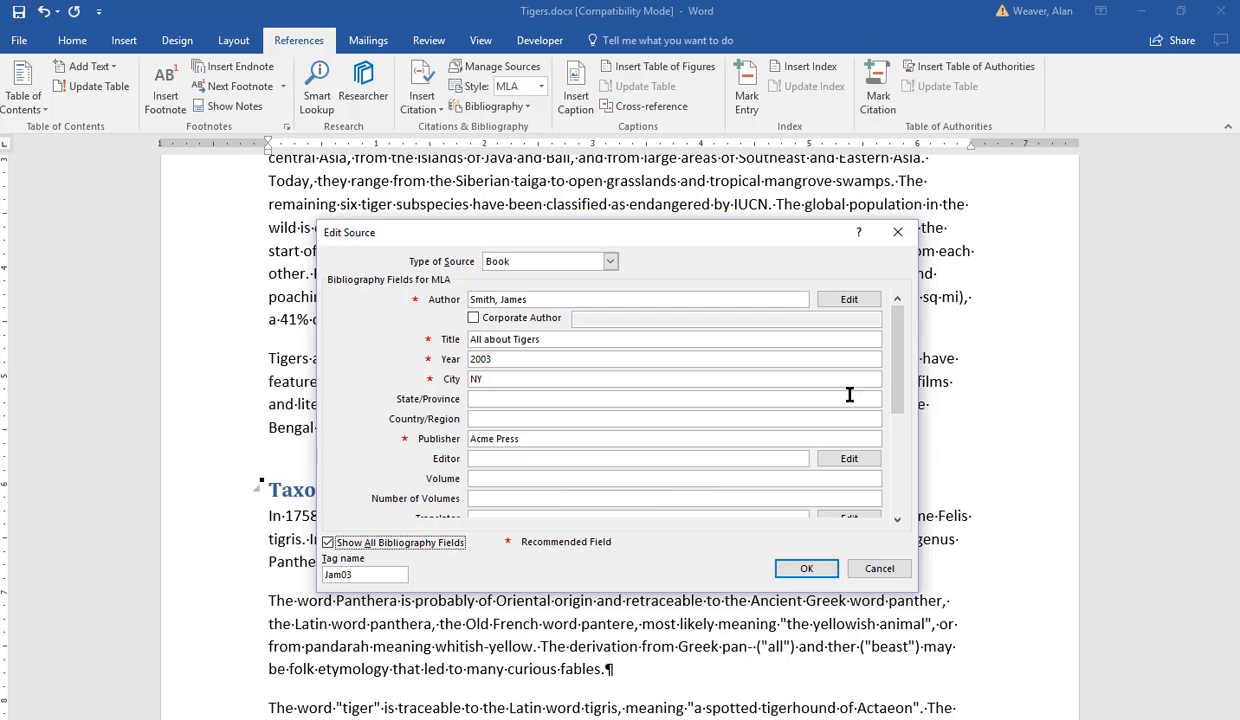
pyautogui.moveTo(898, 371); pyautogui.dragTo(898, 408)
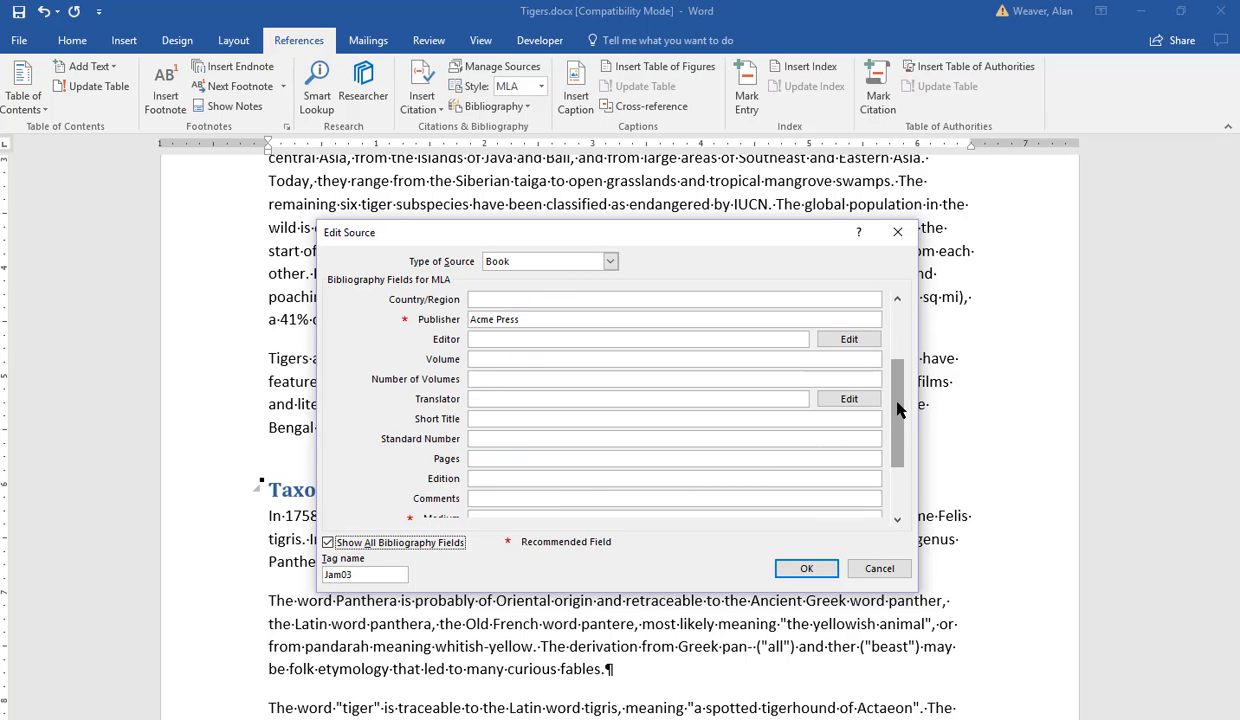
pyautogui.click(476, 458)
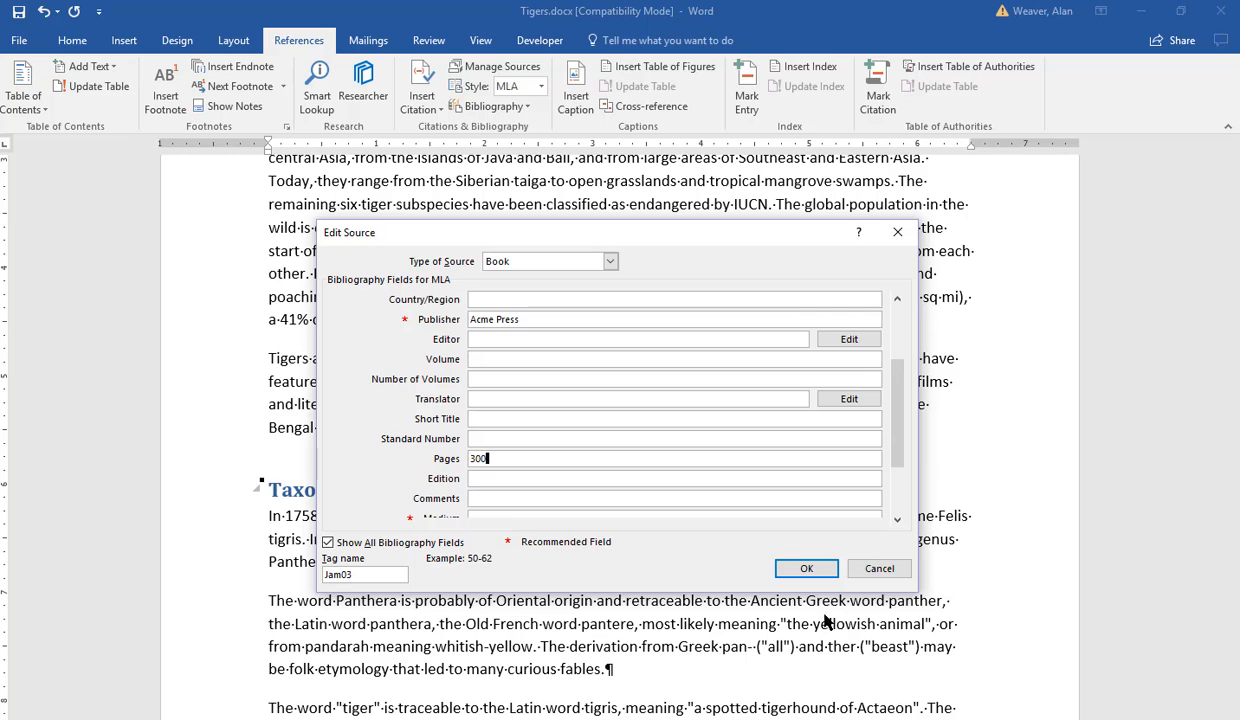
pyautogui.click(806, 568)
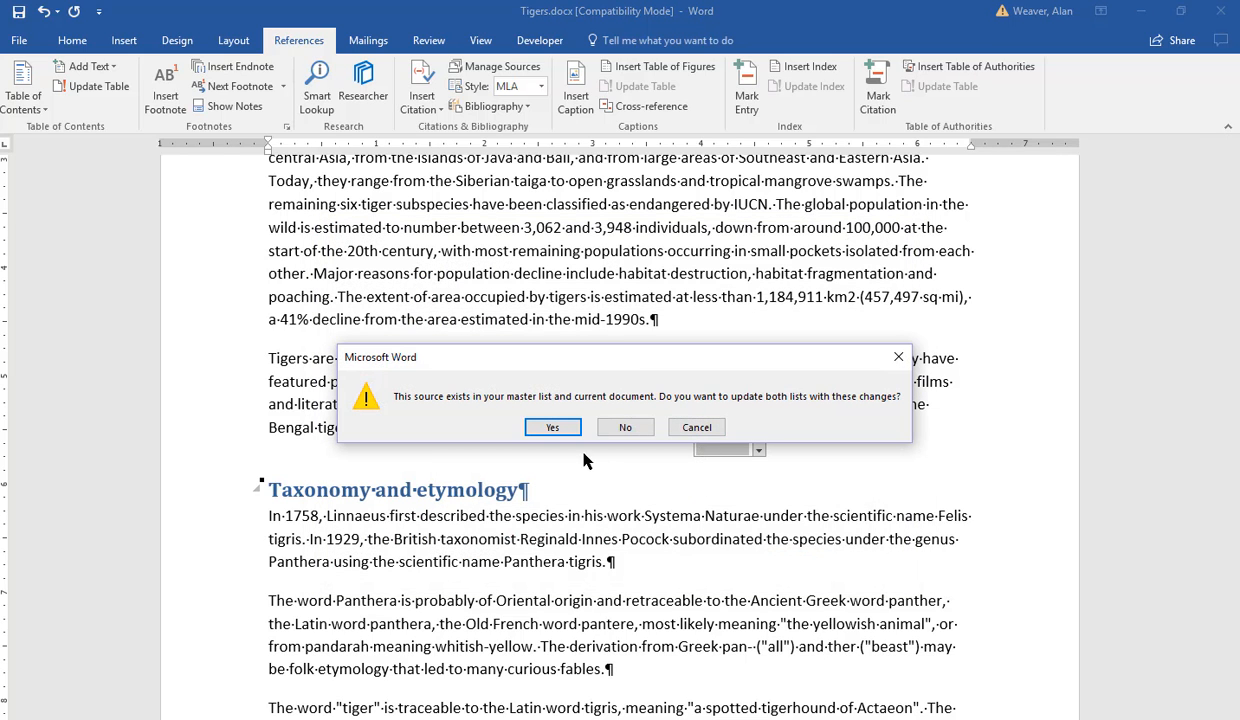
pyautogui.click(553, 429)
# Insert a page break directly before the "Taxonomy and etymology" heading
pyautogui.click(839, 458)
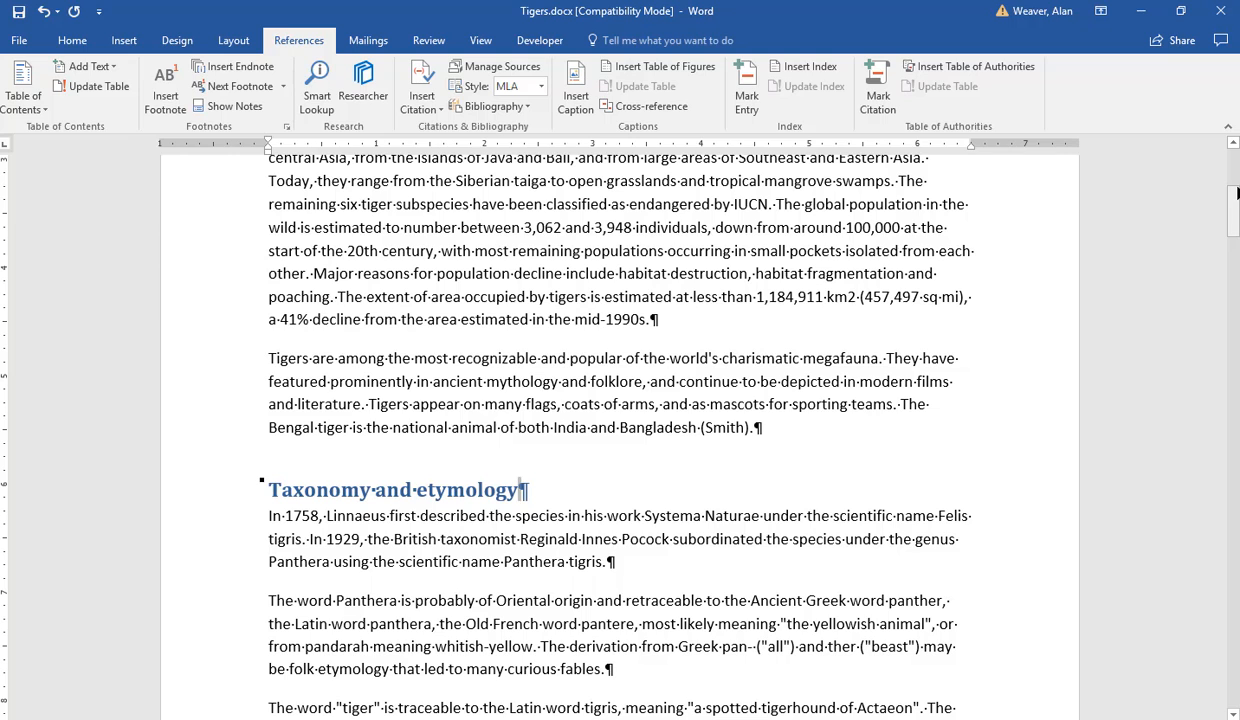
pyautogui.moveTo(1236, 192); pyautogui.dragTo(1232, 206)
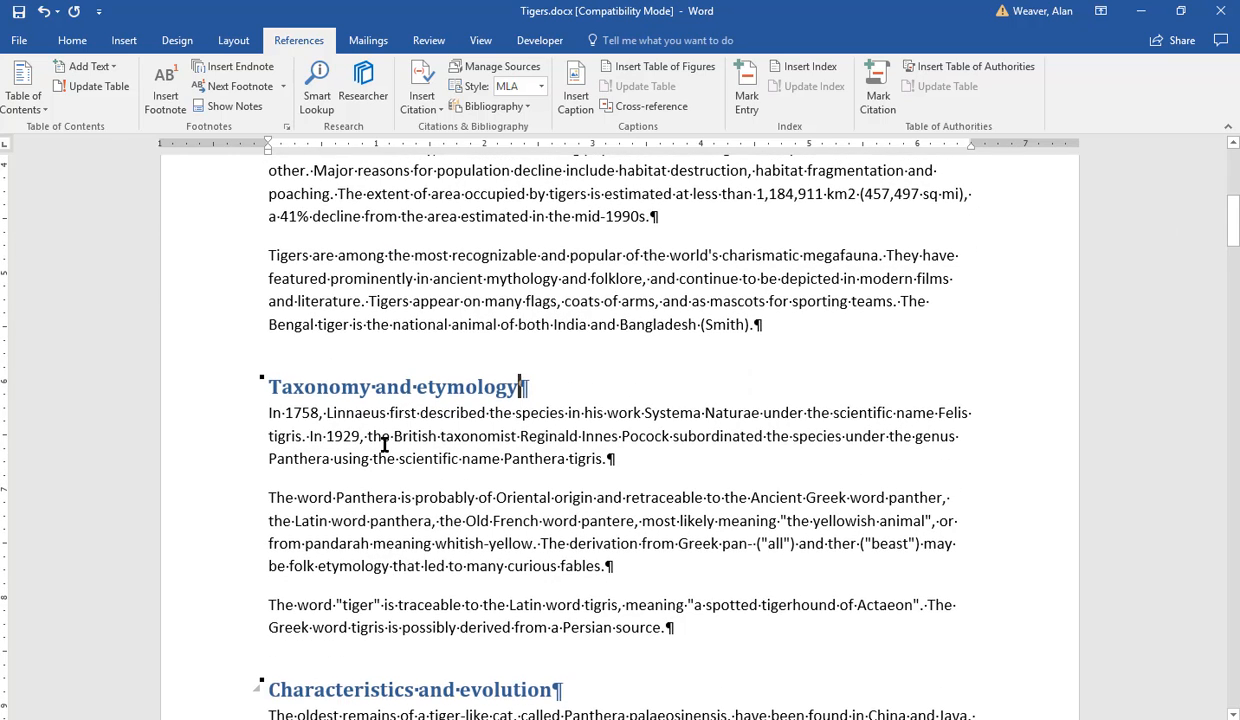
pyautogui.press('Home')
pyautogui.hotkey('ctrl', 'Return')
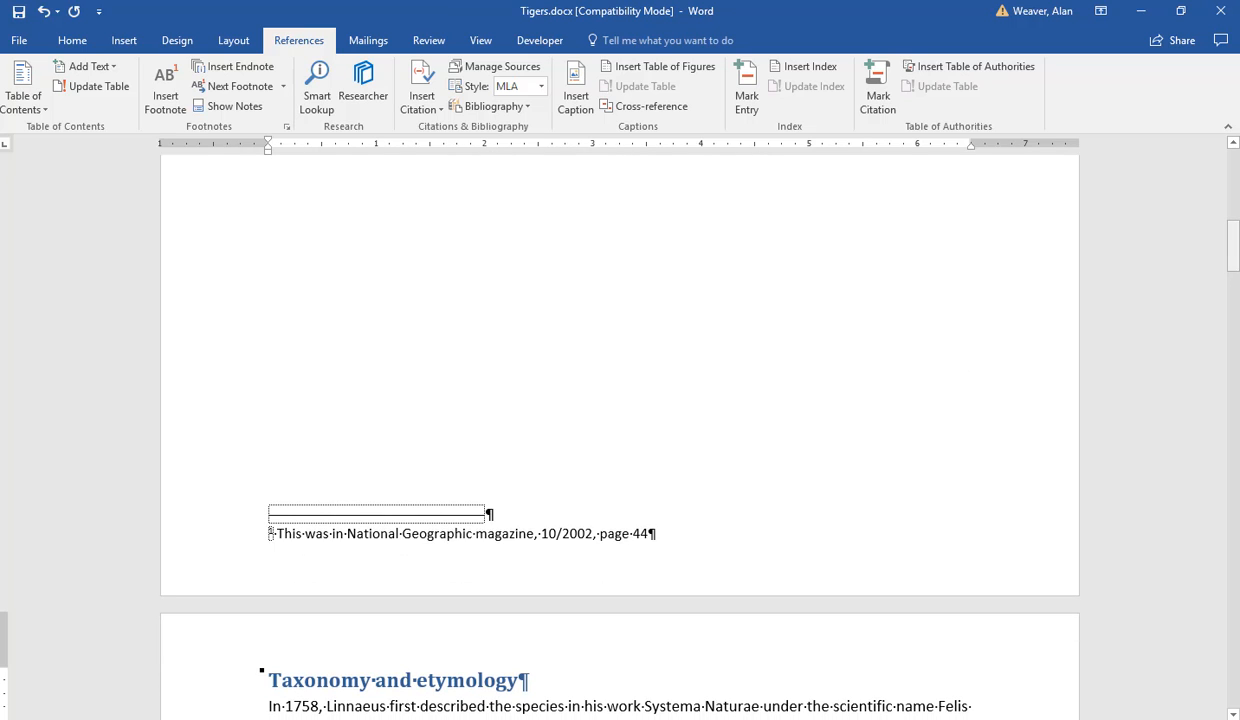
# Insert a page break before the "Tigers" heading to create a blank first page, and check the heading's new position
pyautogui.moveTo(1233, 245); pyautogui.dragTo(1228, 112)
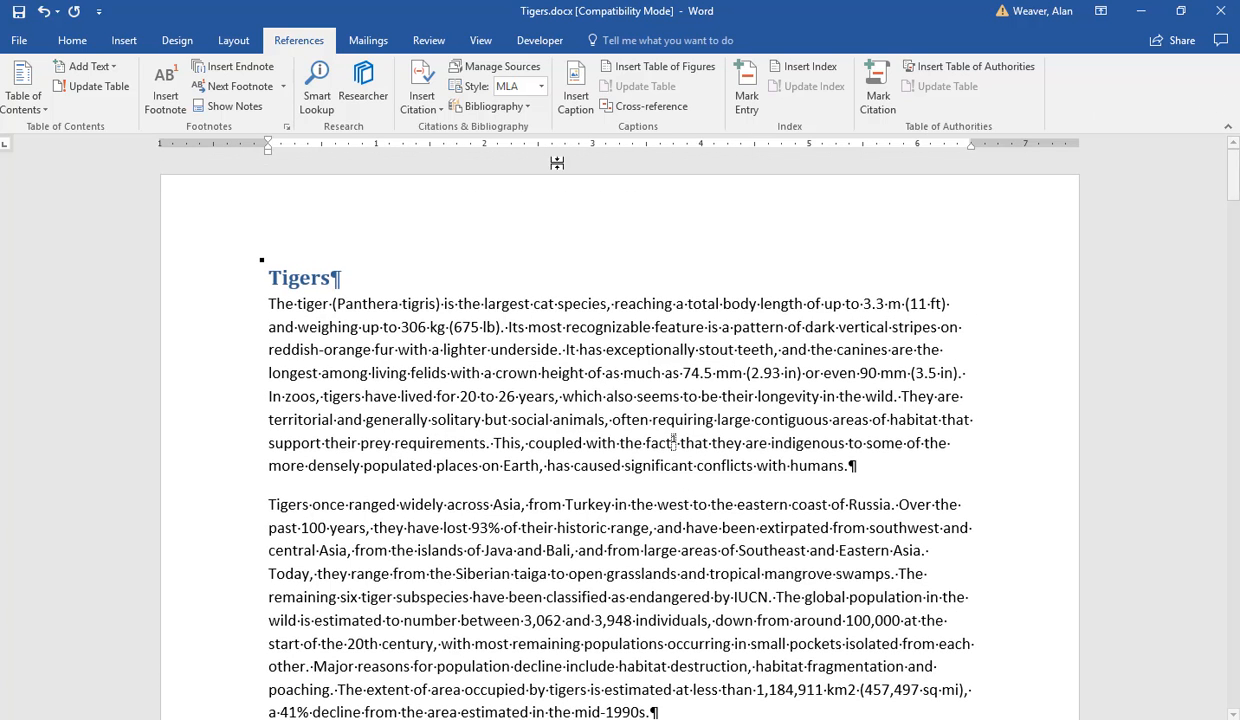
pyautogui.click(268, 276)
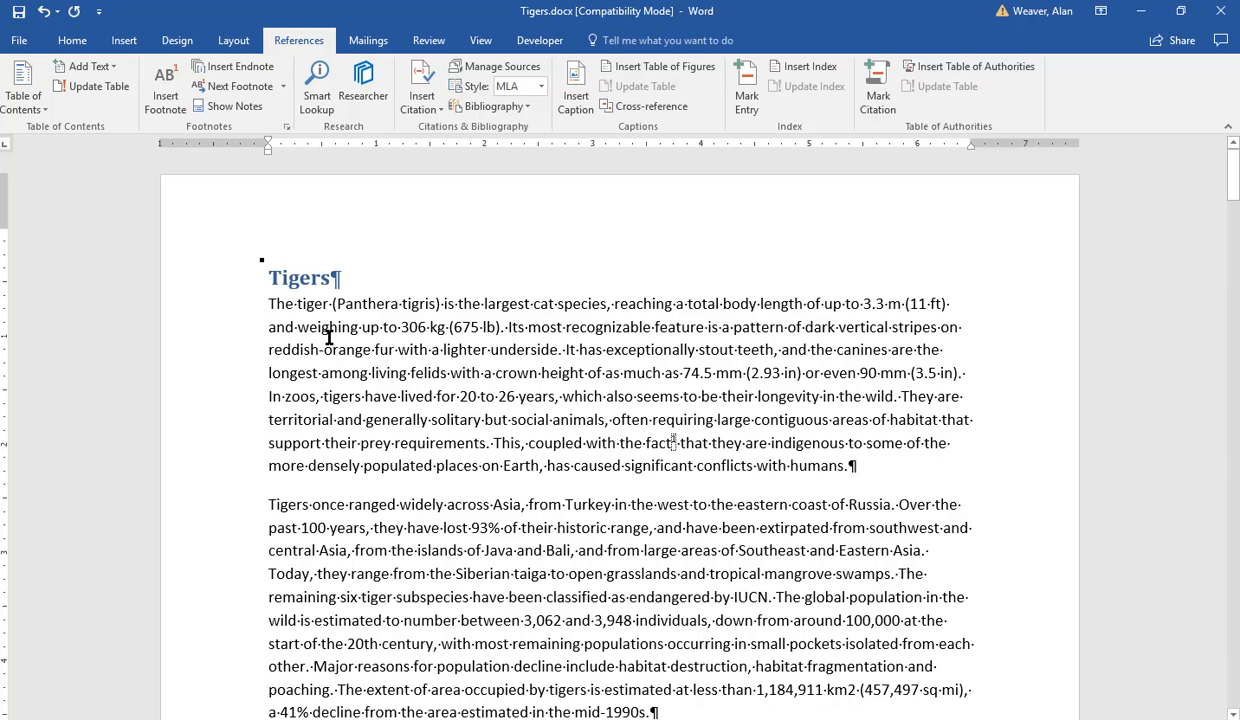
pyautogui.hotkey('ctrl', 'Return')
pyautogui.press('Up')
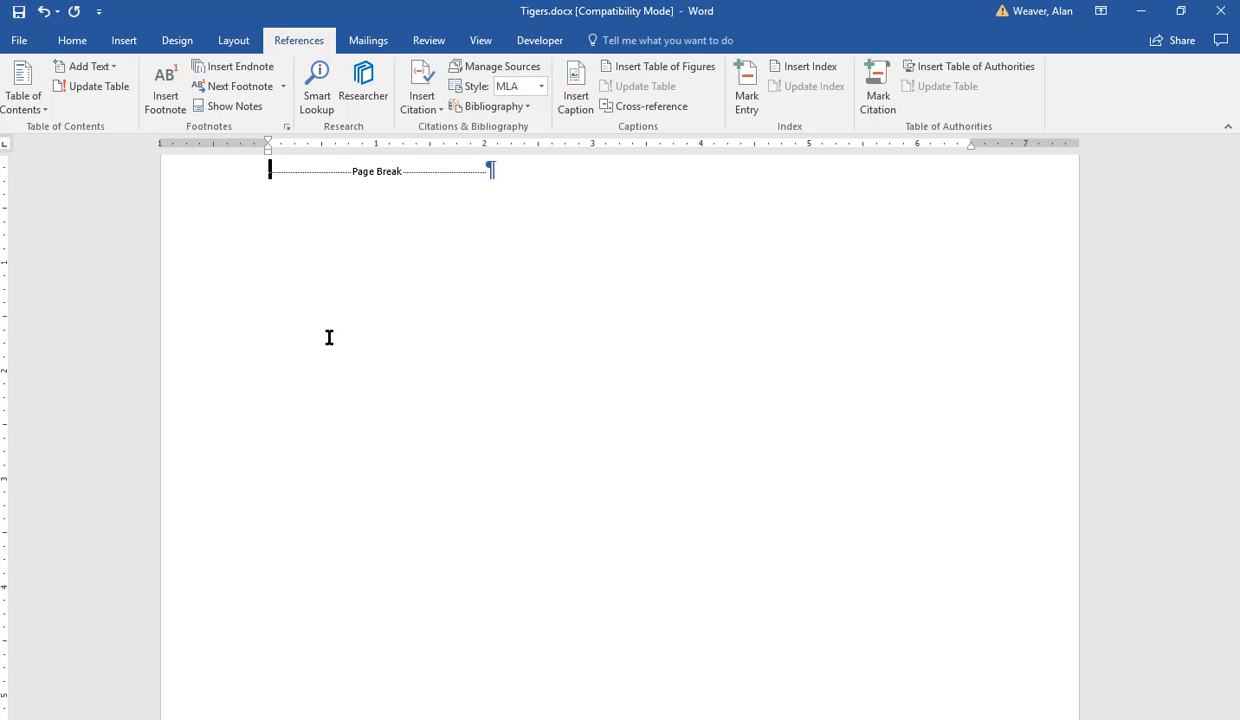
pyautogui.press('Down')
pyautogui.press('Down')
pyautogui.press('Down')
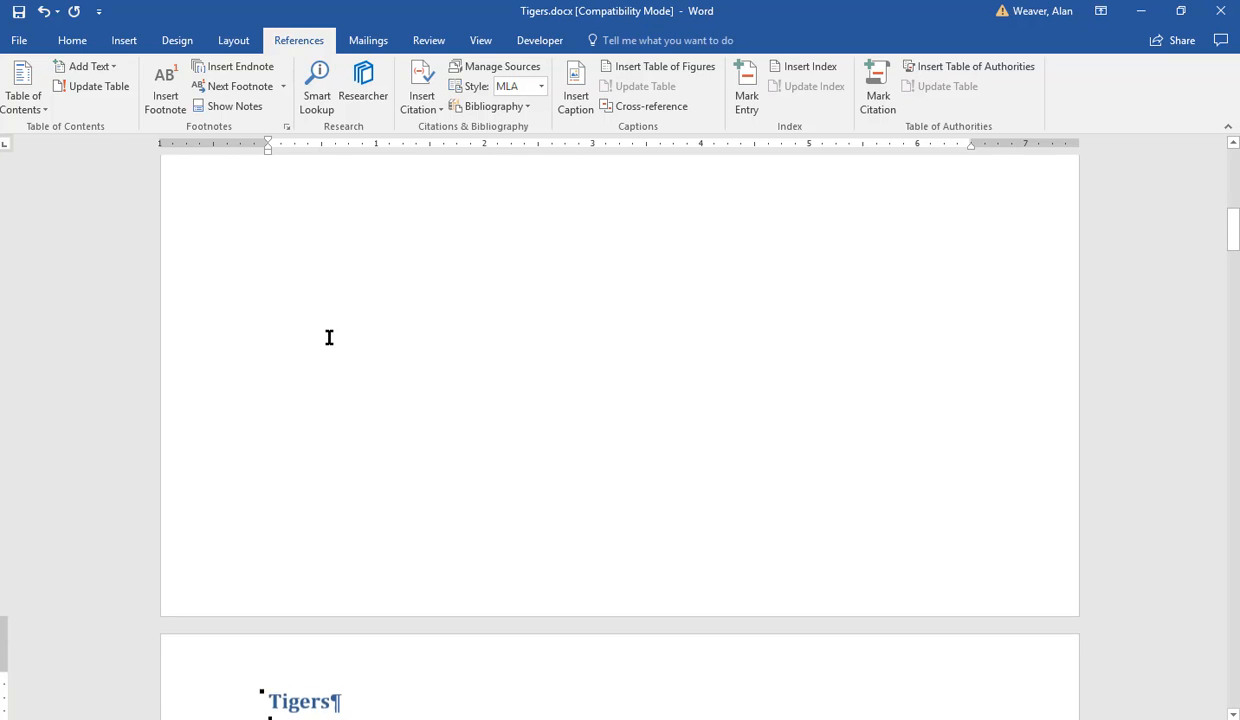
pyautogui.press('Up')
pyautogui.press('Right')
pyautogui.press('Right')
pyautogui.press('Right')
pyautogui.press('Right')
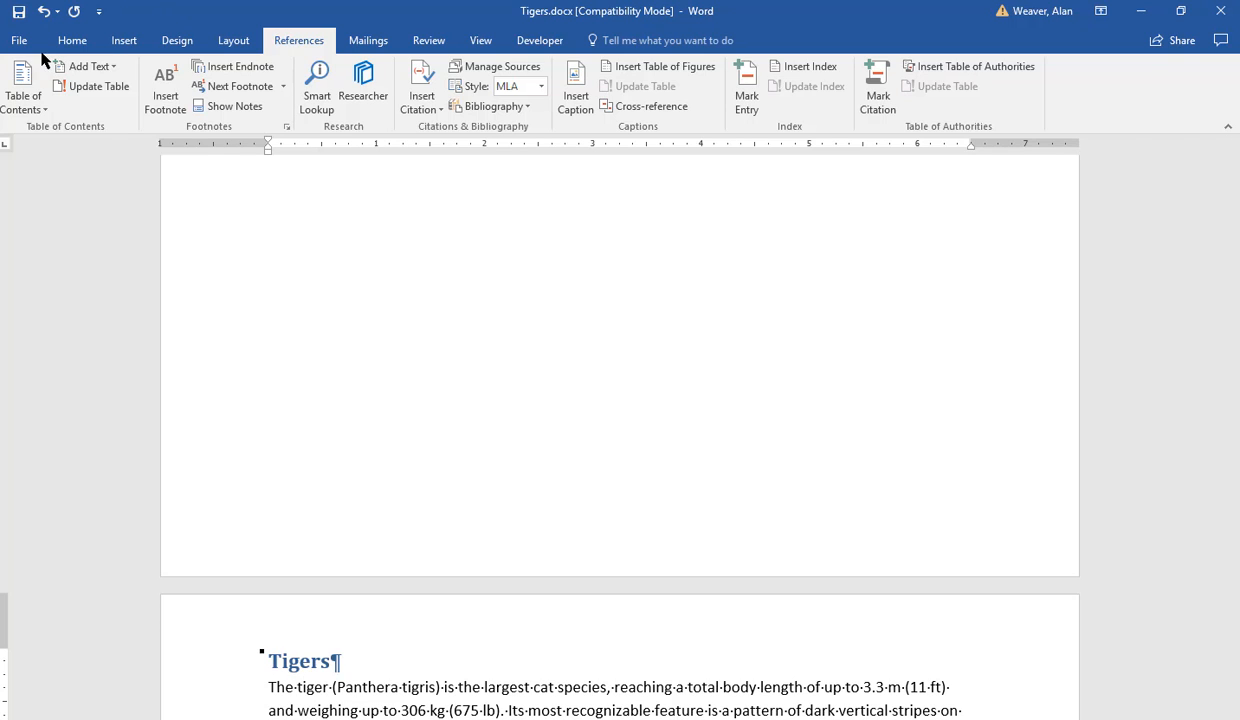
# Add two blank Normal-style paragraphs above the page break on the first page
pyautogui.click(72, 40)
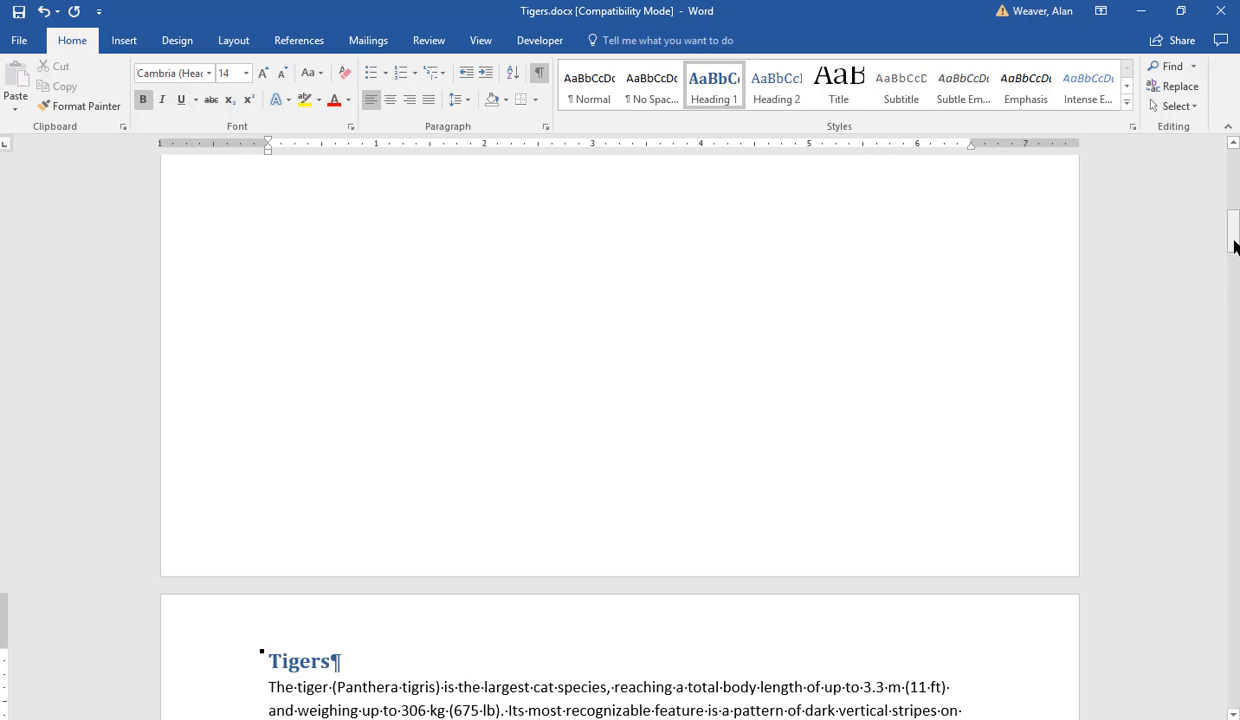
pyautogui.moveTo(1235, 241); pyautogui.dragTo(1235, 158)
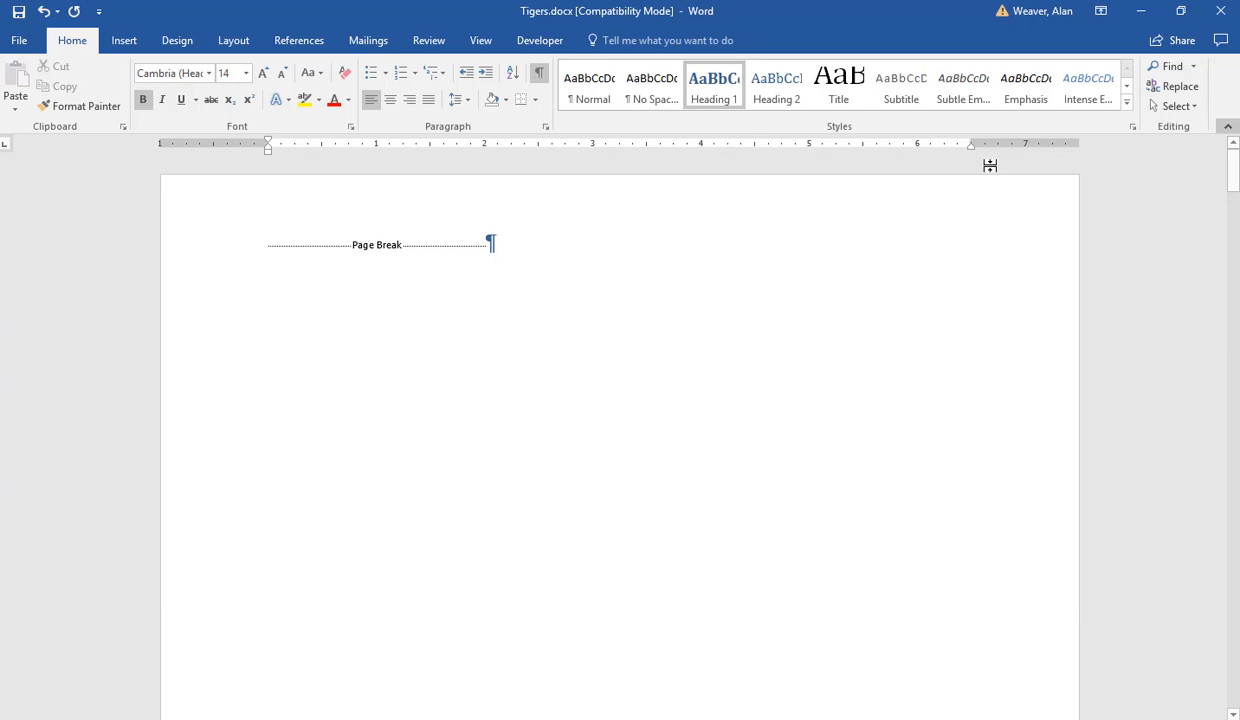
pyautogui.click(269, 246)
pyautogui.press('Return')
pyautogui.press('Return')
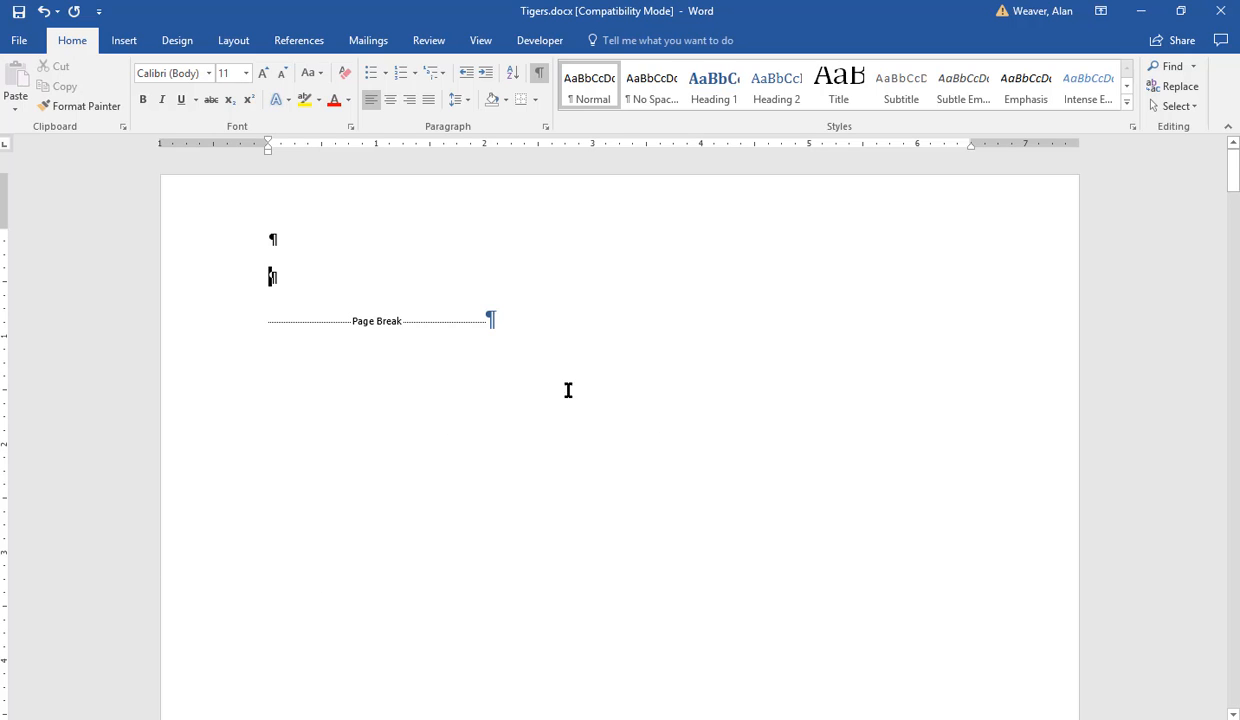
# Insert a table of contents in the Automatic Table 2 format at the second blank paragraph of the first page
pyautogui.click(297, 41)
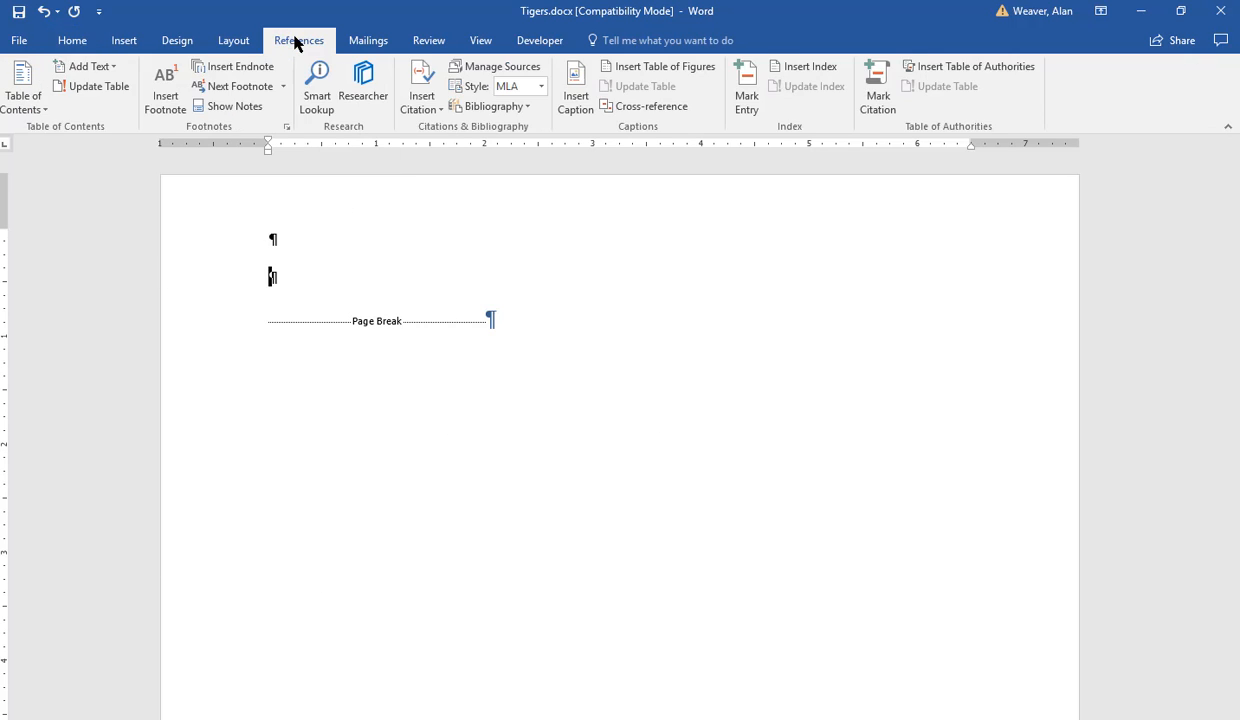
pyautogui.click(18, 92)
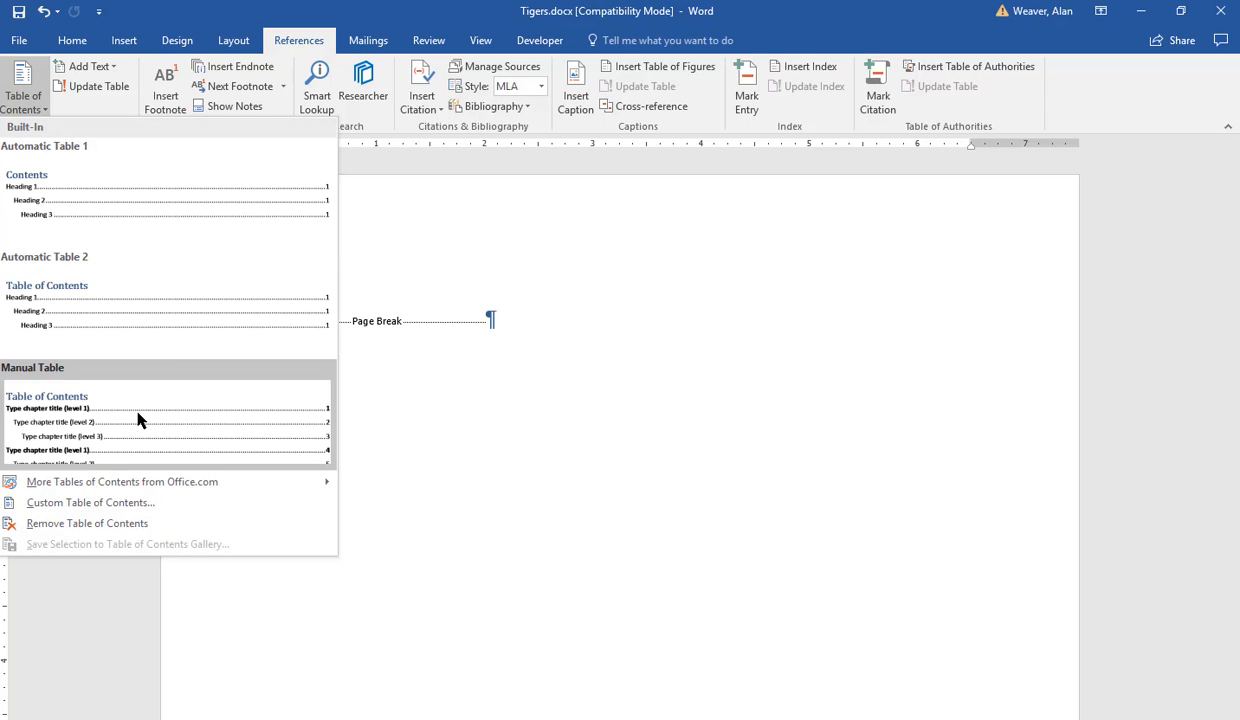
pyautogui.click(116, 319)
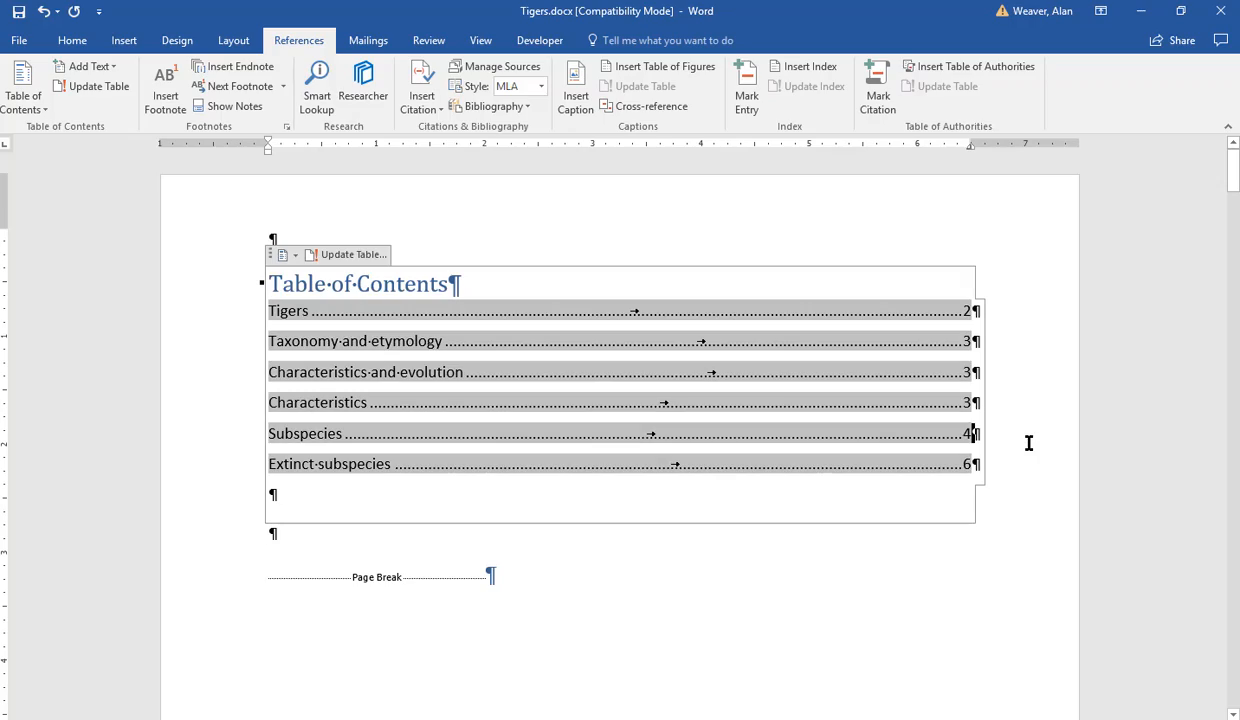
# Add a Heading 1 reading "Introductory Comments" after the paragraph ending in "Persian source", above "Characteristics and evolution"
pyautogui.click(1235, 172)
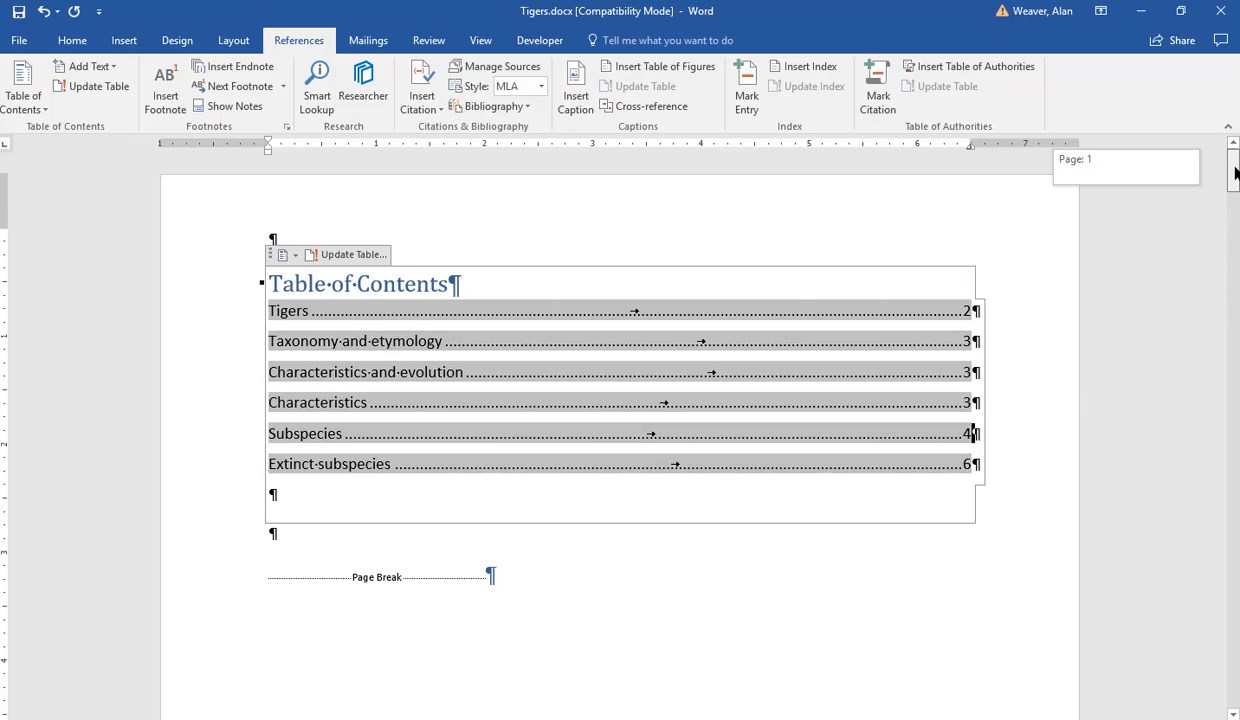
pyautogui.moveTo(1235, 172); pyautogui.dragTo(1235, 377)
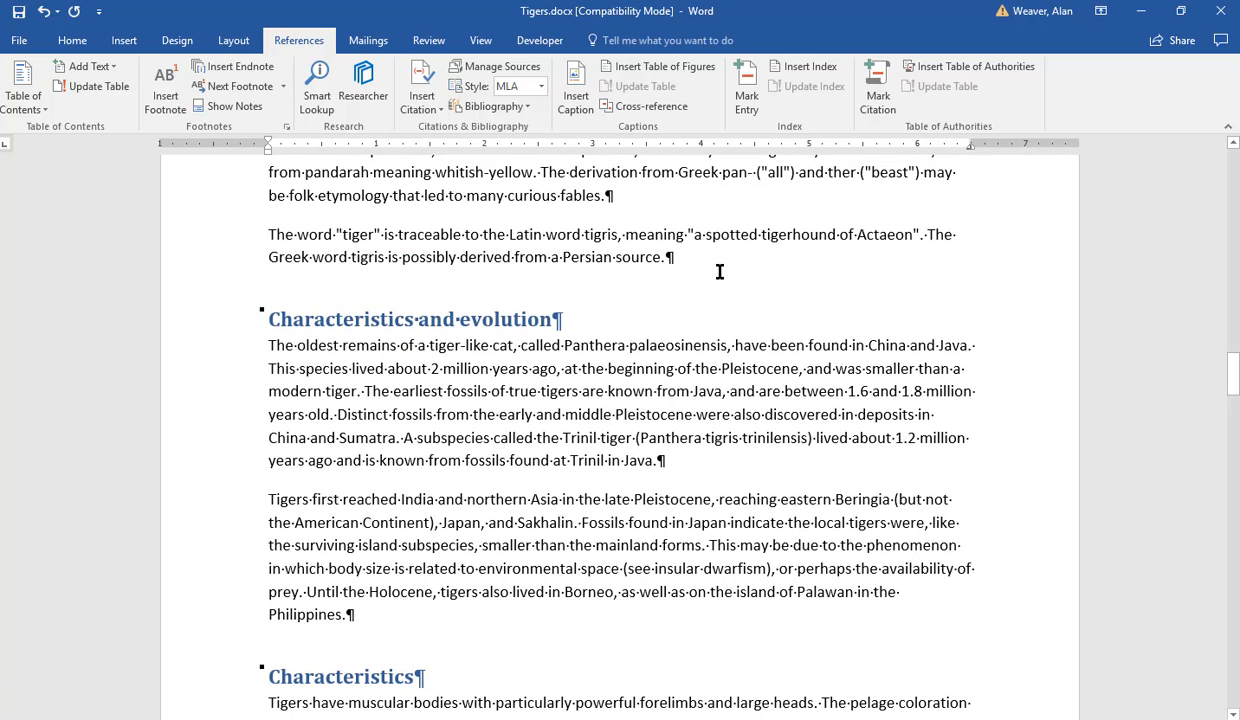
pyautogui.click(669, 253)
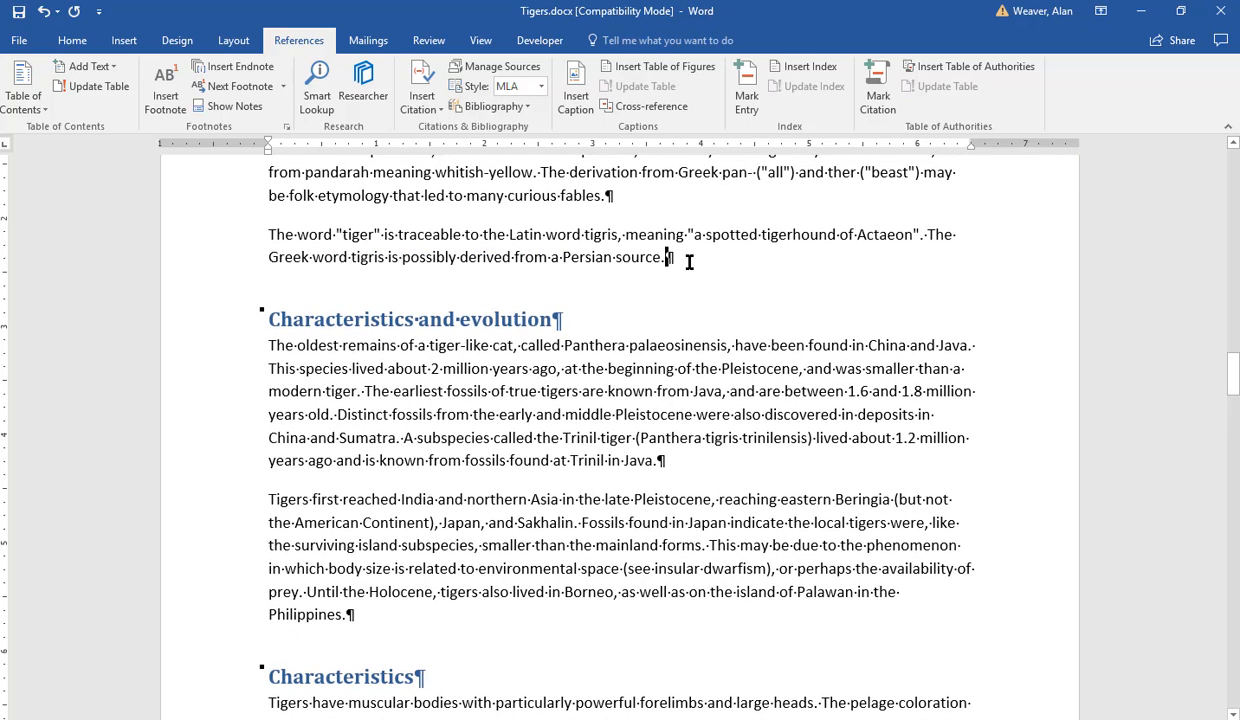
pyautogui.press('Return')
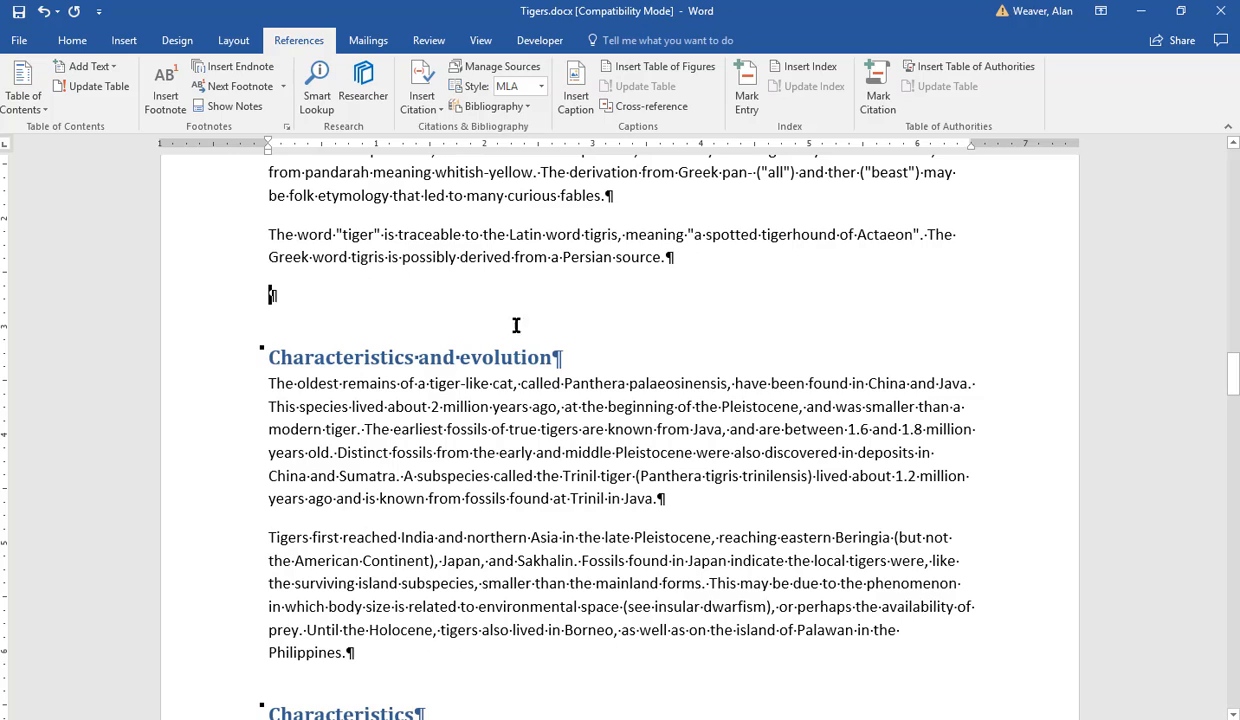
pyautogui.click(80, 41)
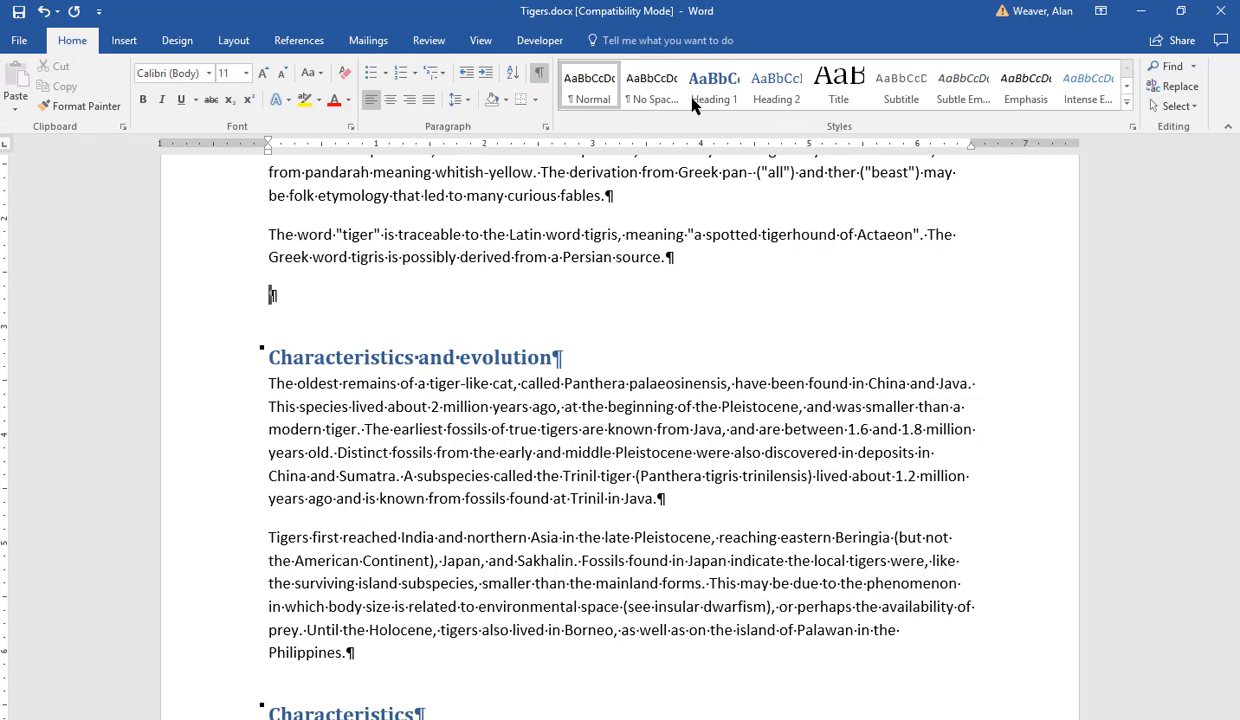
pyautogui.click(714, 80)
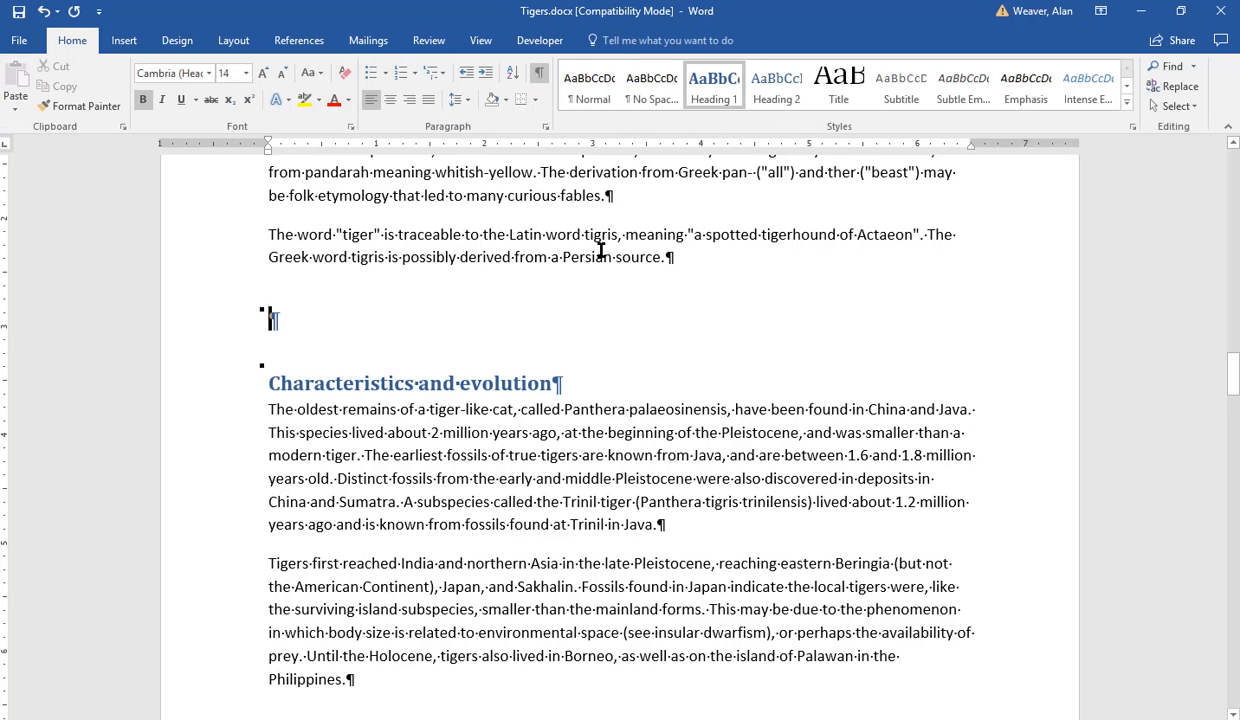
pyautogui.write('Introd')
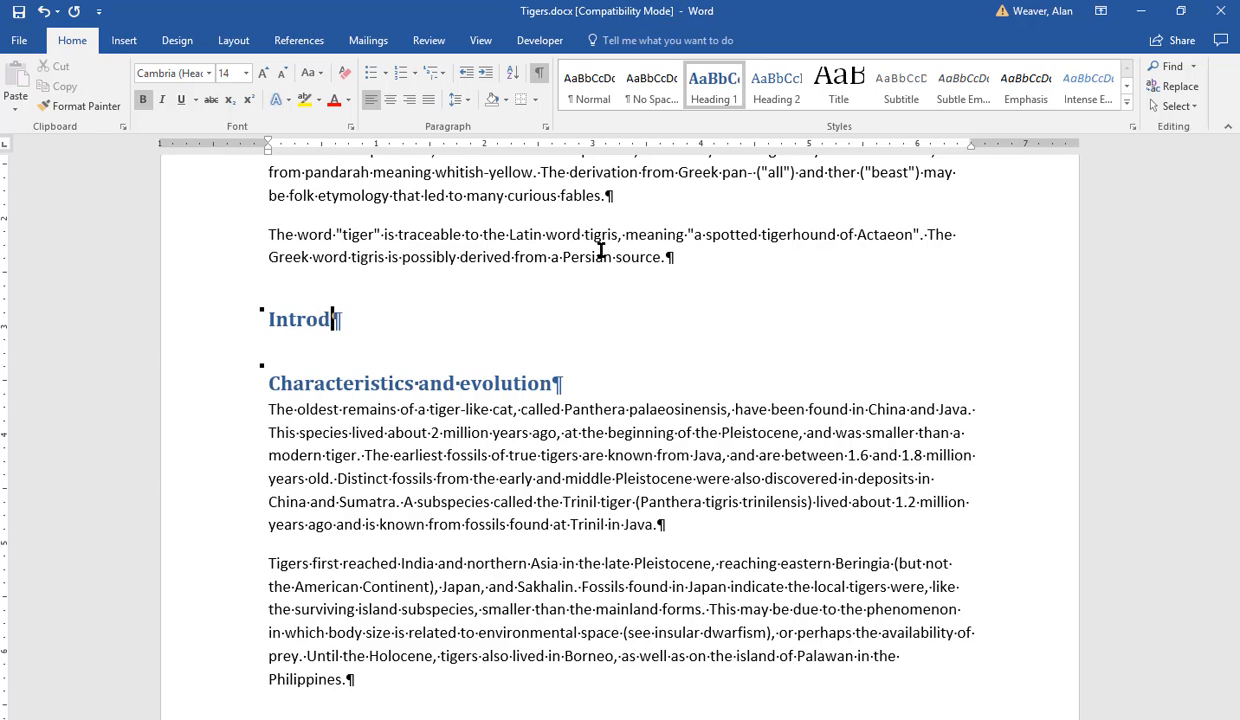
pyautogui.write('uctory Comments')
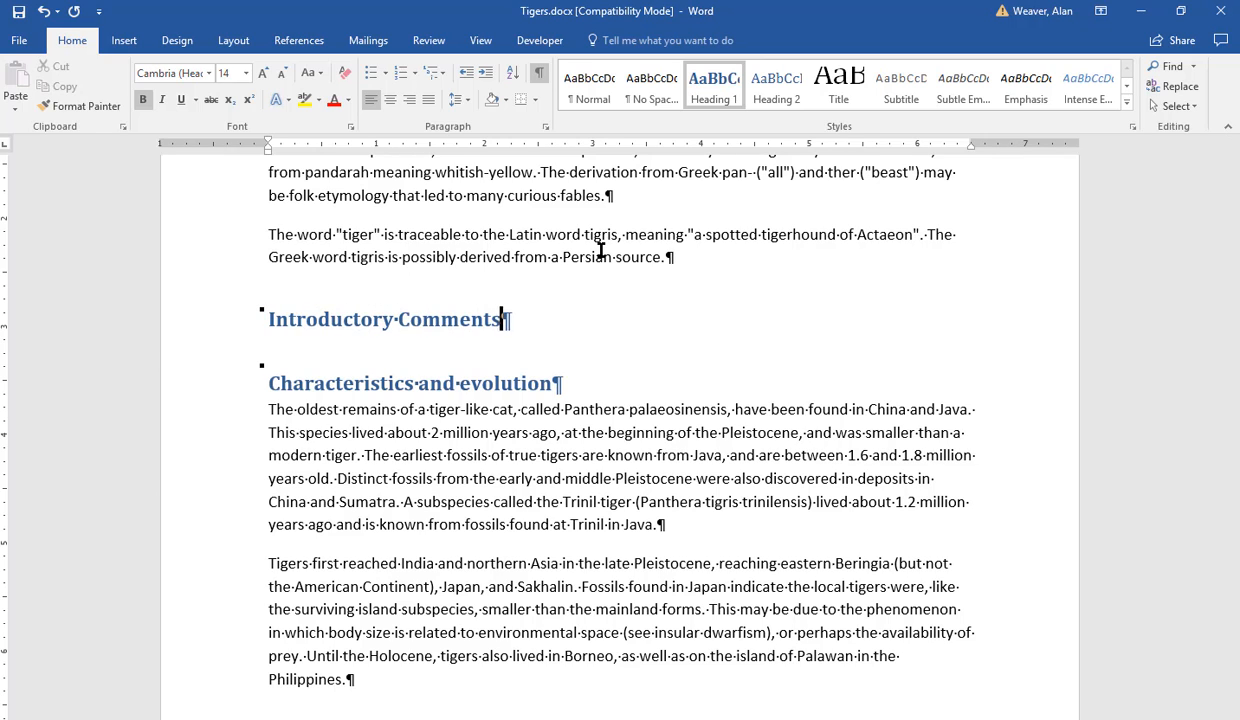
# Generate sample body text beneath the "Introductory Comments" heading with =rand()
pyautogui.press('Return')
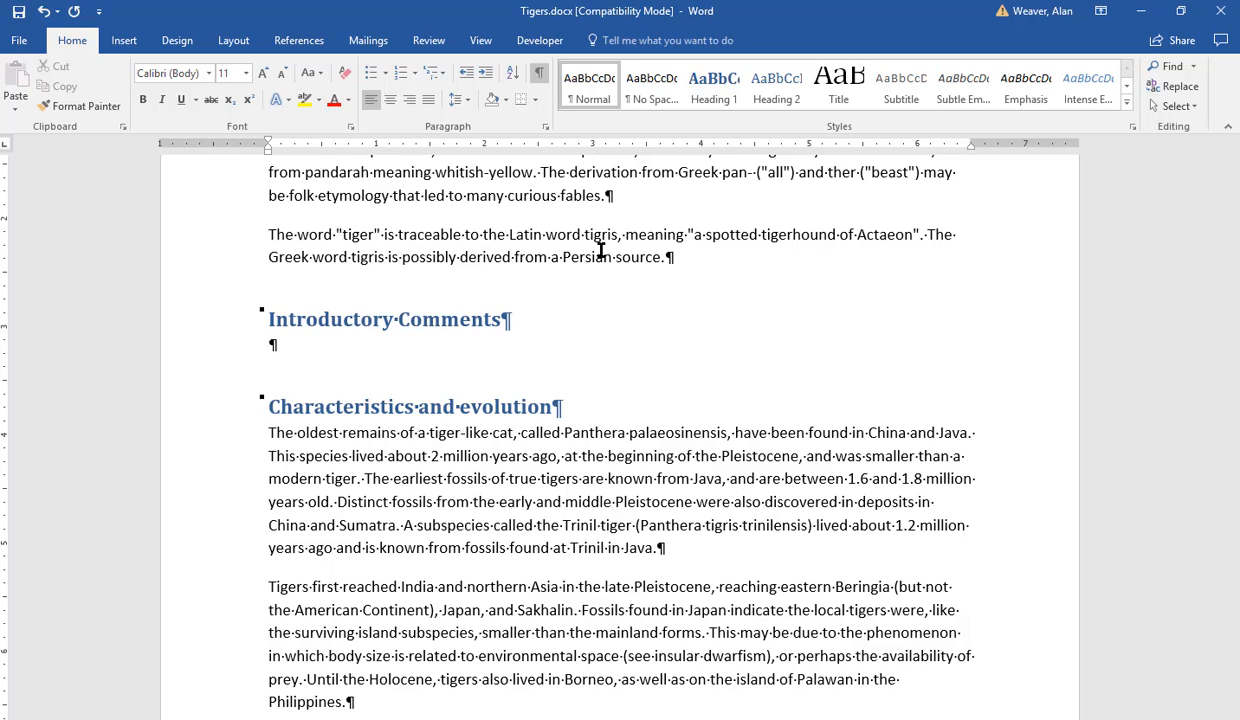
pyautogui.write('=rand()')
pyautogui.press('Return')
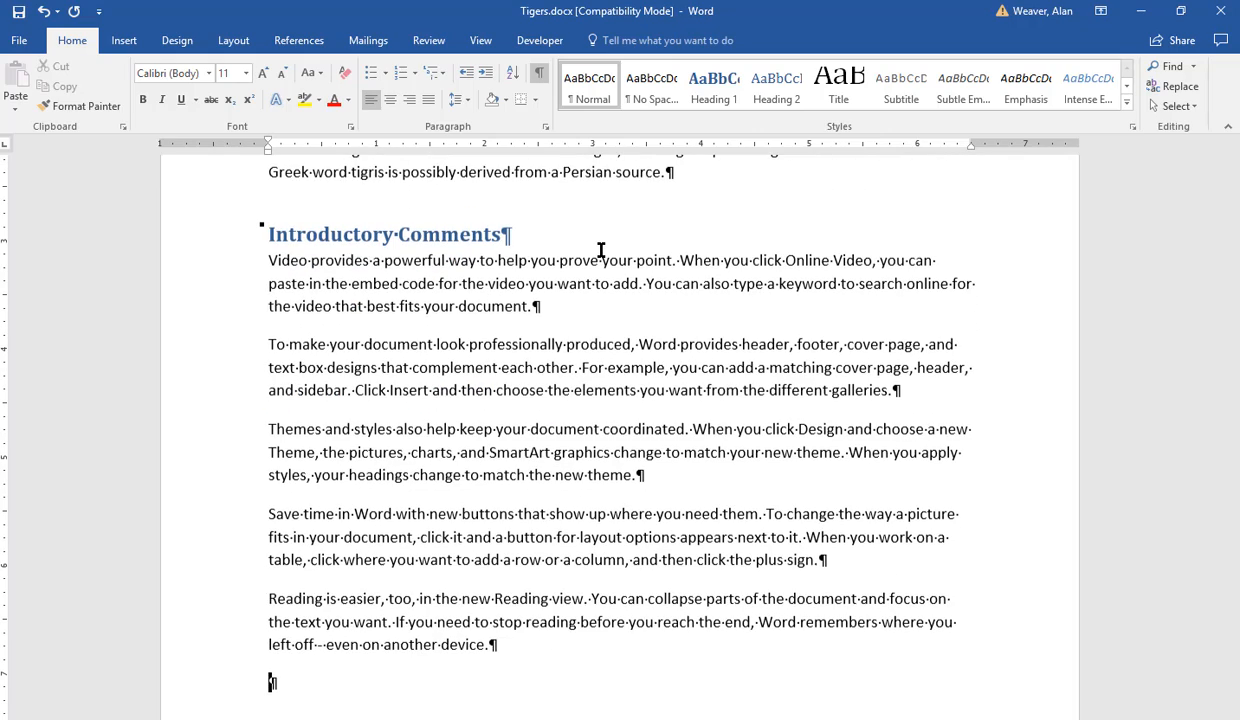
# Insert a page break directly before the "Characteristics and evolution" heading
pyautogui.press('Down')
pyautogui.press('Down')
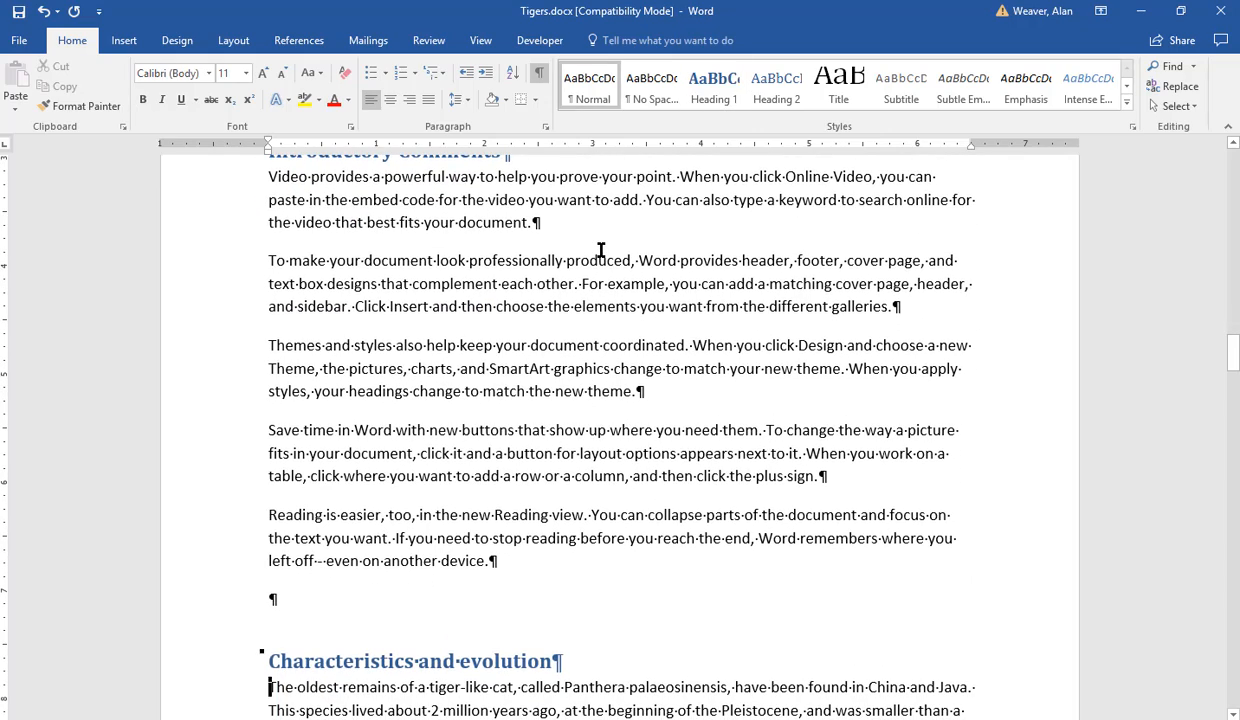
pyautogui.press('Up')
pyautogui.hotkey('ctrl', 'Return')
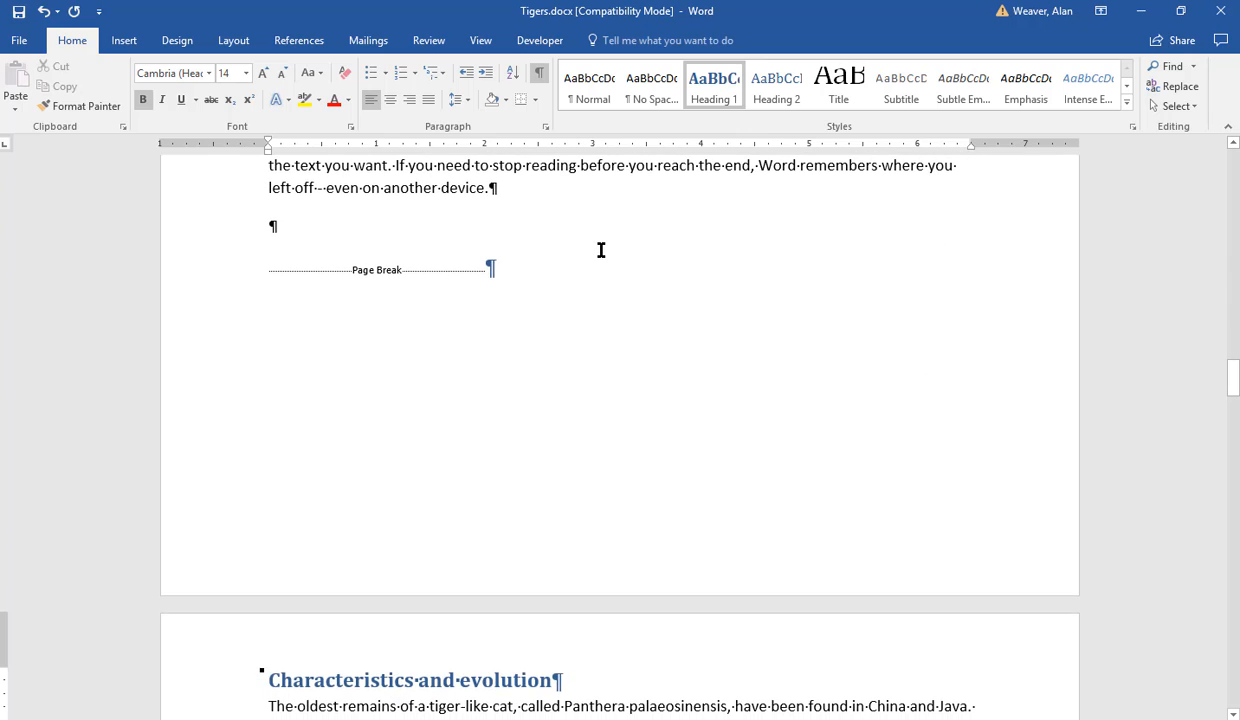
# Update the entire table of contents on the first page to include the new heading and page numbers
pyautogui.hotkey('ctrl', 'Home')
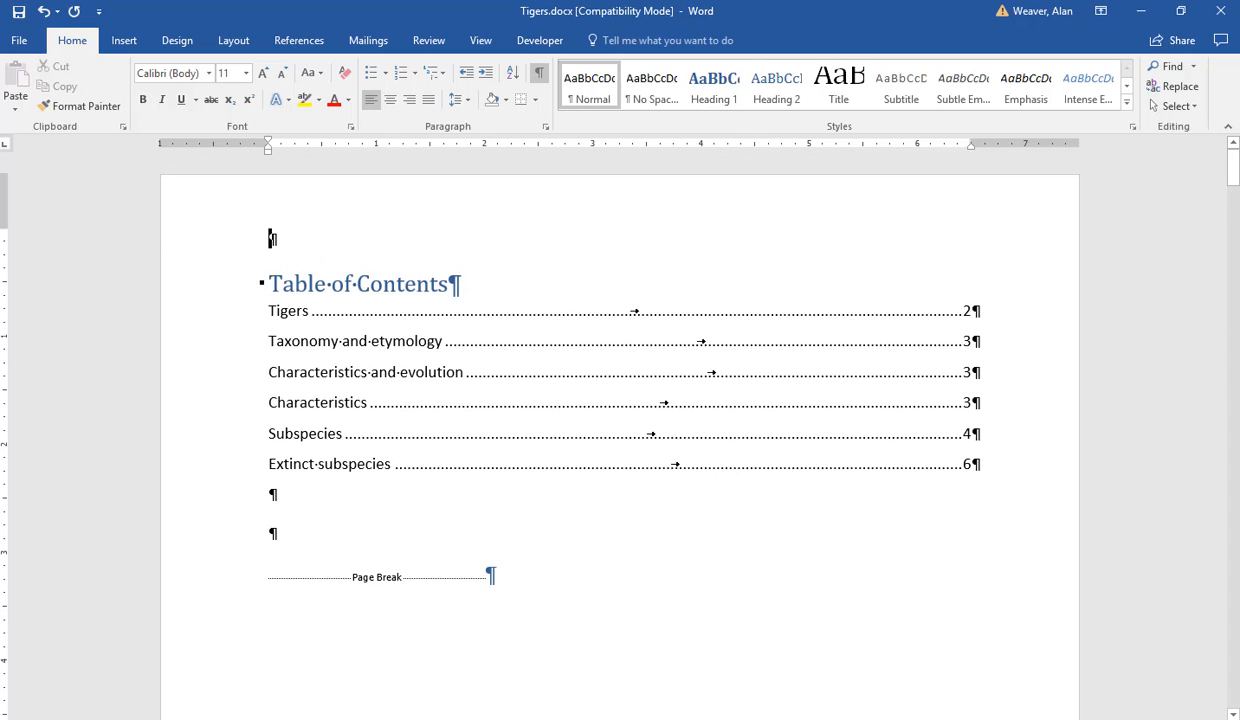
pyautogui.rightClick(686, 369)
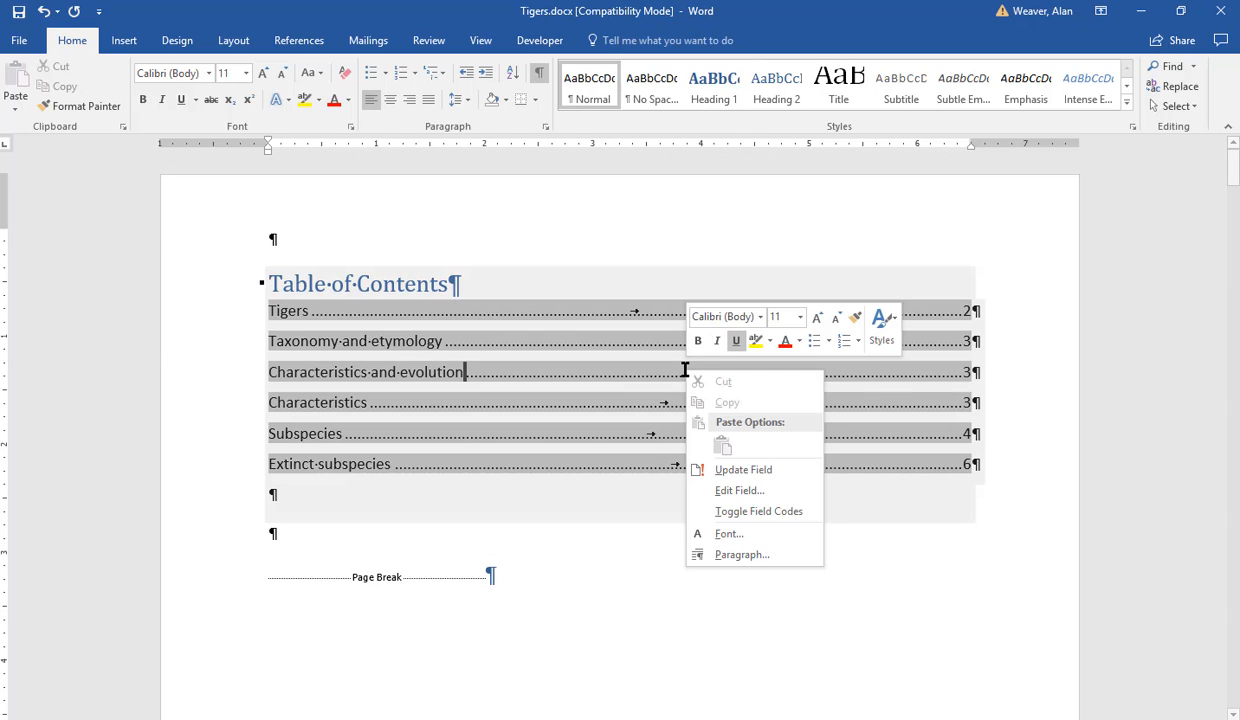
pyautogui.click(760, 470)
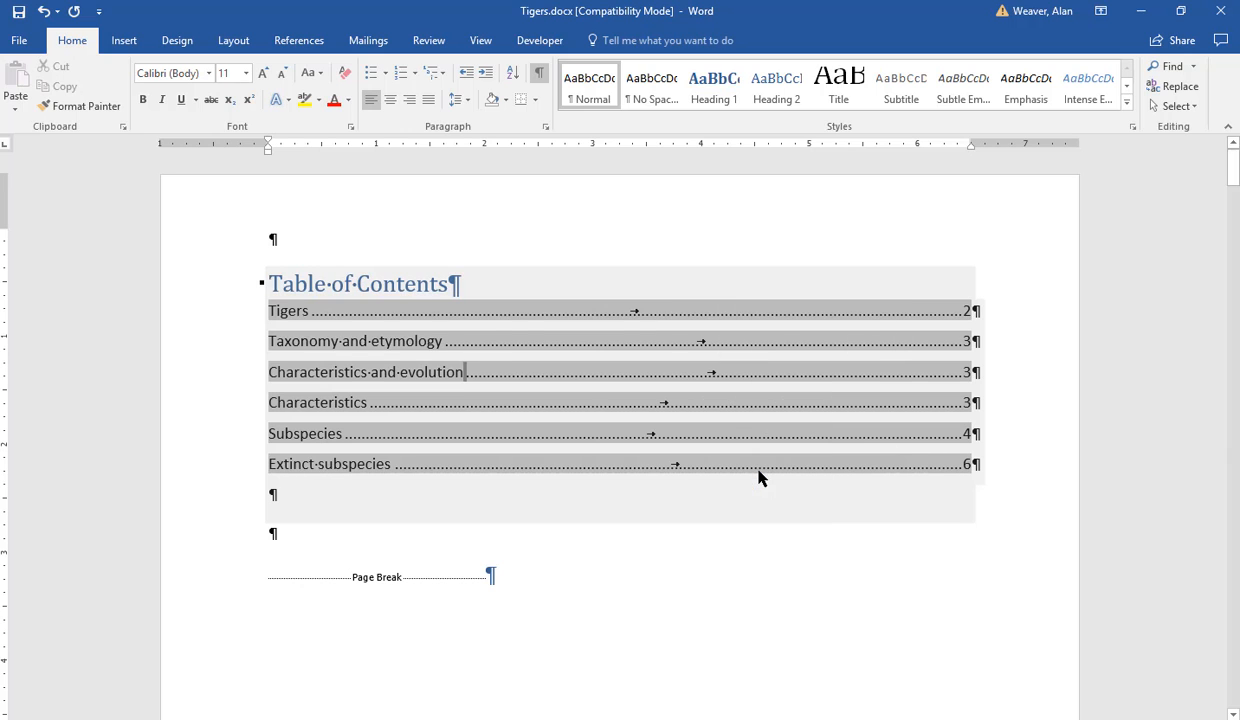
pyautogui.click(522, 375)
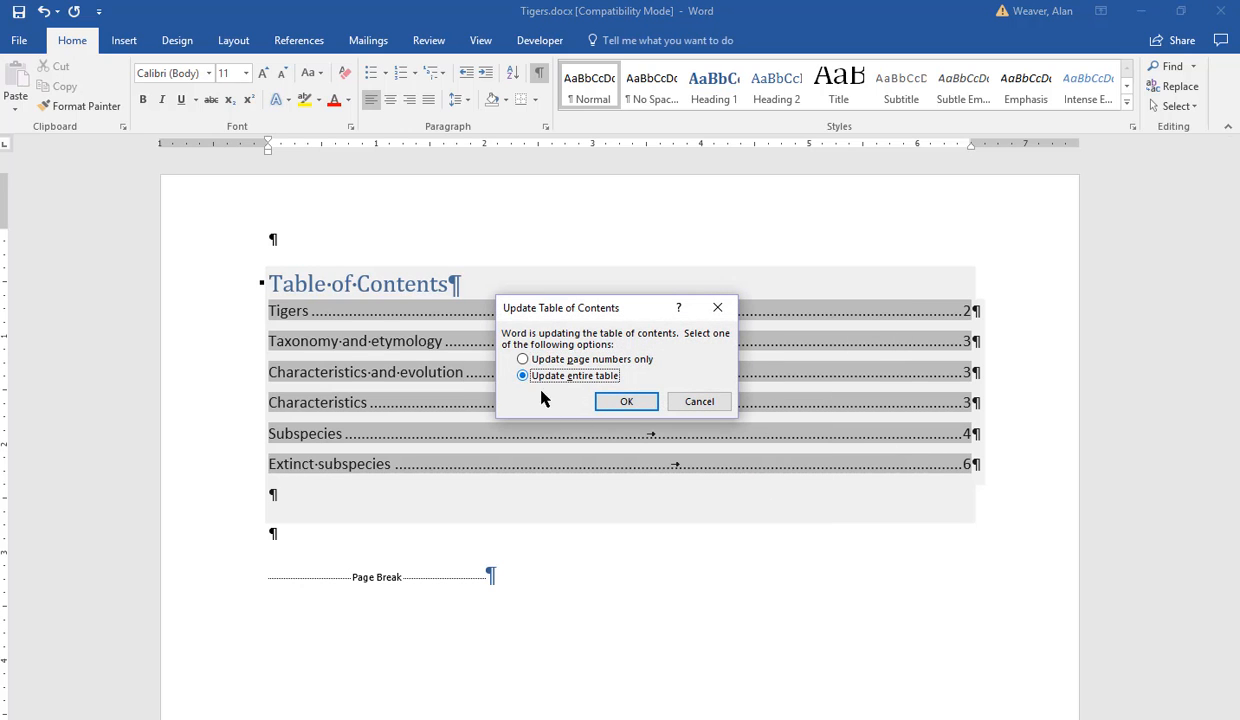
pyautogui.click(628, 404)
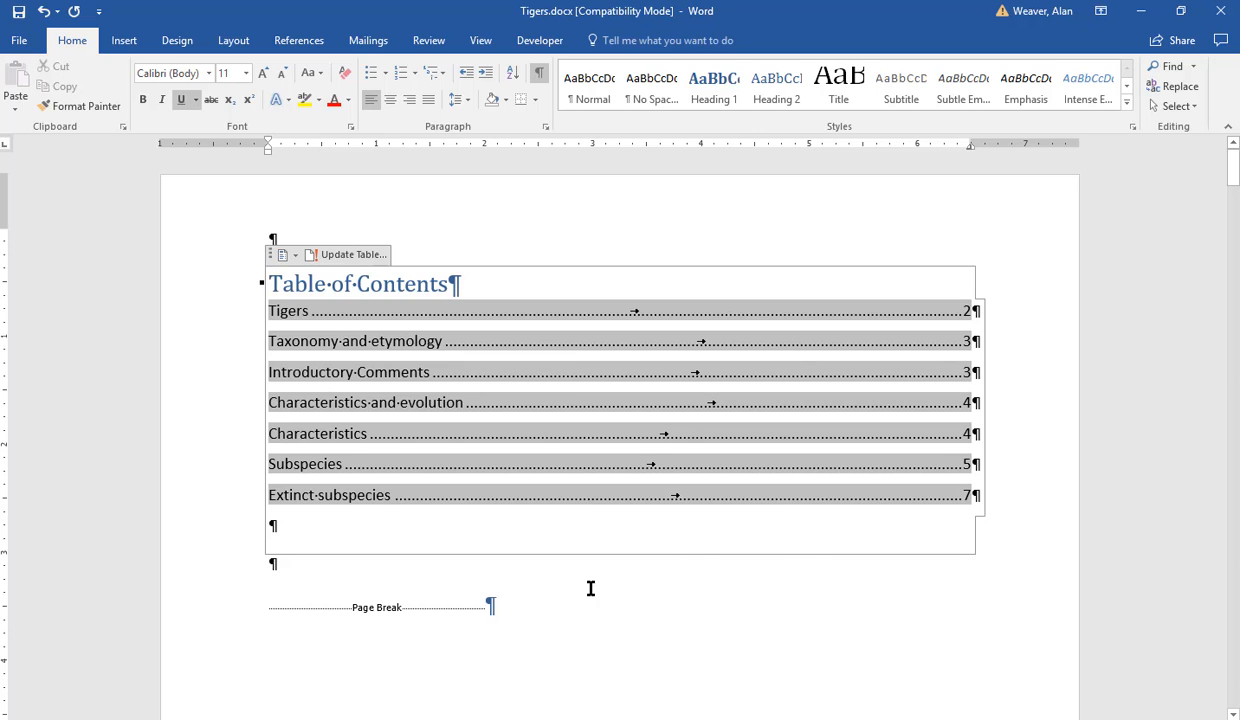
pyautogui.click(528, 593)
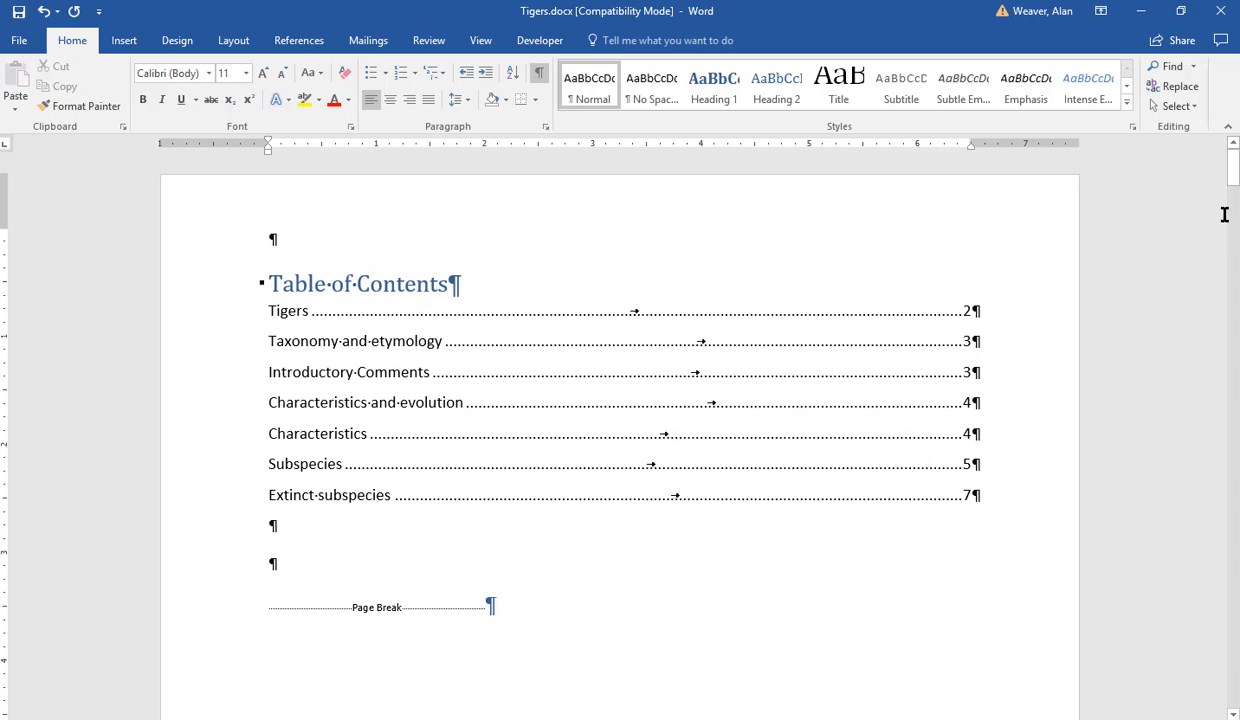
# Delete the "Taxonomy and etymology" heading together with its three paragraphs above "Introductory Comments"
pyautogui.moveTo(1234, 165)
pyautogui.mouseDown()
pyautogui.moveTo(1236, 289)
pyautogui.moveTo(1235, 170)
pyautogui.mouseUp()
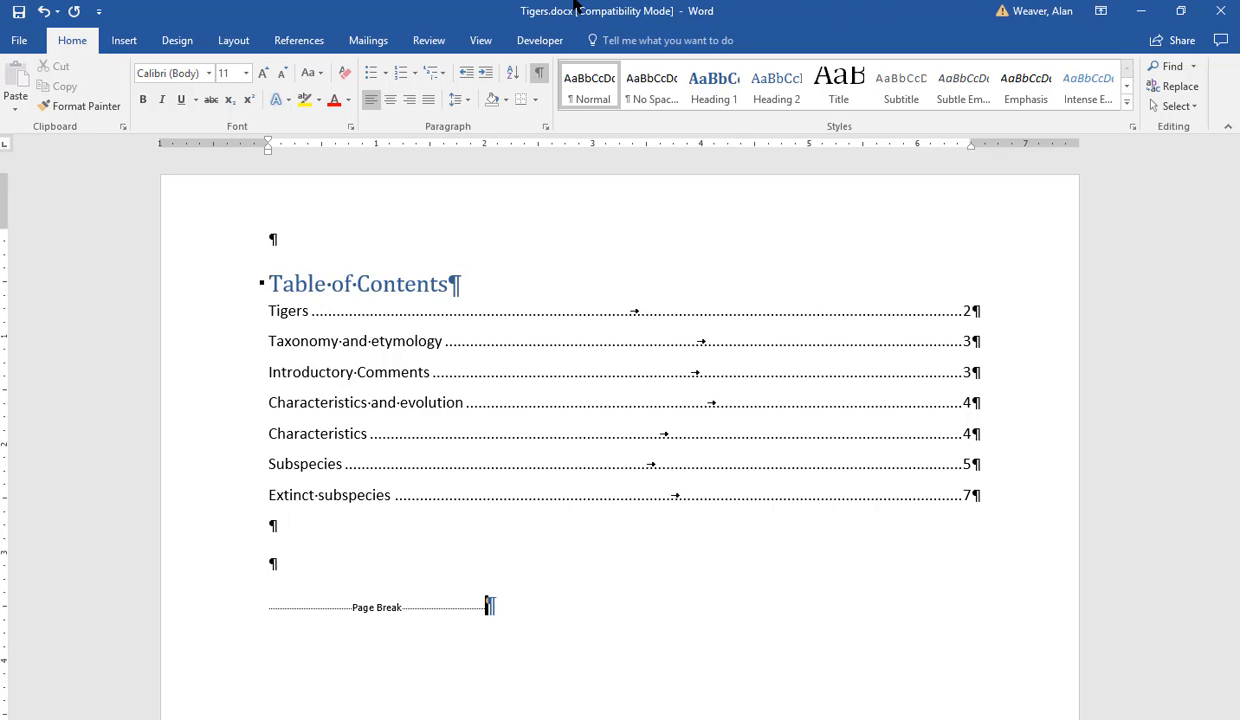
pyautogui.moveTo(1234, 165); pyautogui.dragTo(1234, 332)
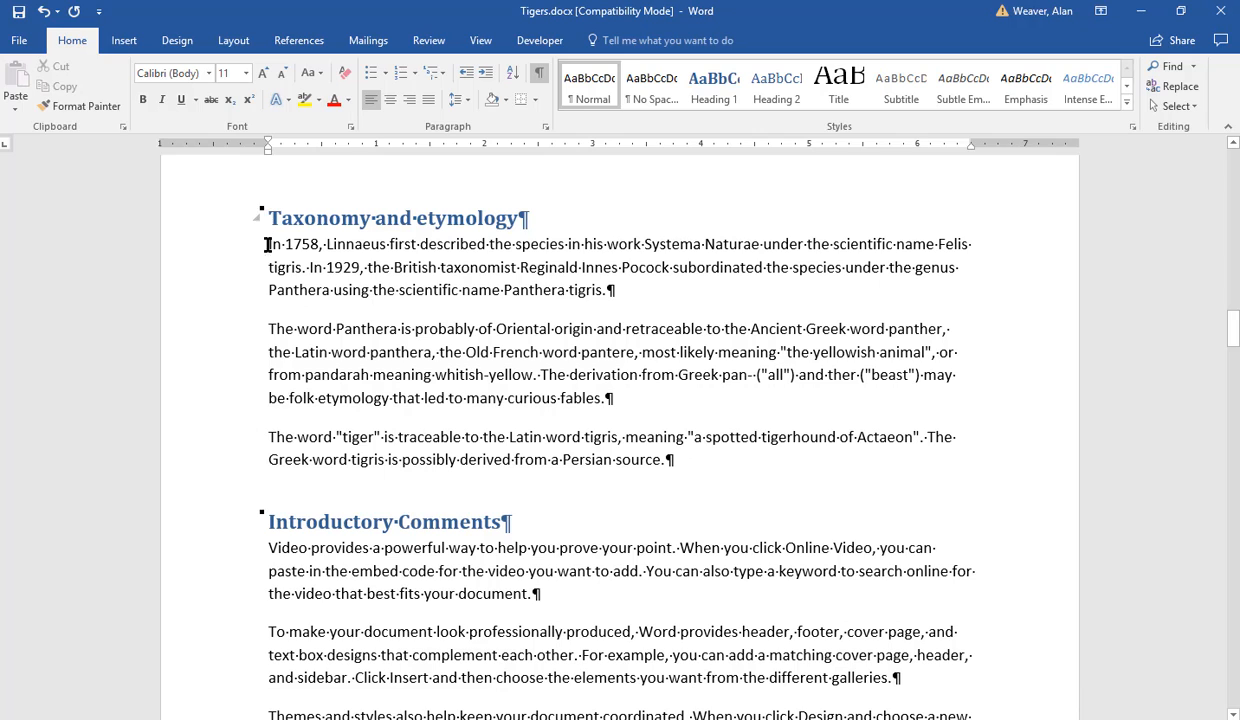
pyautogui.moveTo(672, 459); pyautogui.dragTo(265, 216)
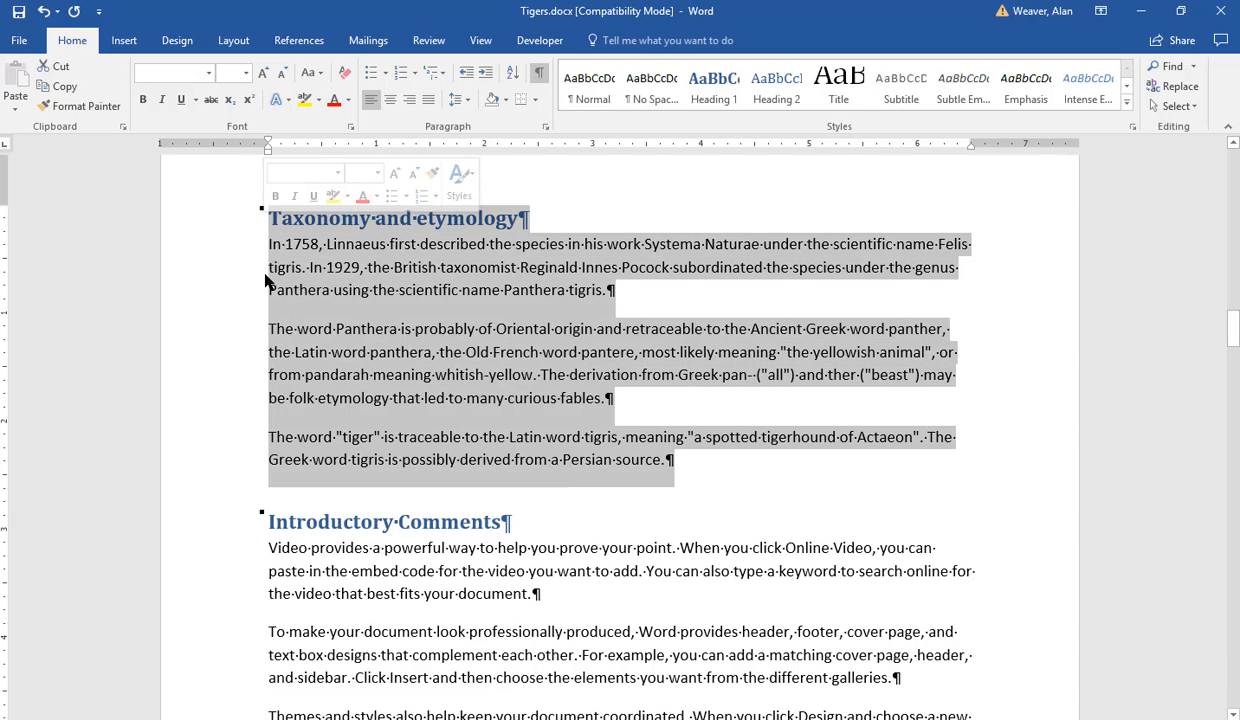
pyautogui.press('Delete')
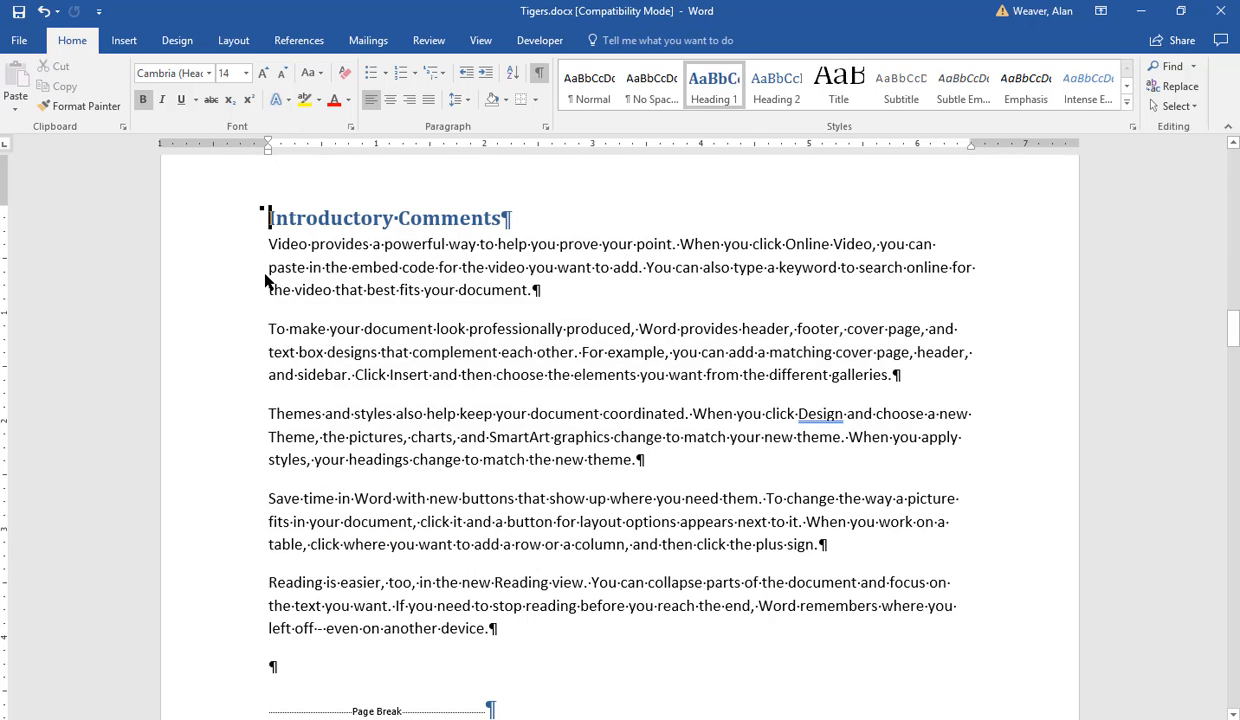
# Update the table of contents field again to reflect the deleted "Taxonomy and etymology" section
pyautogui.hotkey('ctrl', 'Home')
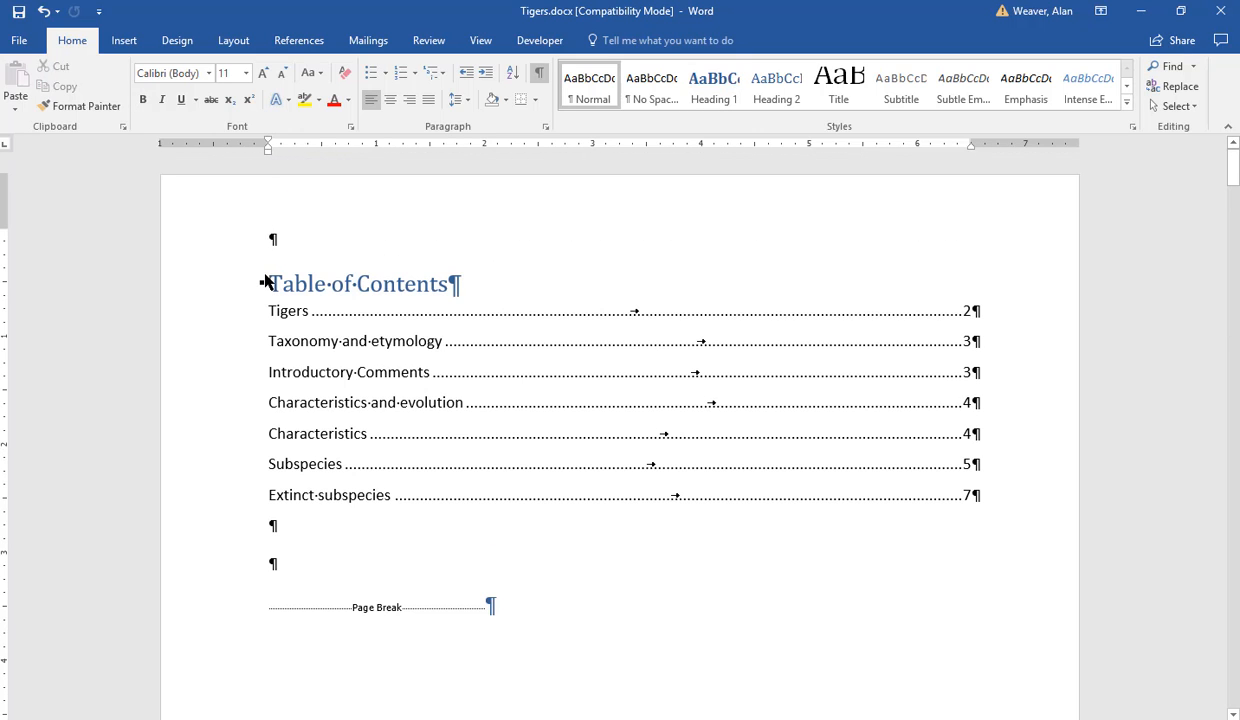
pyautogui.click(429, 472)
pyautogui.rightClick(433, 412)
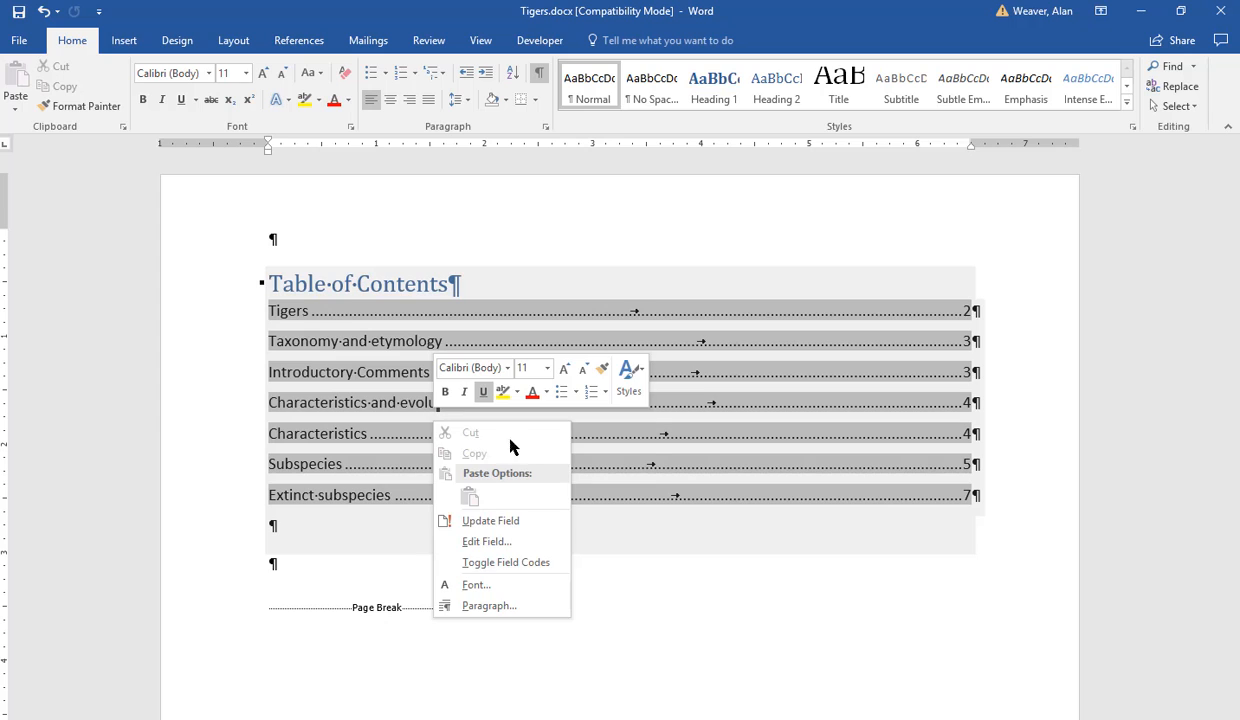
pyautogui.click(518, 521)
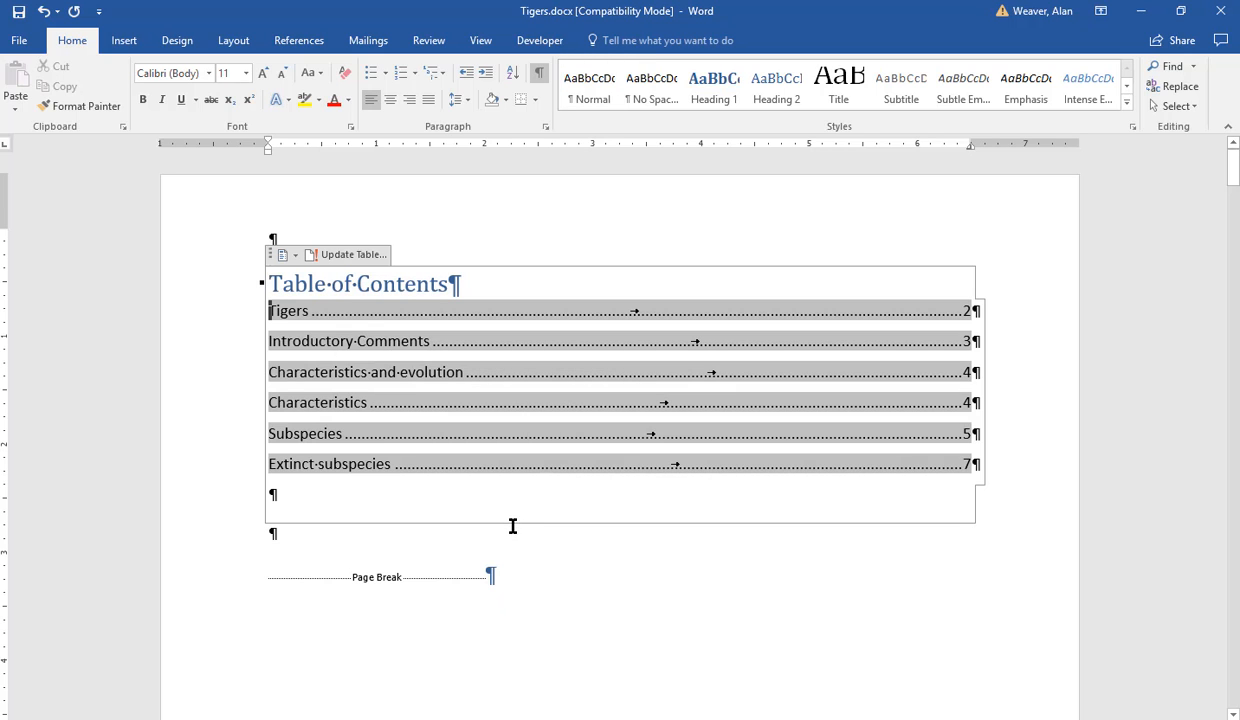
pyautogui.click(819, 661)
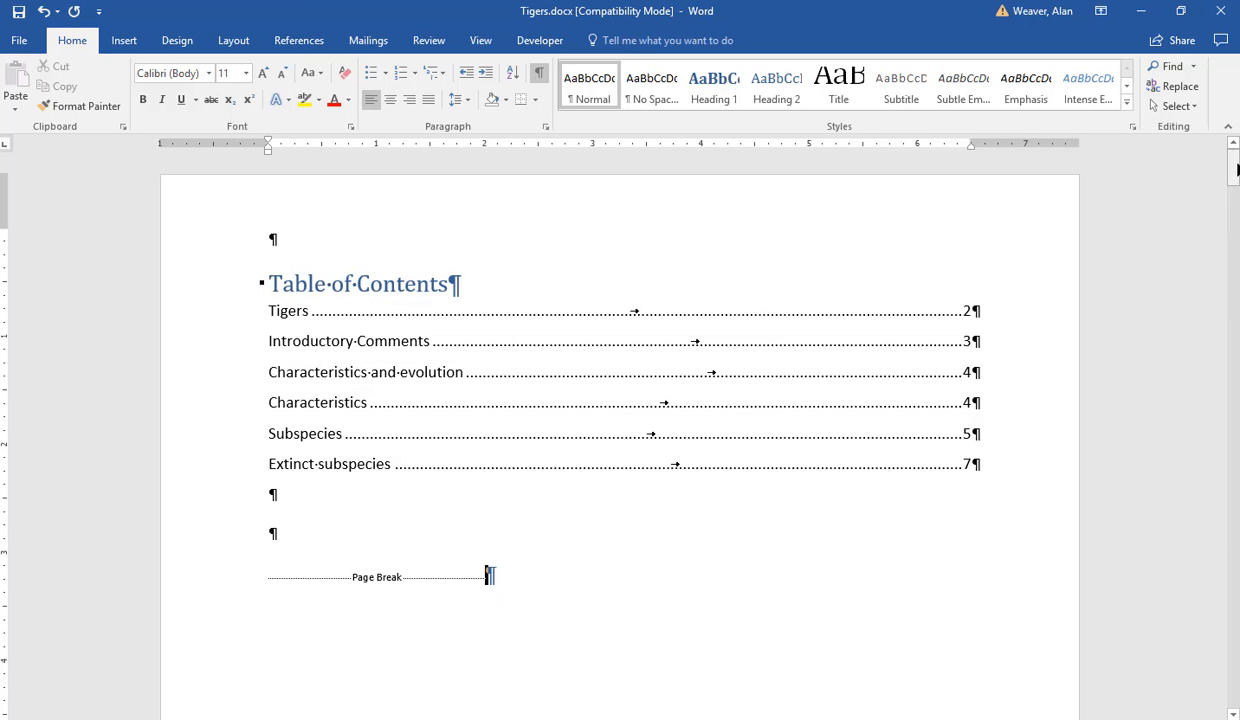
# Add a footer reading "Page" followed by a Plain Number page number at the current position, and return to the first page's body text
pyautogui.moveTo(1232, 168); pyautogui.dragTo(1232, 244)
pyautogui.doubleClick(588, 307)
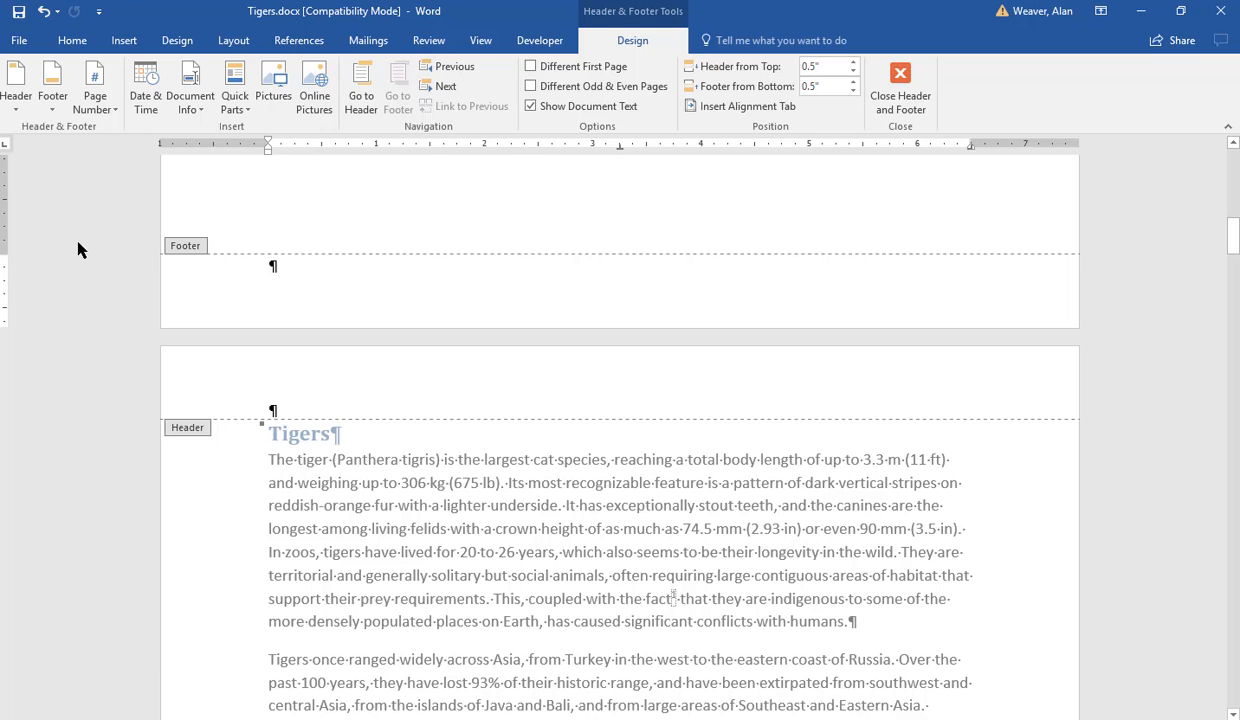
pyautogui.write('Page')
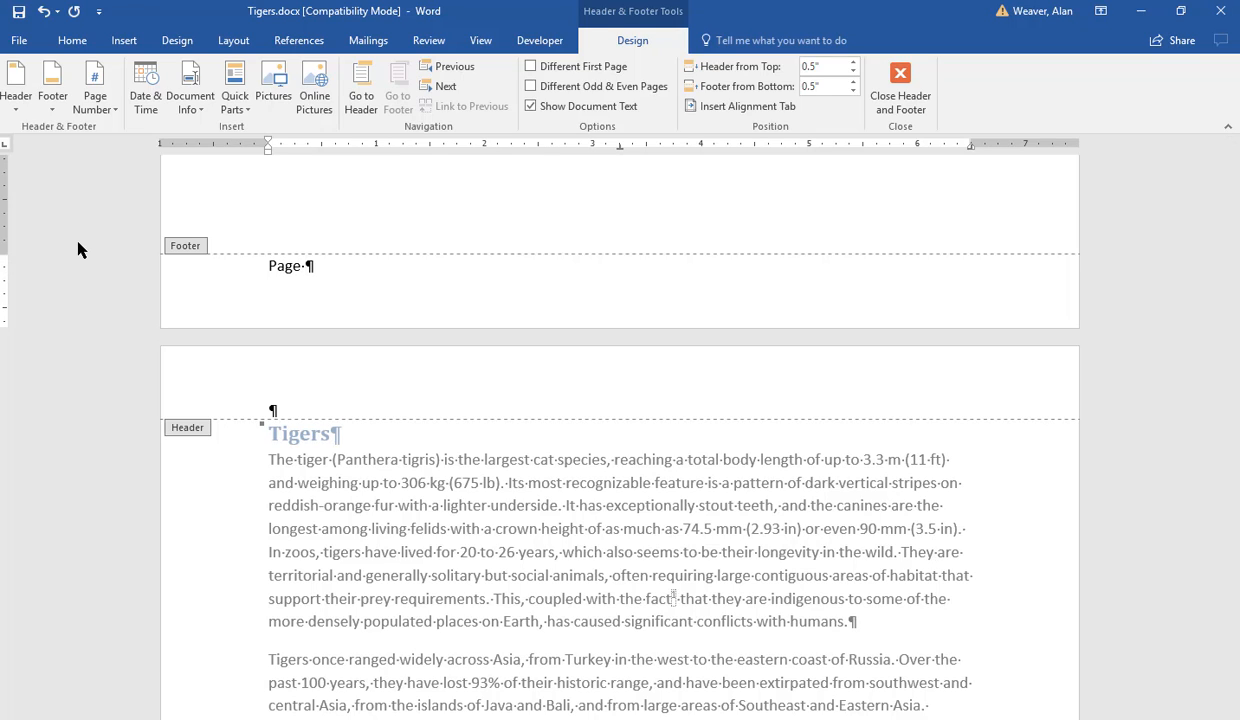
pyautogui.click(95, 100)
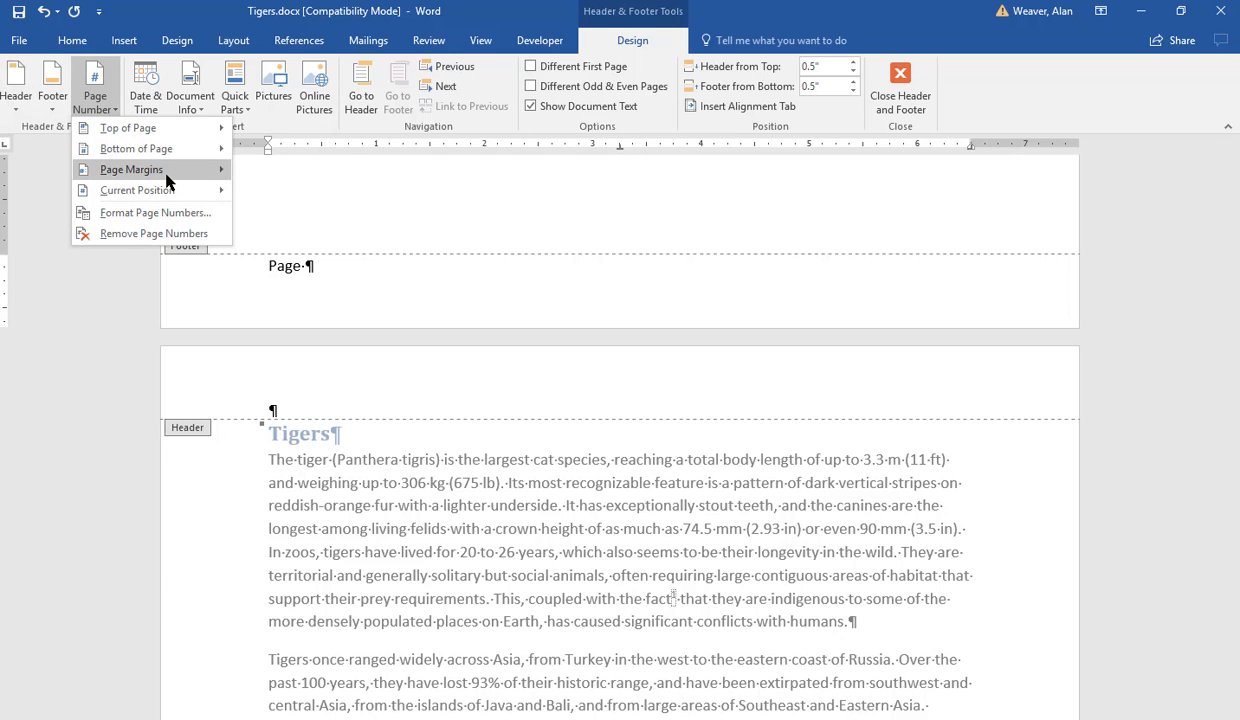
pyautogui.moveTo(166, 177)
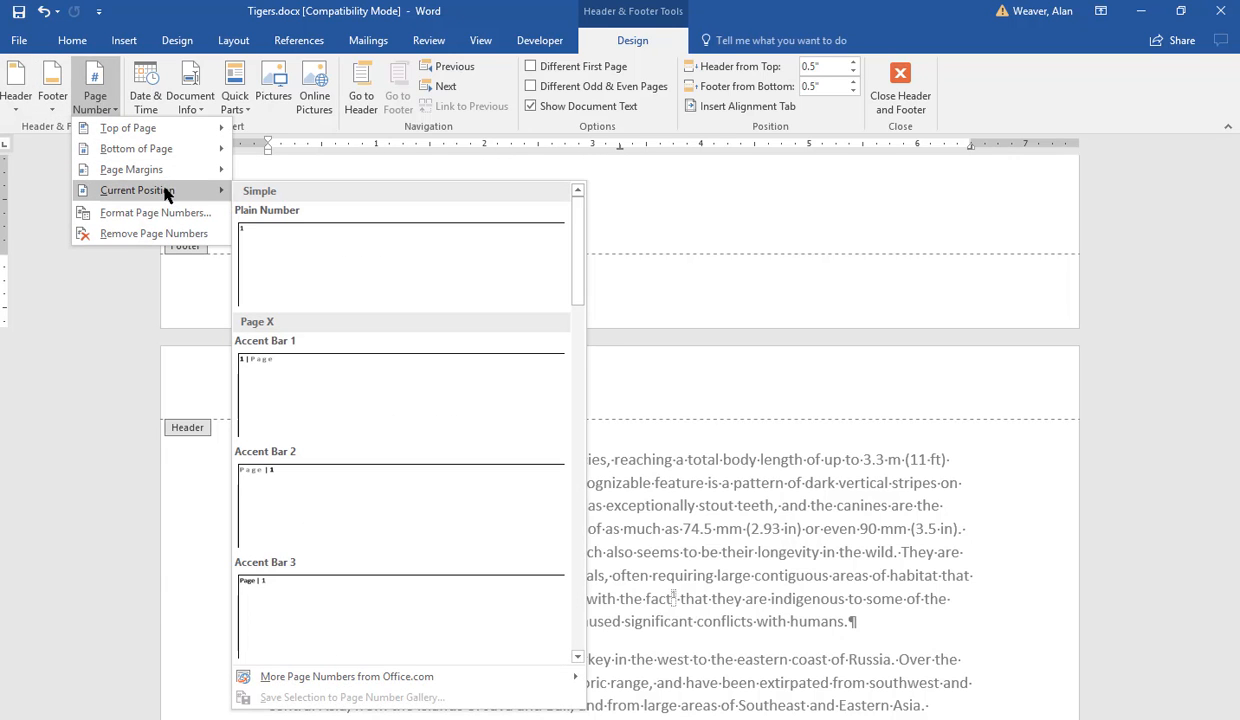
pyautogui.click(262, 229)
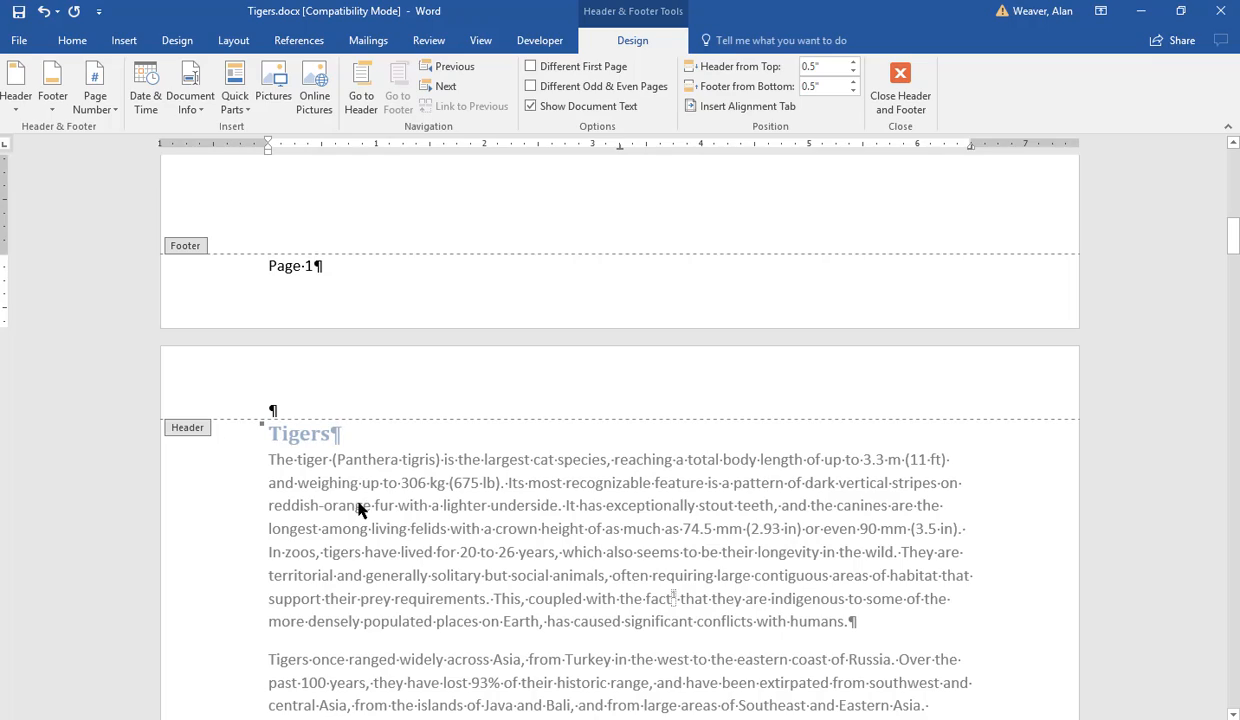
pyautogui.doubleClick(902, 491)
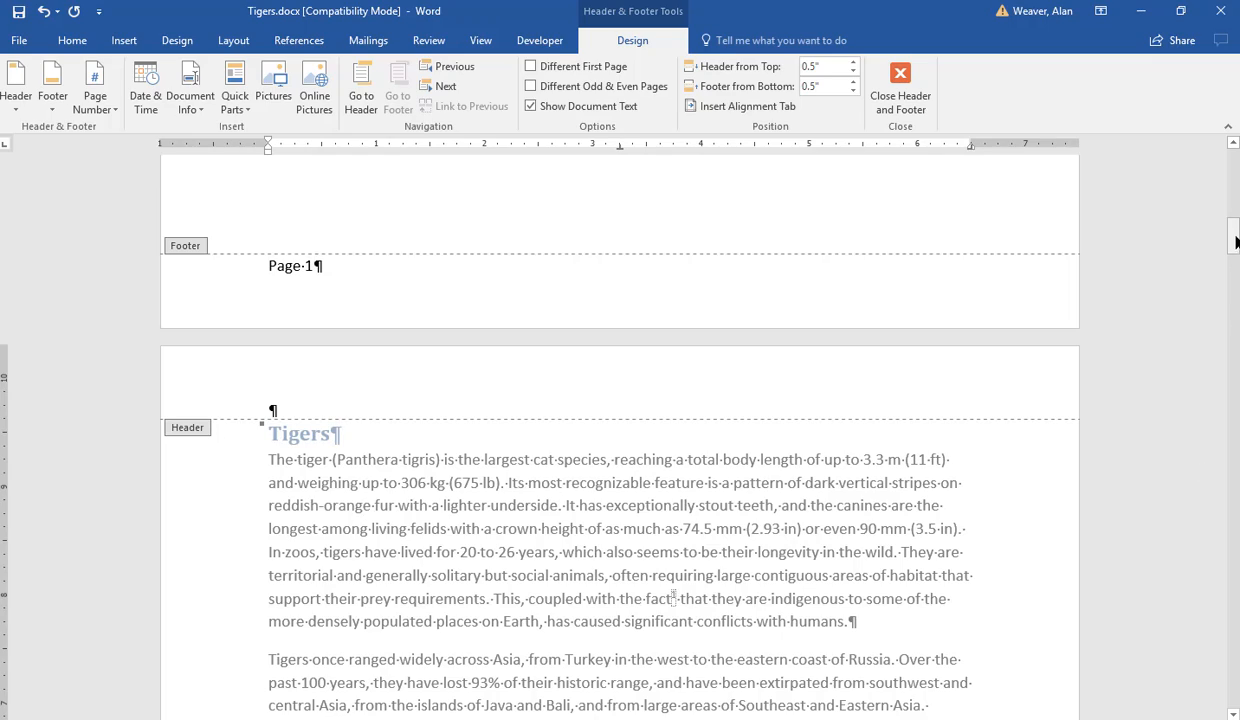
pyautogui.moveTo(1234, 236); pyautogui.dragTo(1232, 135)
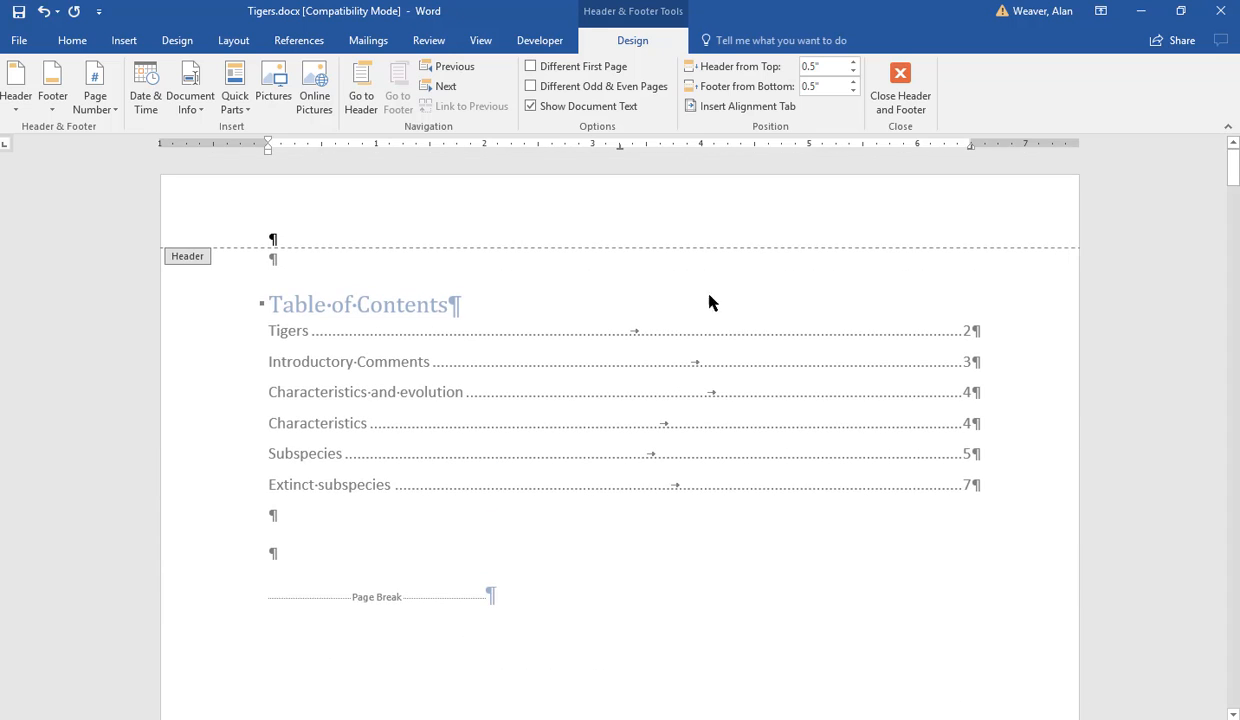
pyautogui.doubleClick(313, 300)
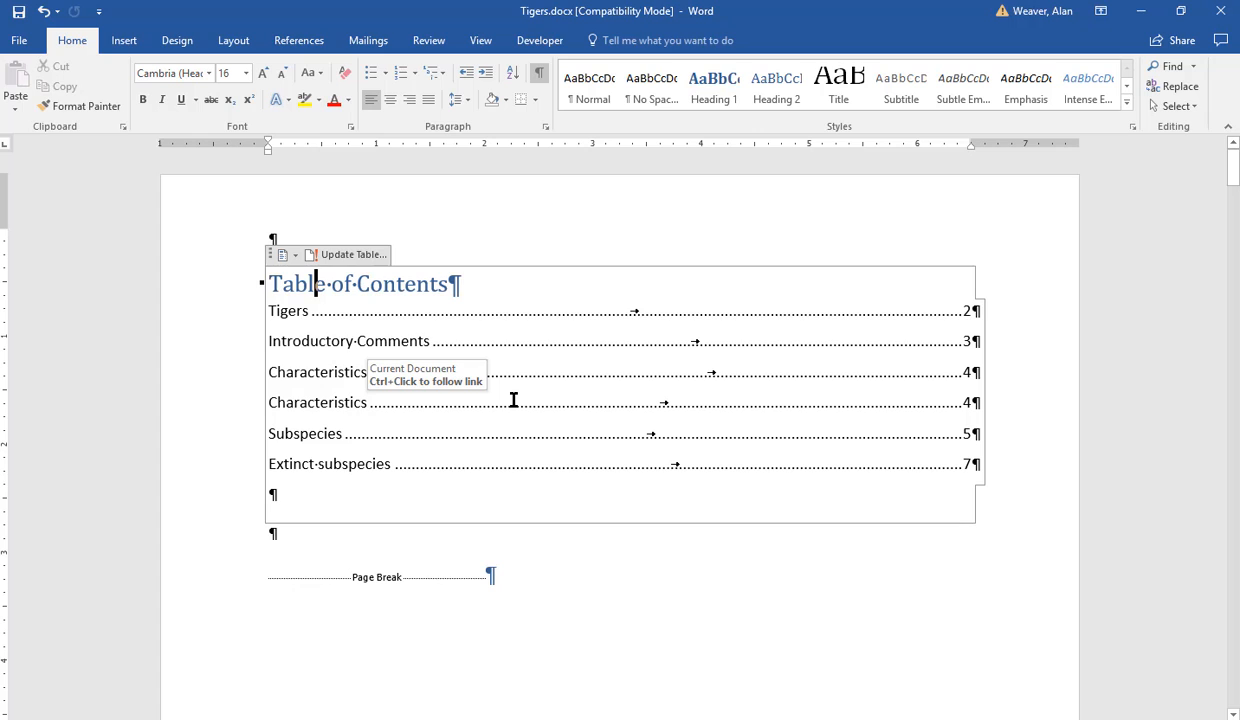
pyautogui.press('Home')
pyautogui.press('Return')
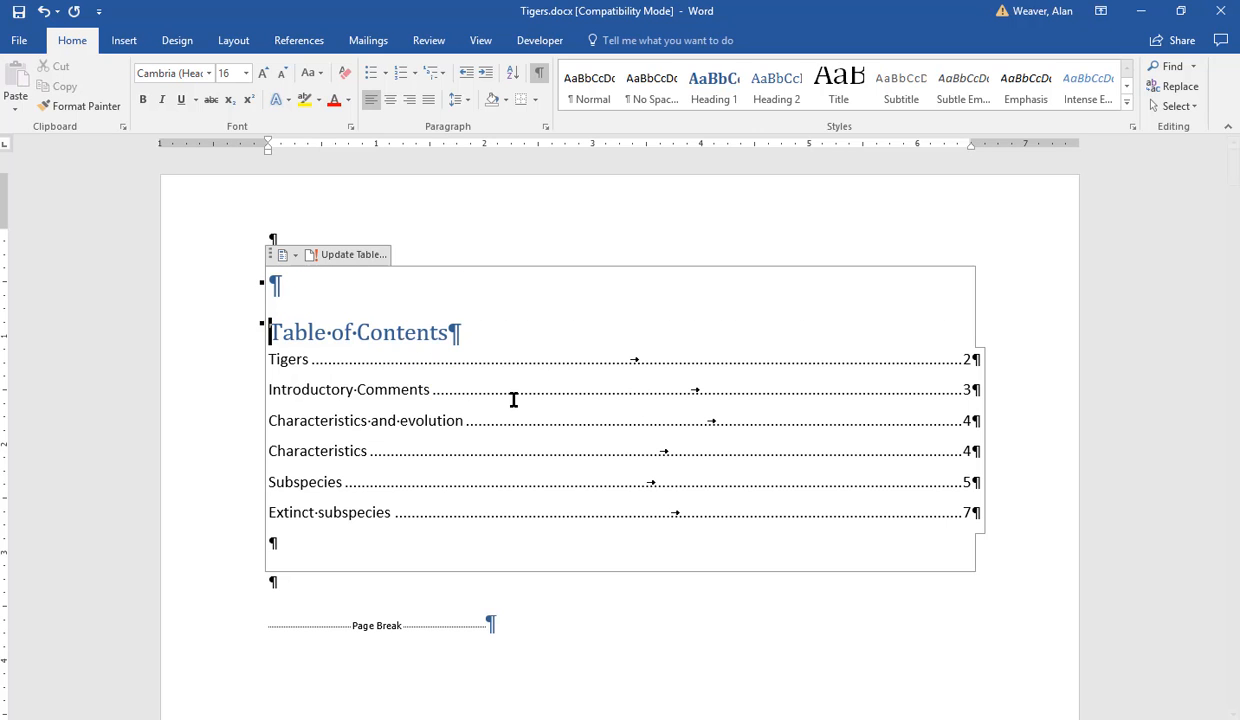
pyautogui.press('BackSpace')
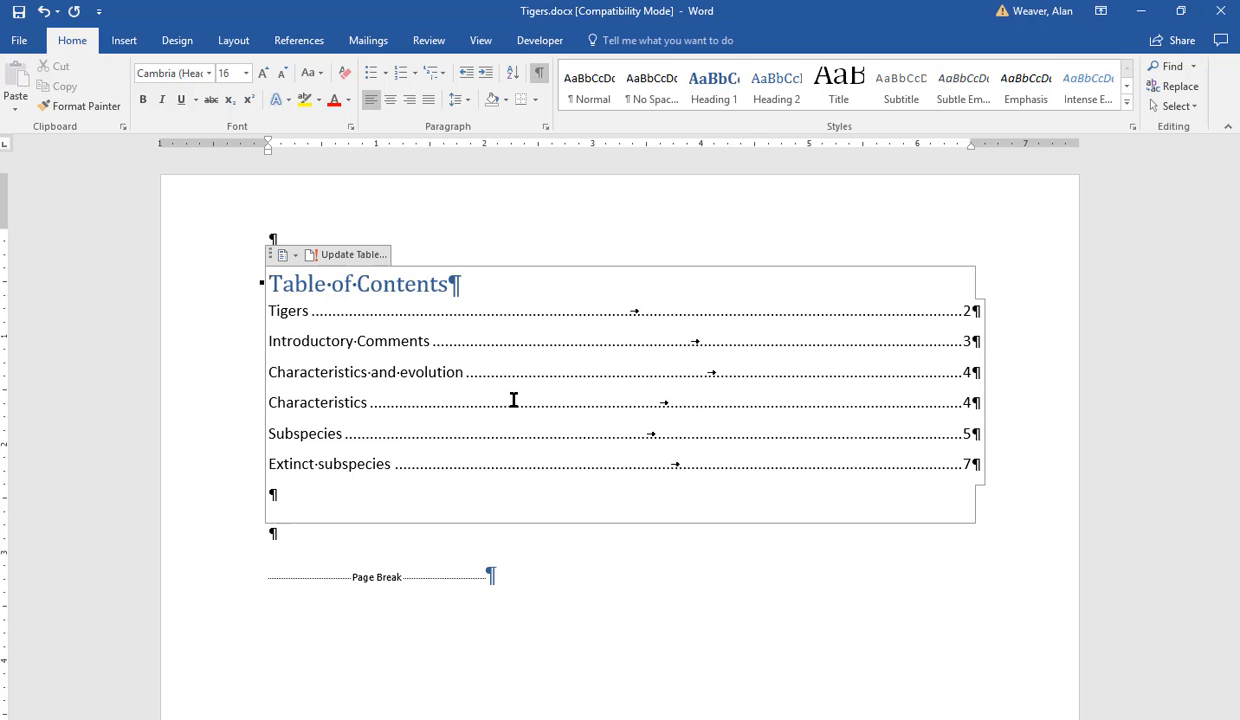
# Add two blank paragraphs above the table of contents at the start of the first page
pyautogui.press('Up')
pyautogui.press('Return')
pyautogui.press('Return')
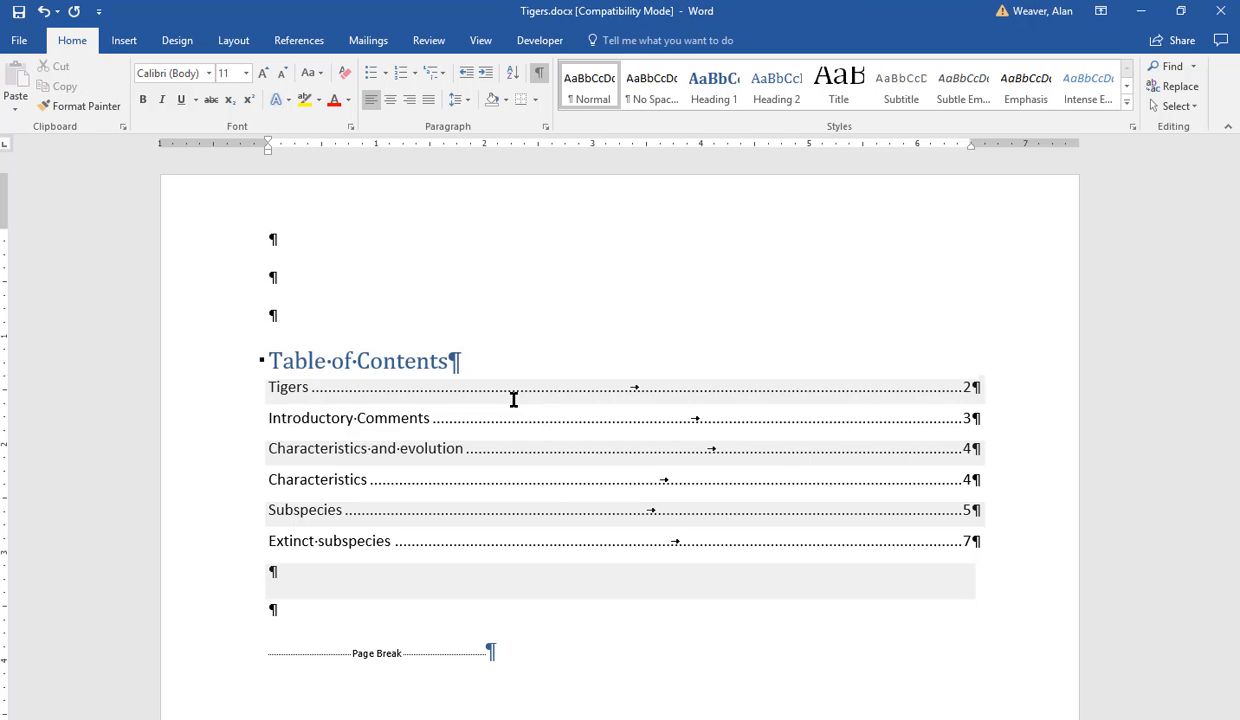
# Insert a WordArt title reading "All about Tigers" in the white-filled, red-outlined shadow style at the start of the first page
pyautogui.click(124, 40)
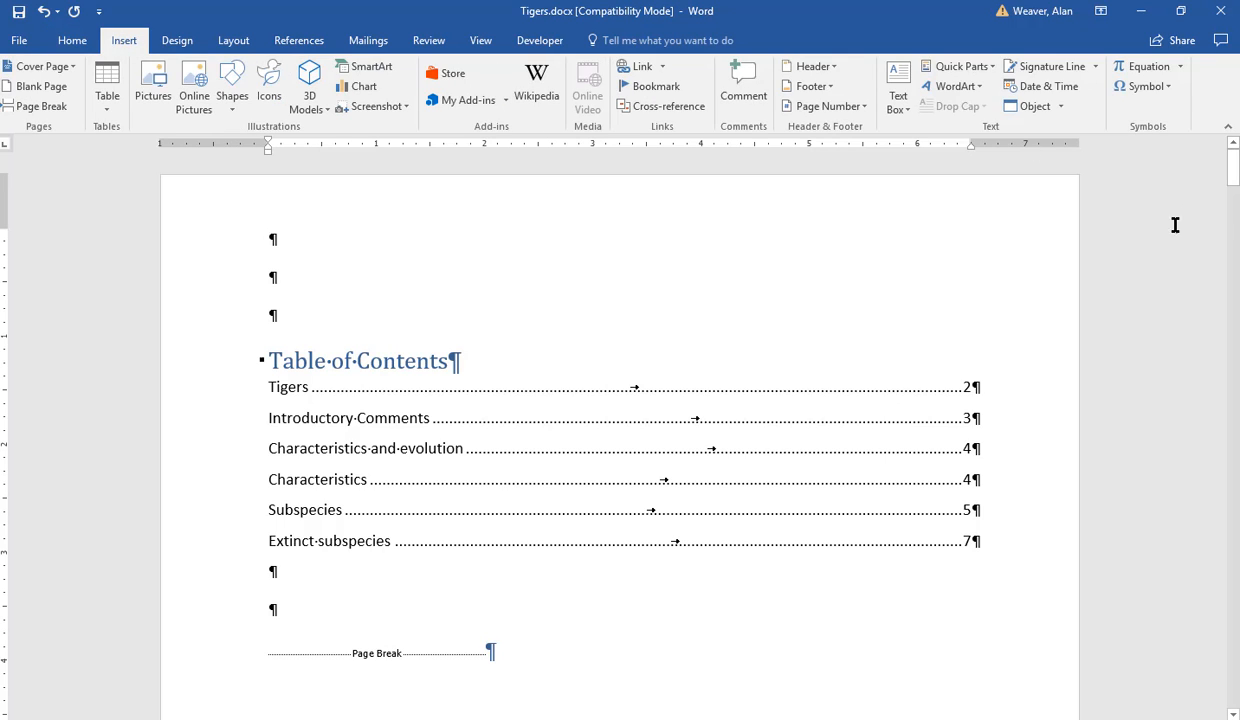
pyautogui.click(950, 86)
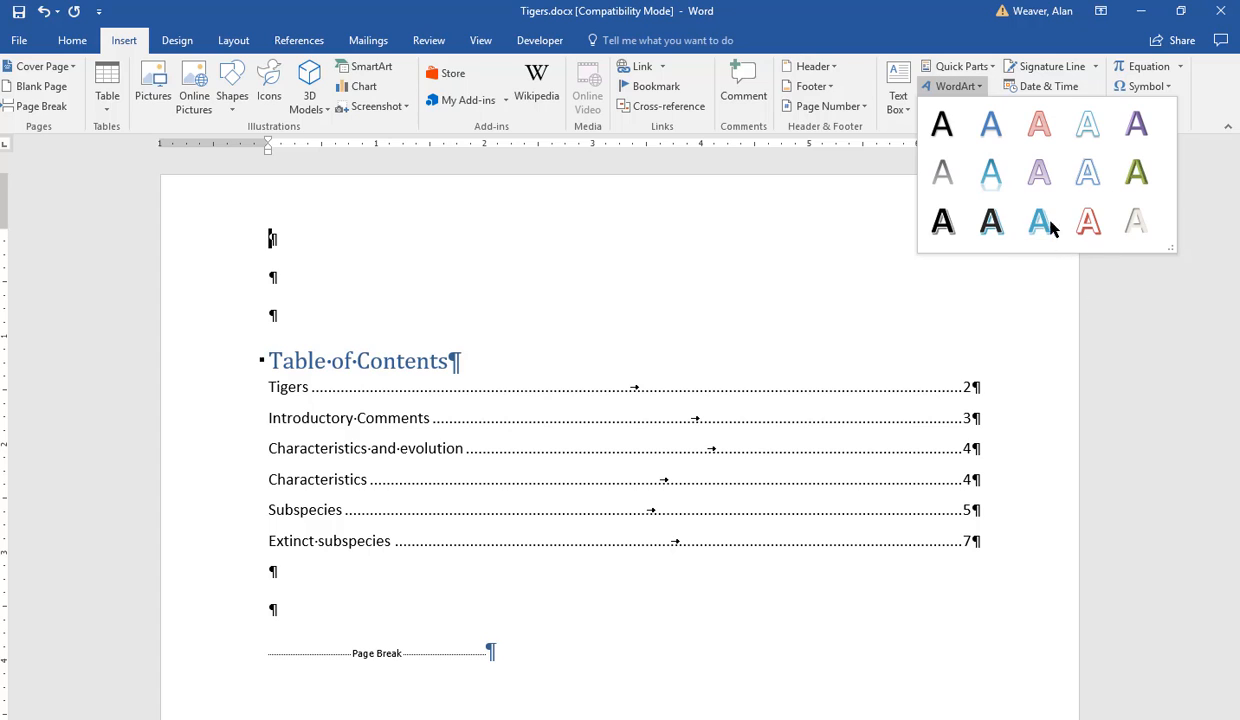
pyautogui.click(1090, 222)
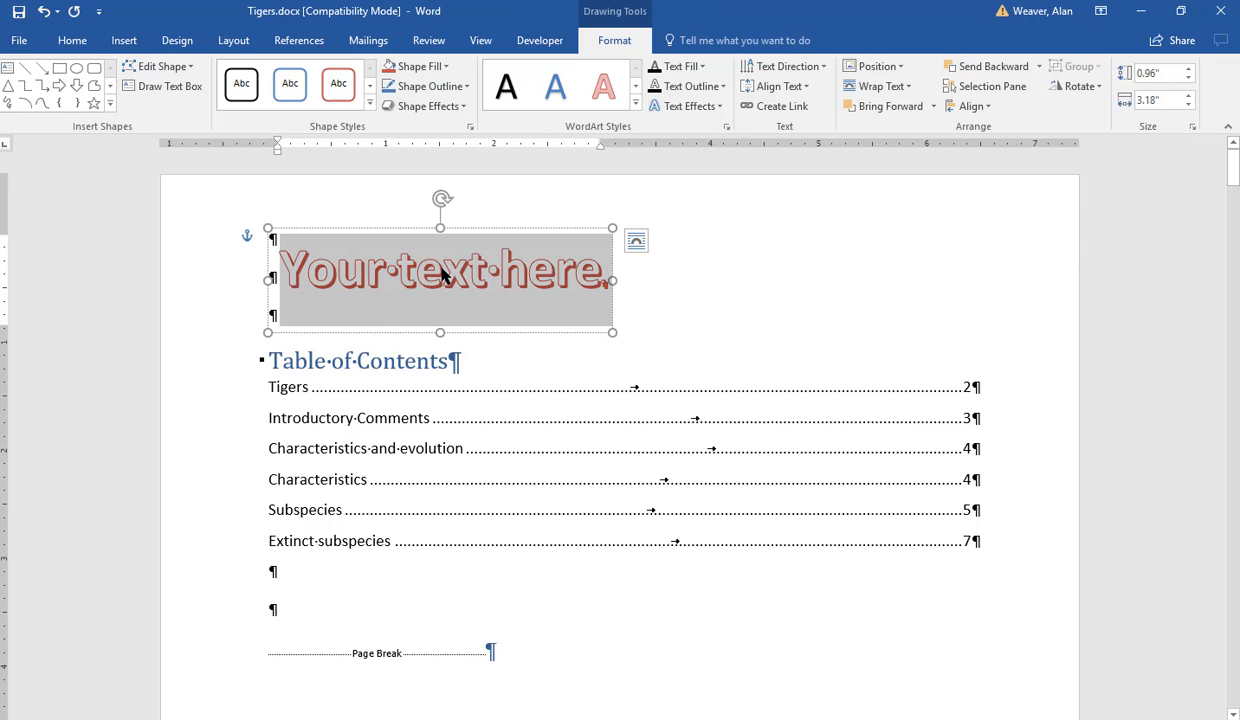
pyautogui.write('All abou')
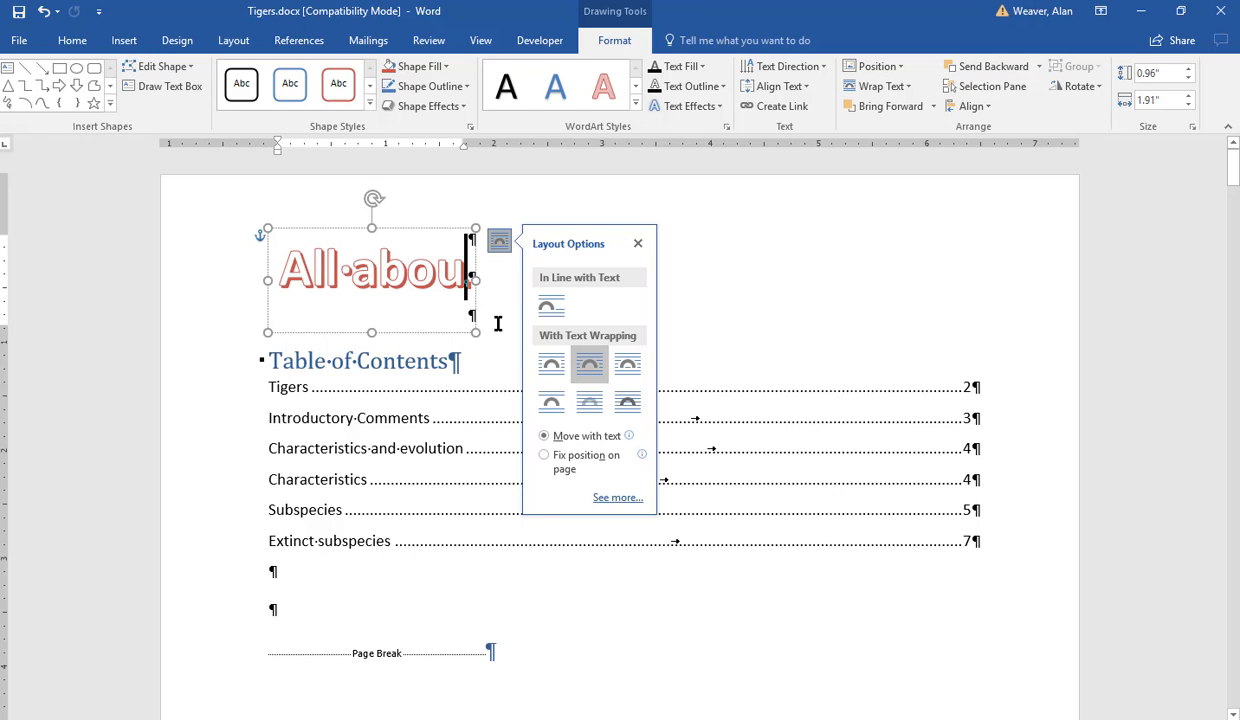
pyautogui.write('t Tig')
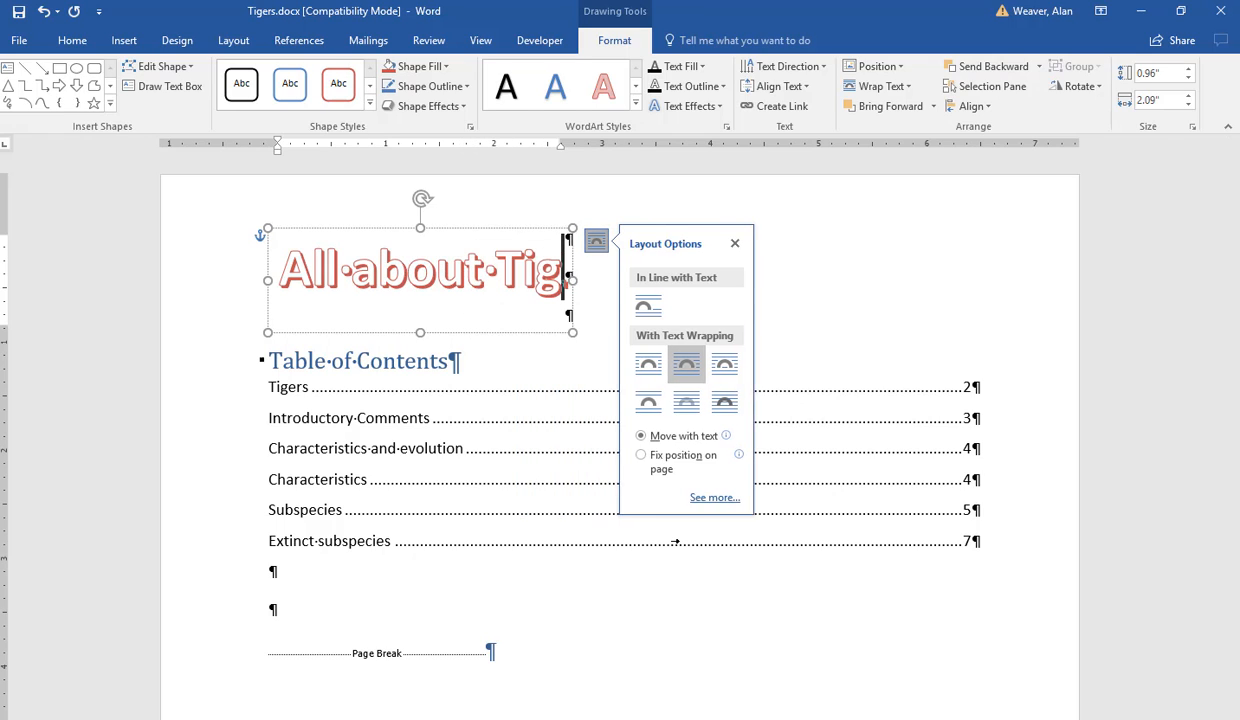
pyautogui.write('ers')
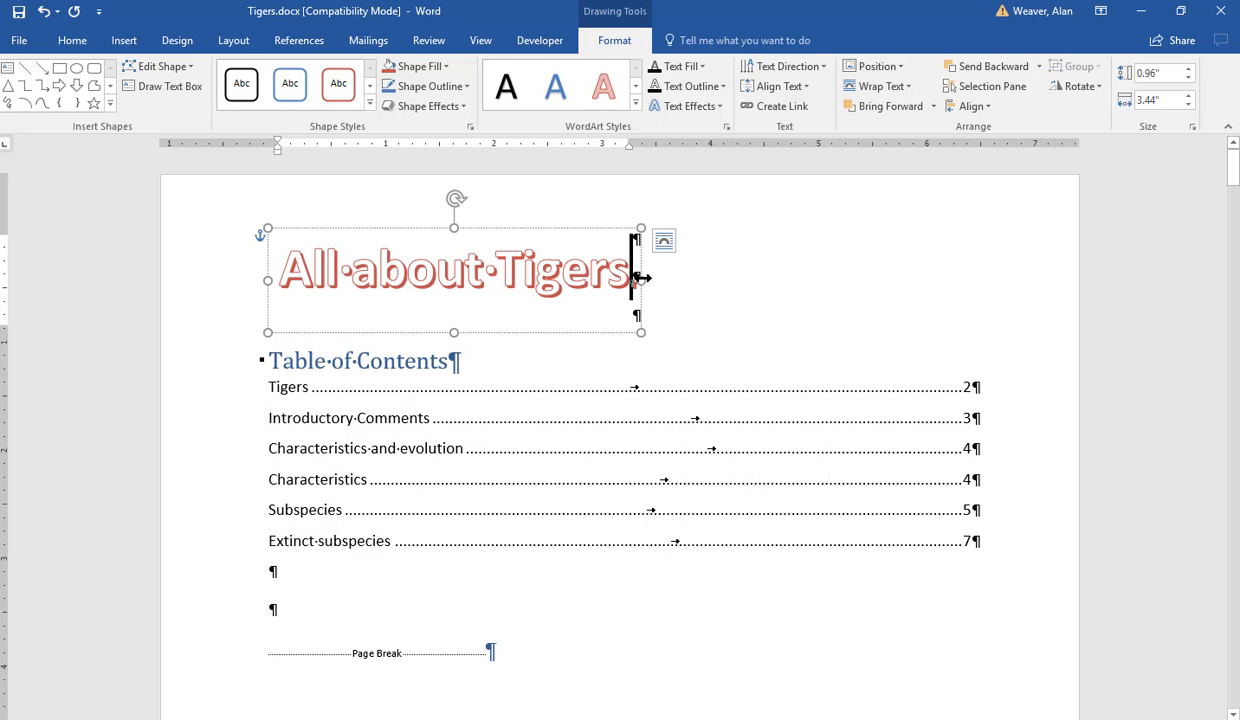
# Widen the "All about Tigers" WordArt to 6.5" between the margins and enlarge its text to 48 pt
pyautogui.moveTo(641, 279); pyautogui.dragTo(954, 310)
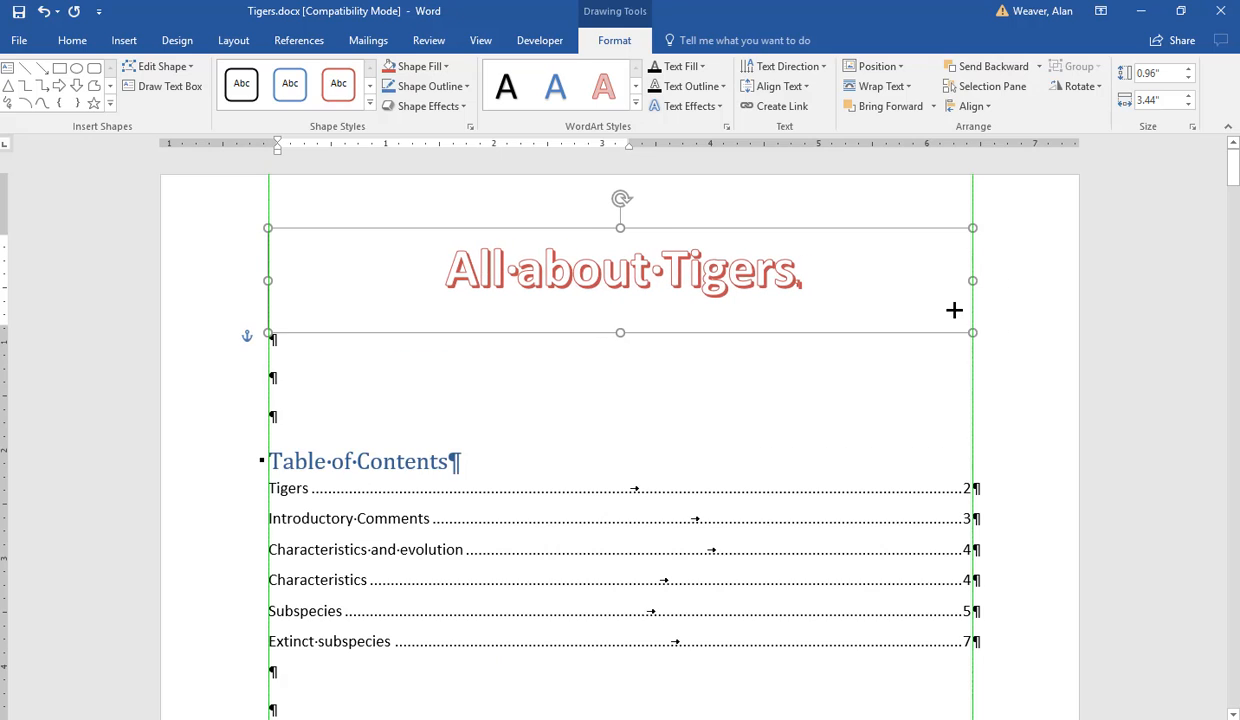
pyautogui.tripleClick(652, 272)
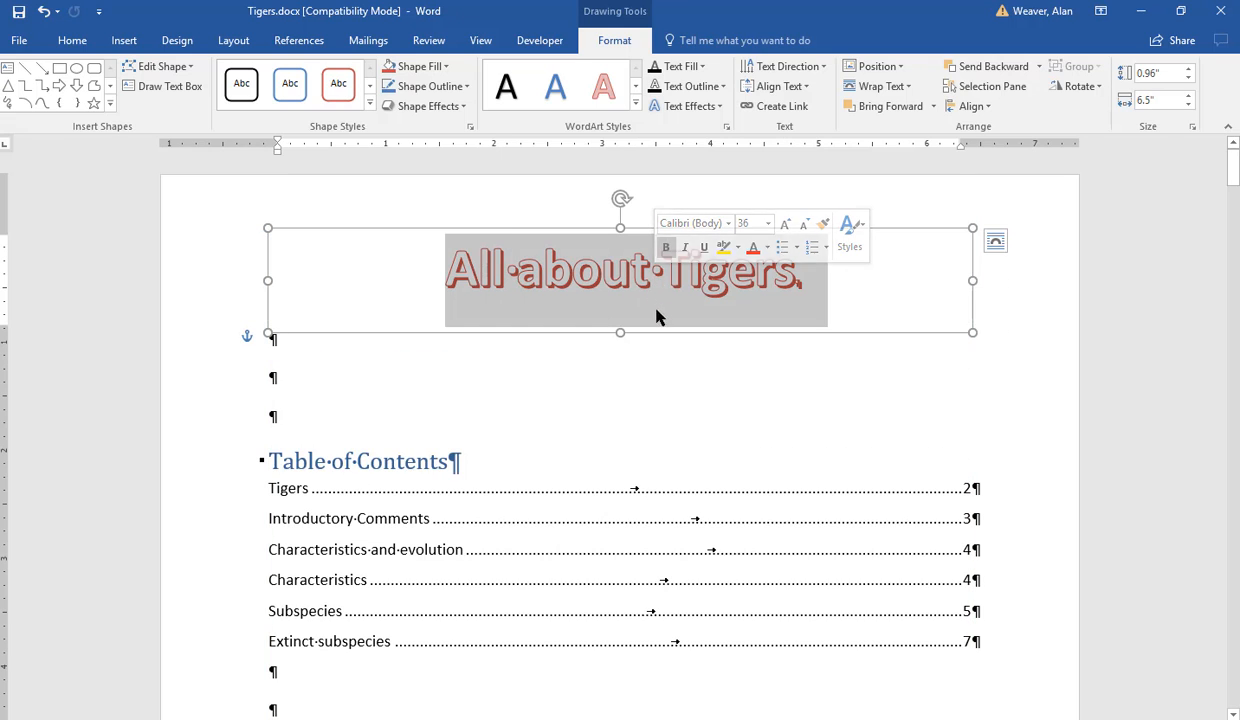
pyautogui.click(76, 42)
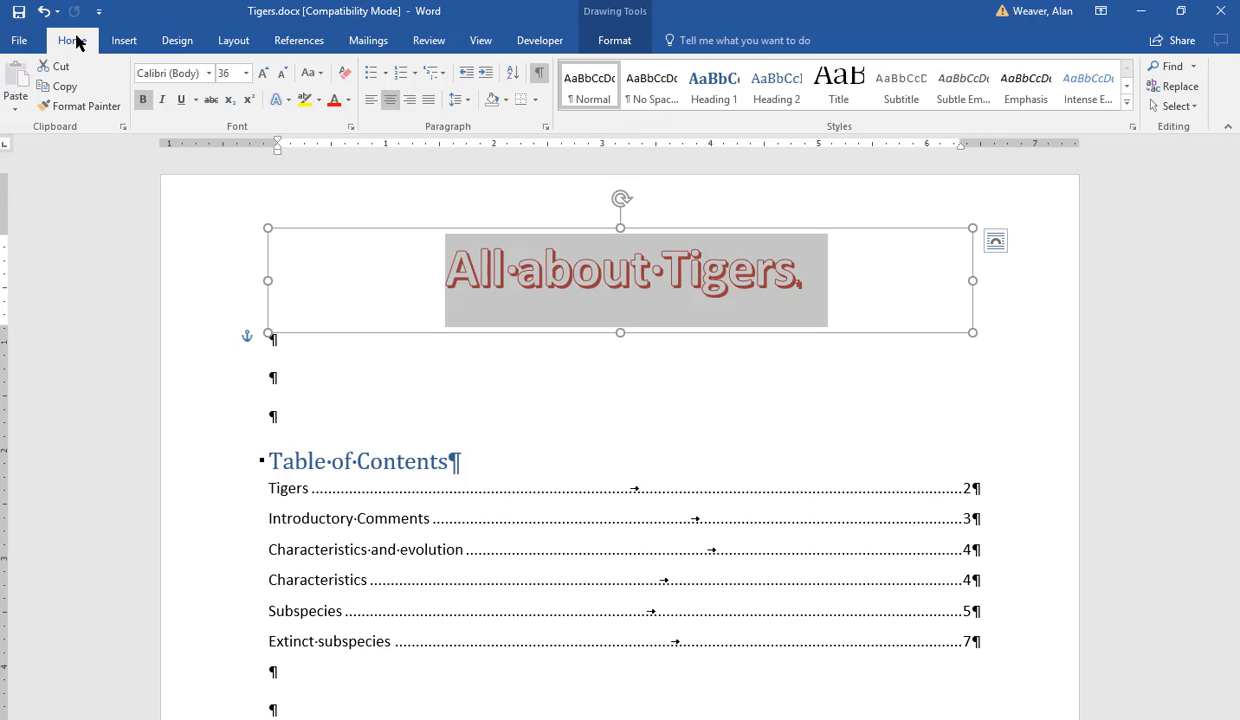
pyautogui.click(264, 74)
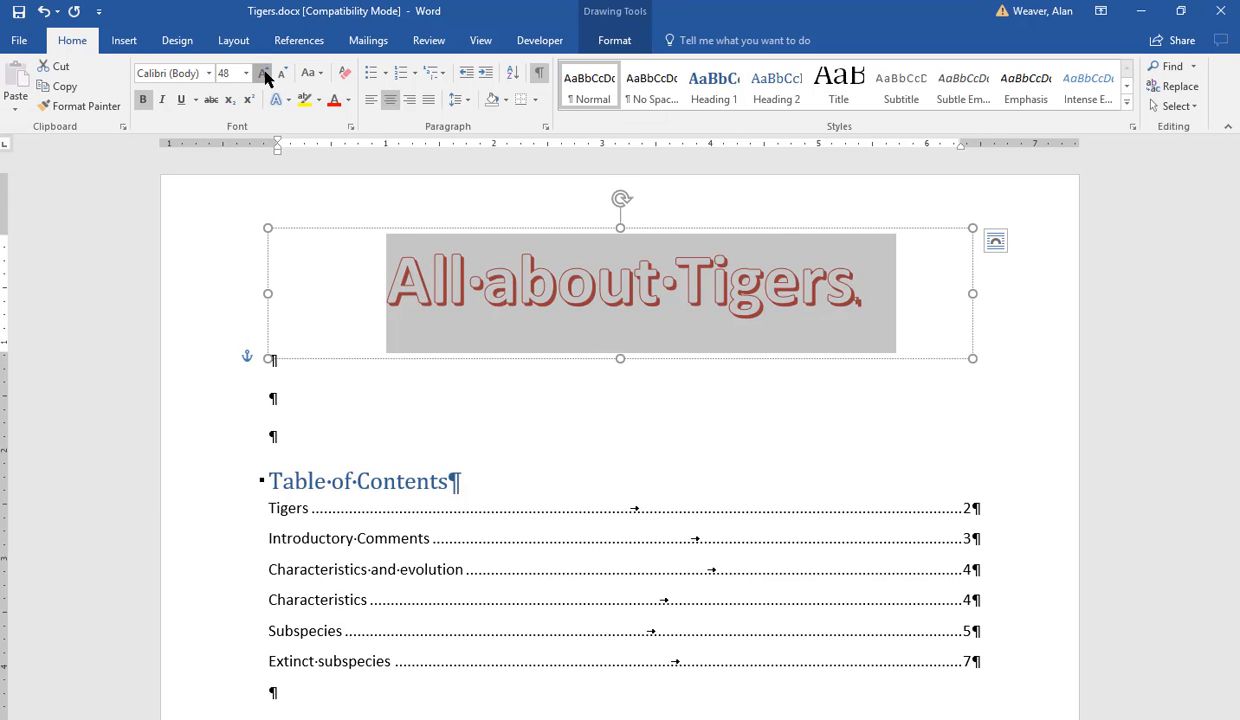
# Set the "All about Tigers" WordArt text size to 60 pt so the title stays on one line
pyautogui.click(264, 74)
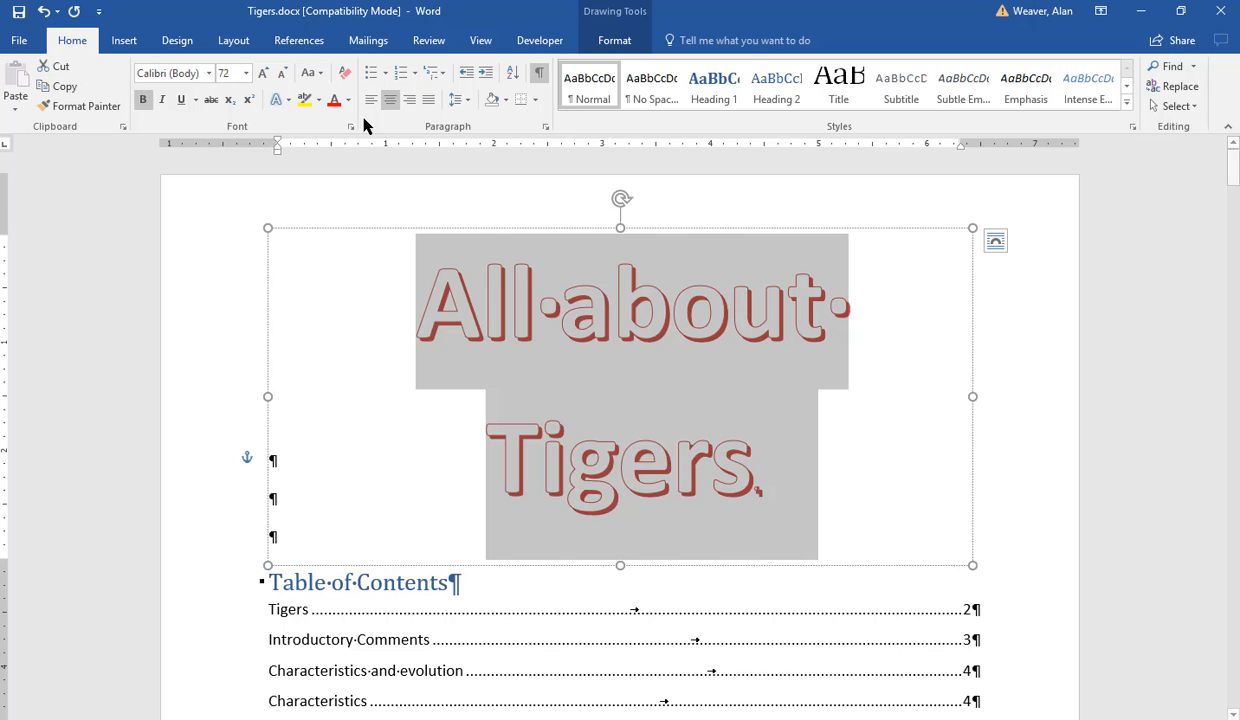
pyautogui.click(285, 75)
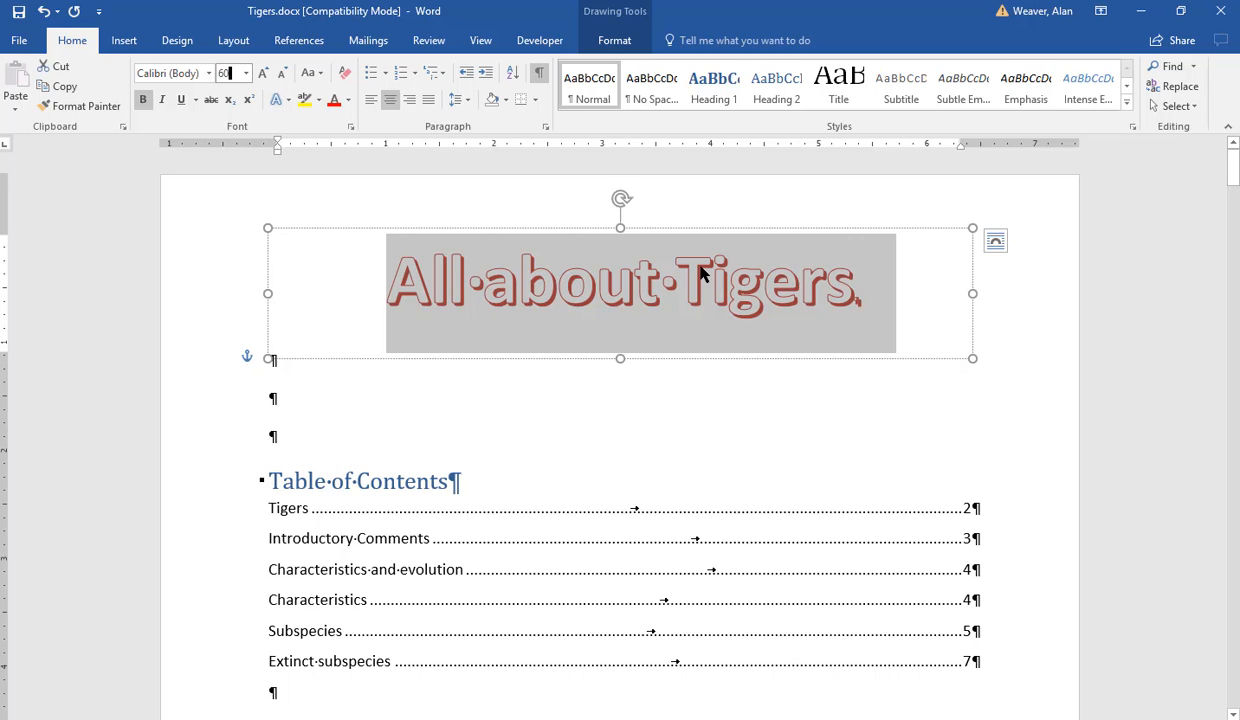
pyautogui.press('Return')
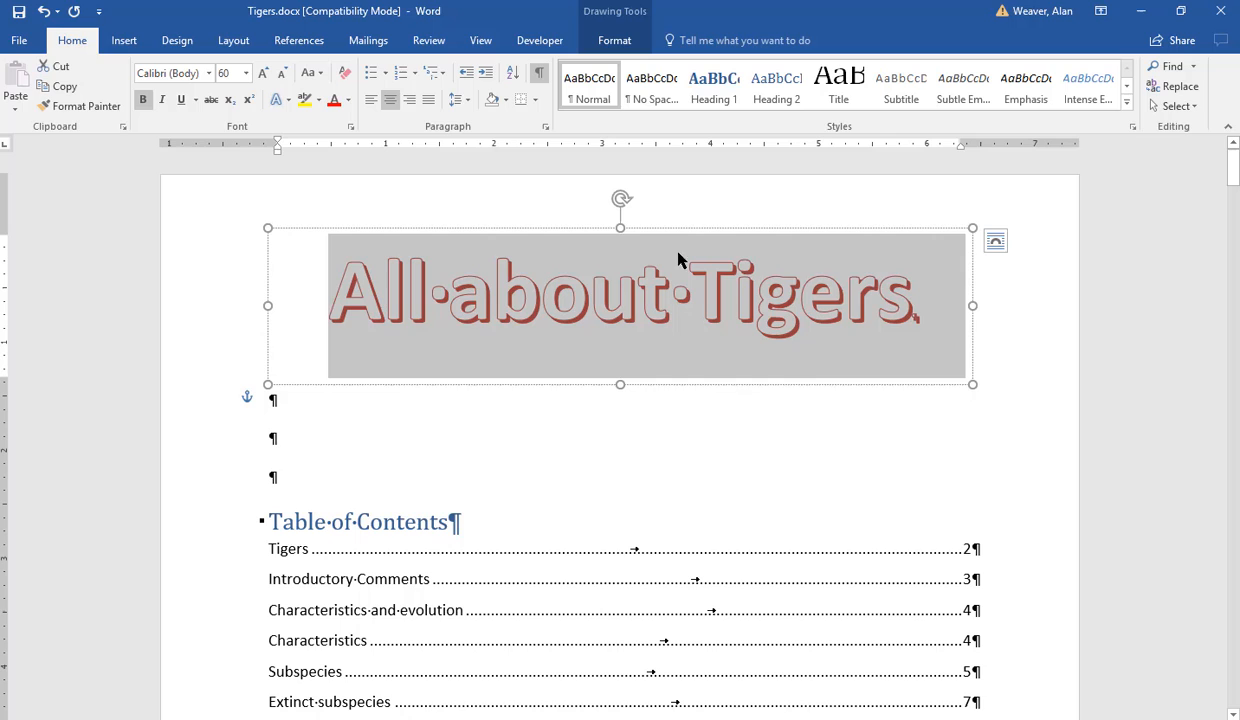
# Apply the light orange gradient shape style to the WordArt box, and change its fill to the lightest red theme color
pyautogui.click(833, 386)
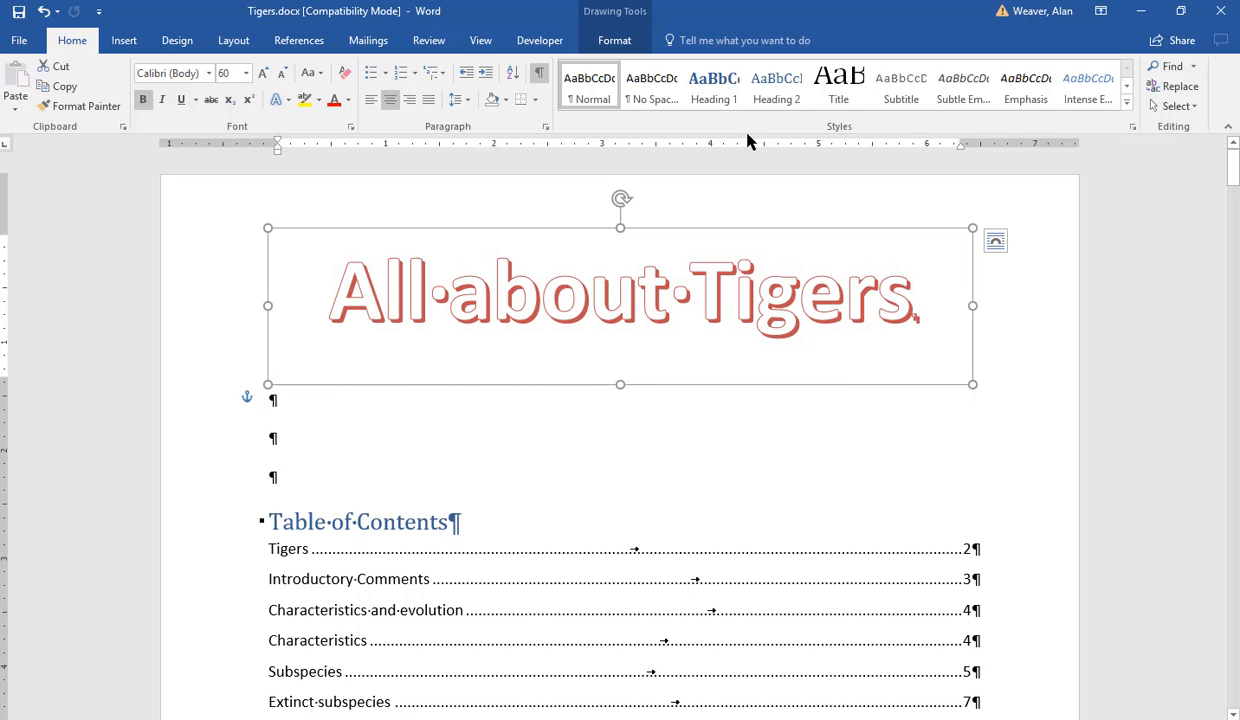
pyautogui.click(607, 42)
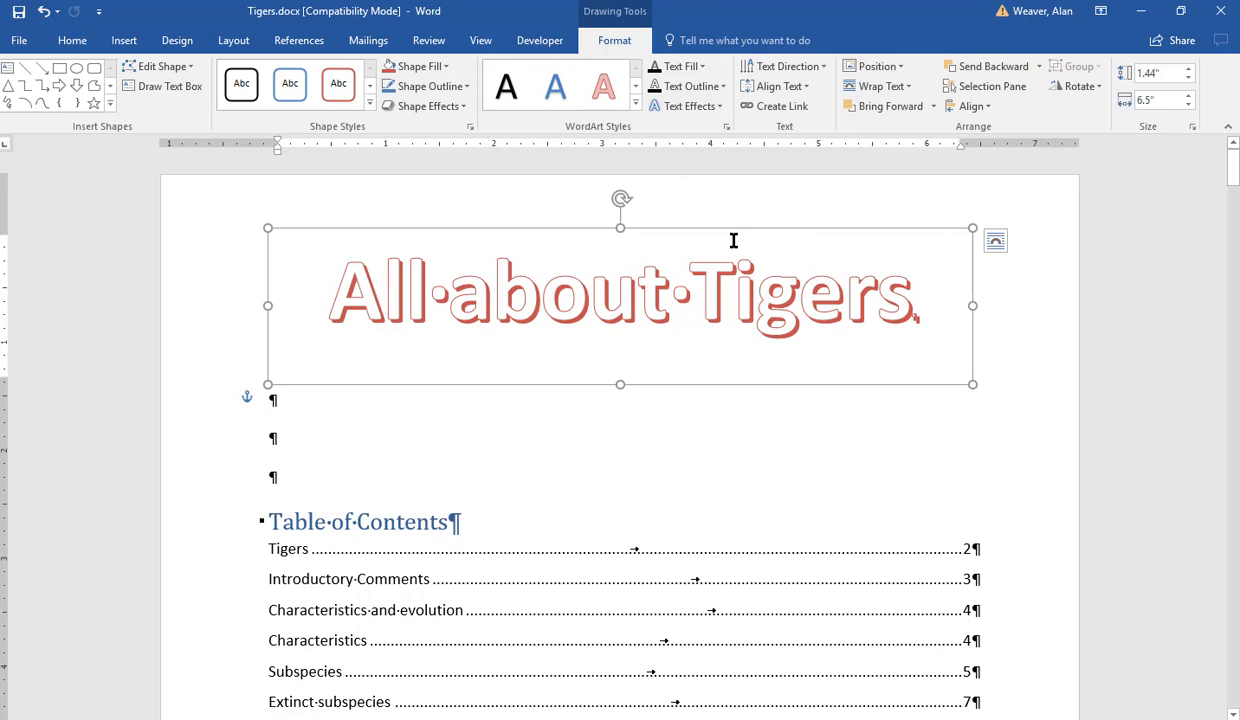
pyautogui.click(635, 104)
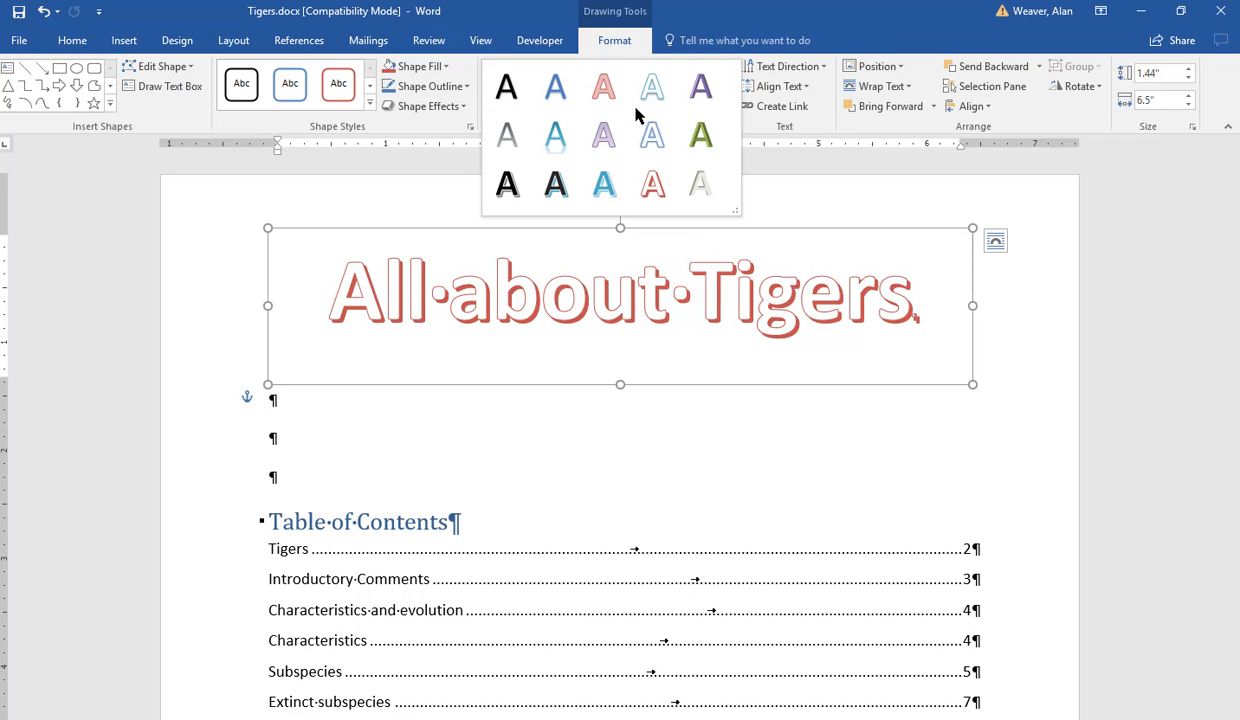
pyautogui.click(369, 106)
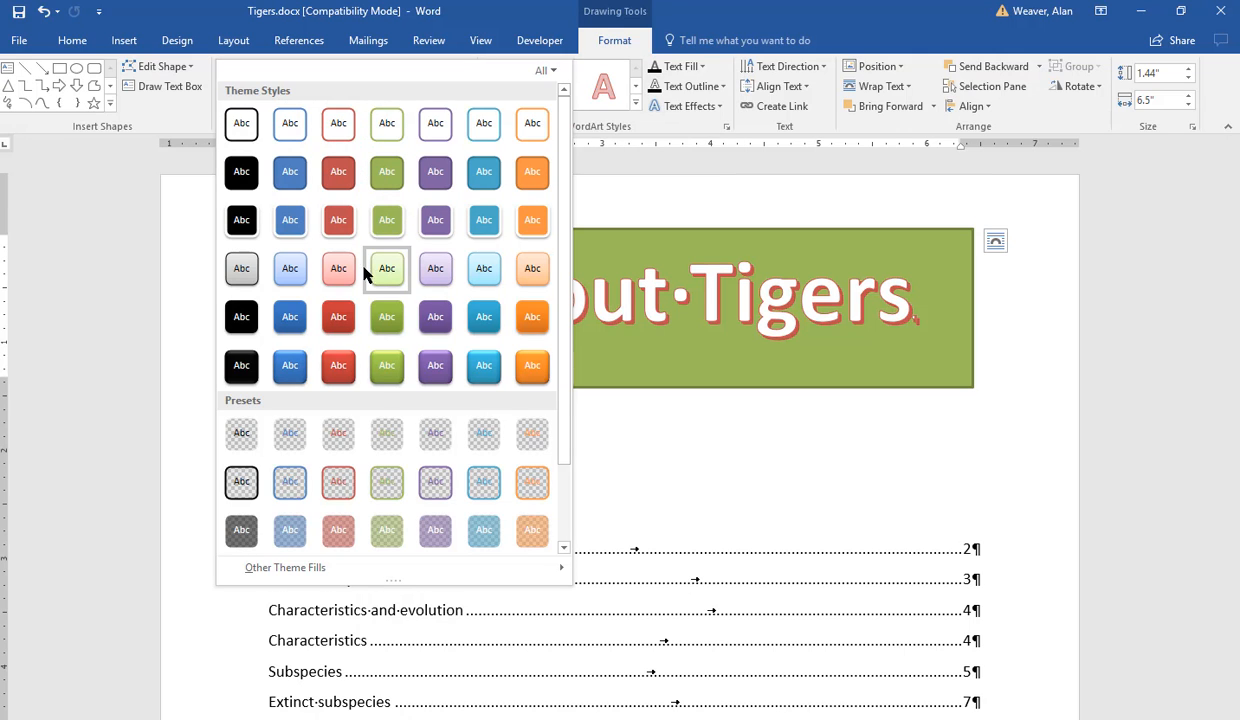
pyautogui.click(530, 272)
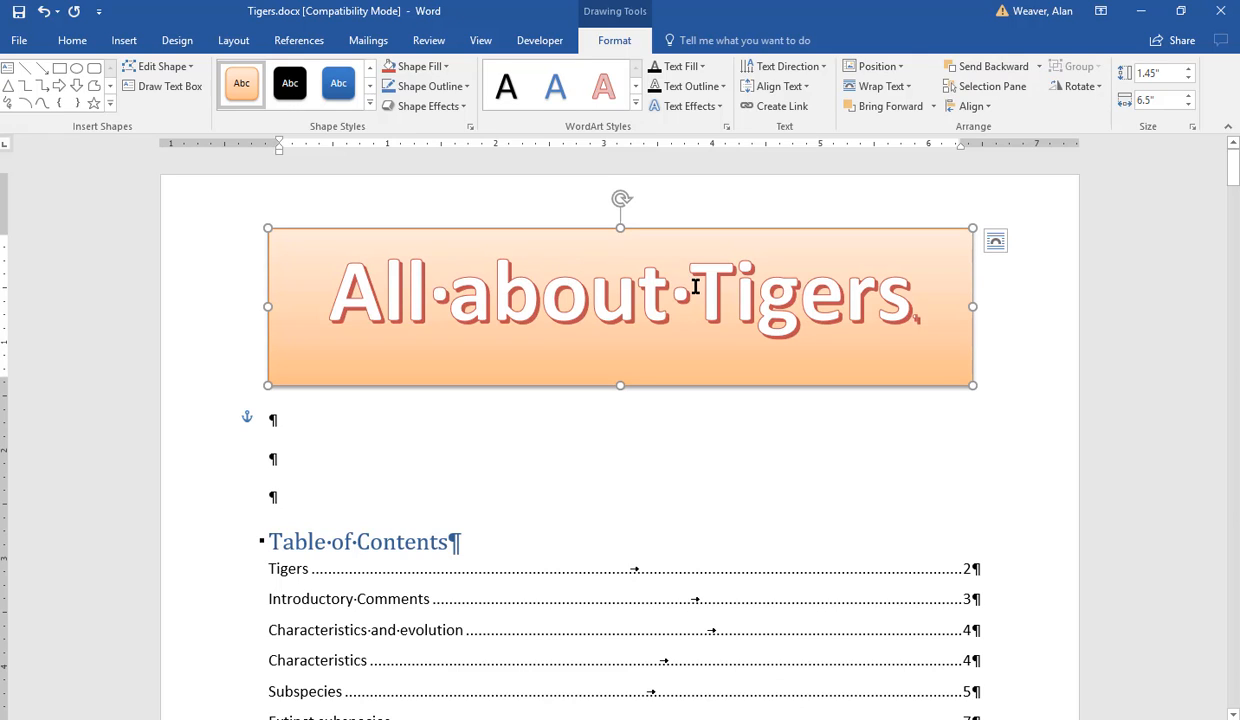
pyautogui.click(415, 66)
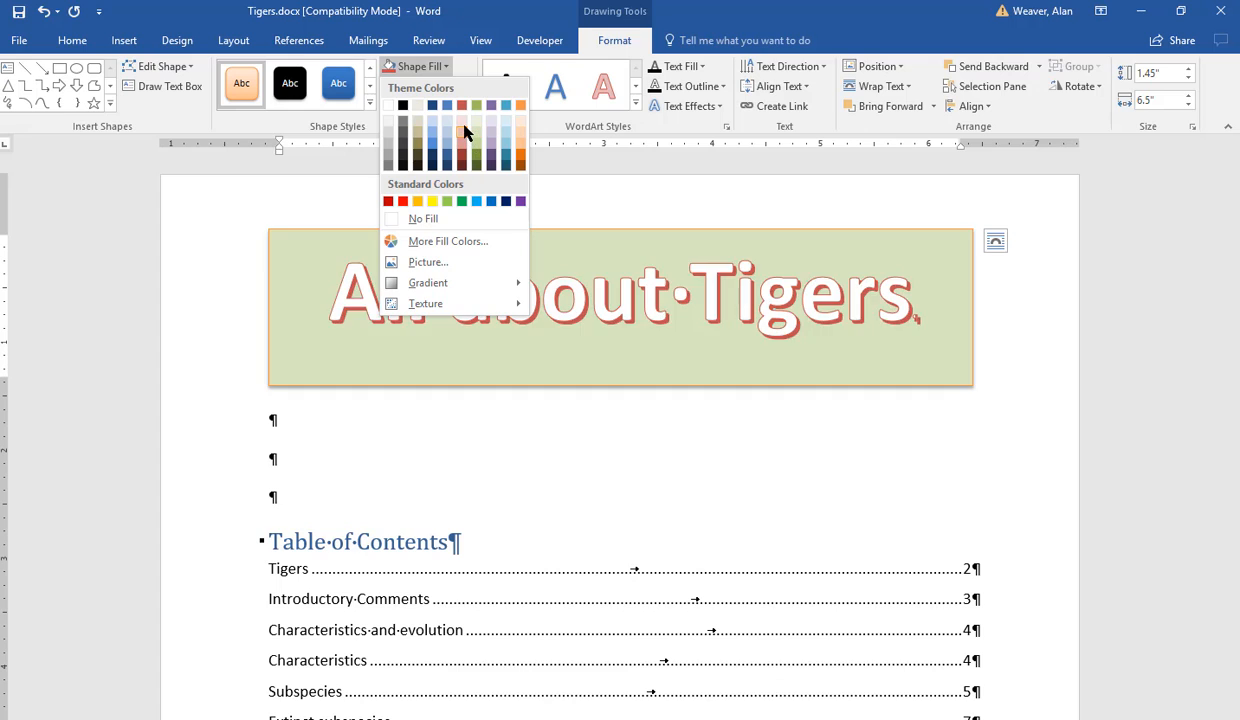
pyautogui.click(464, 131)
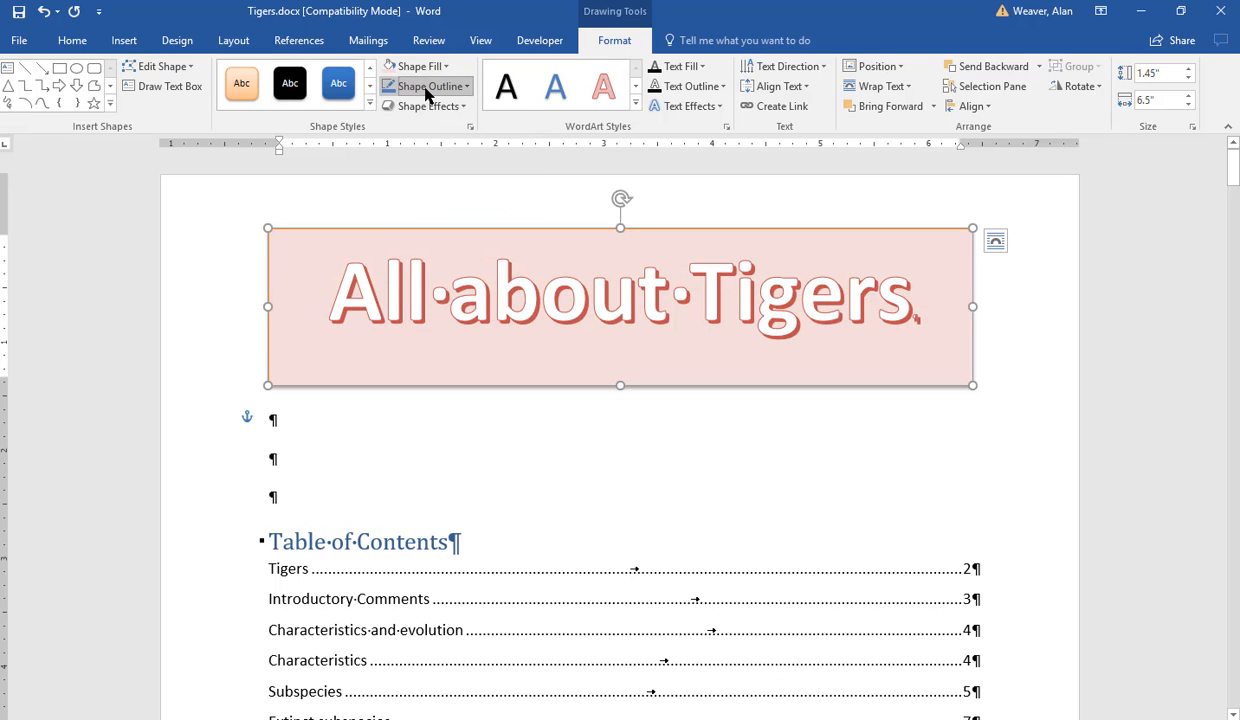
# Give the WordArt box a black outline with a weight of 3 pt
pyautogui.click(429, 86)
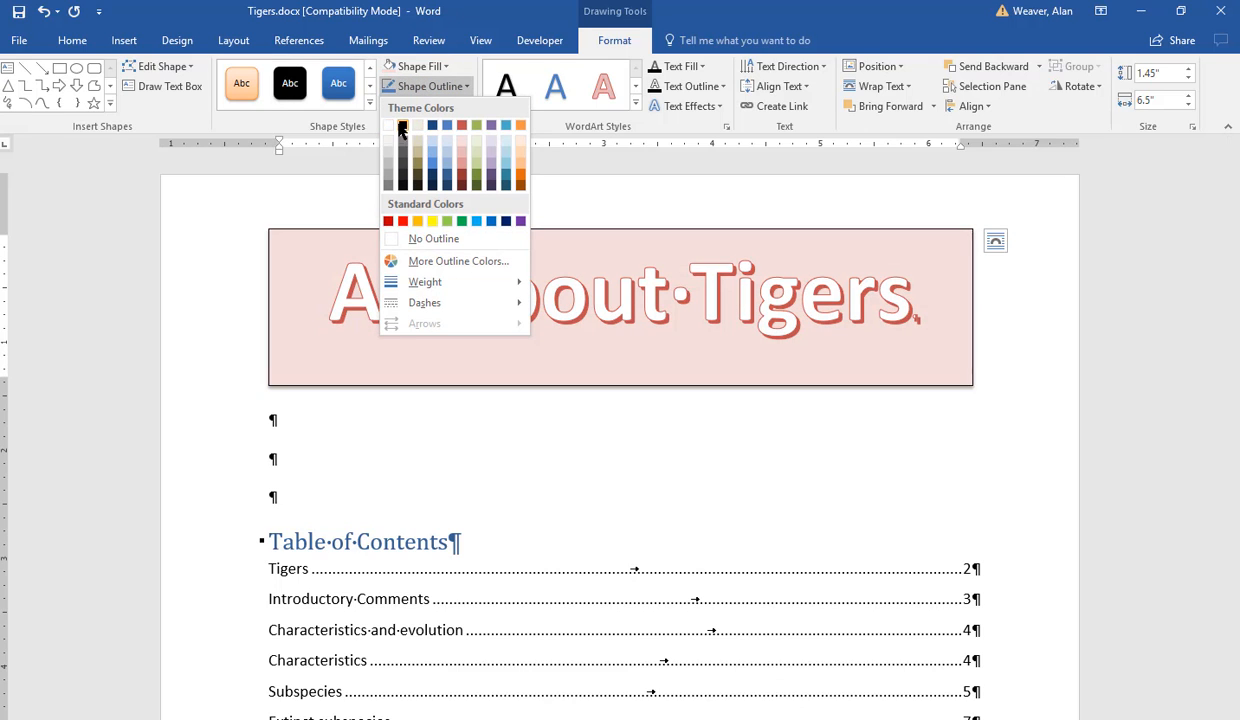
pyautogui.click(402, 125)
pyautogui.click(404, 86)
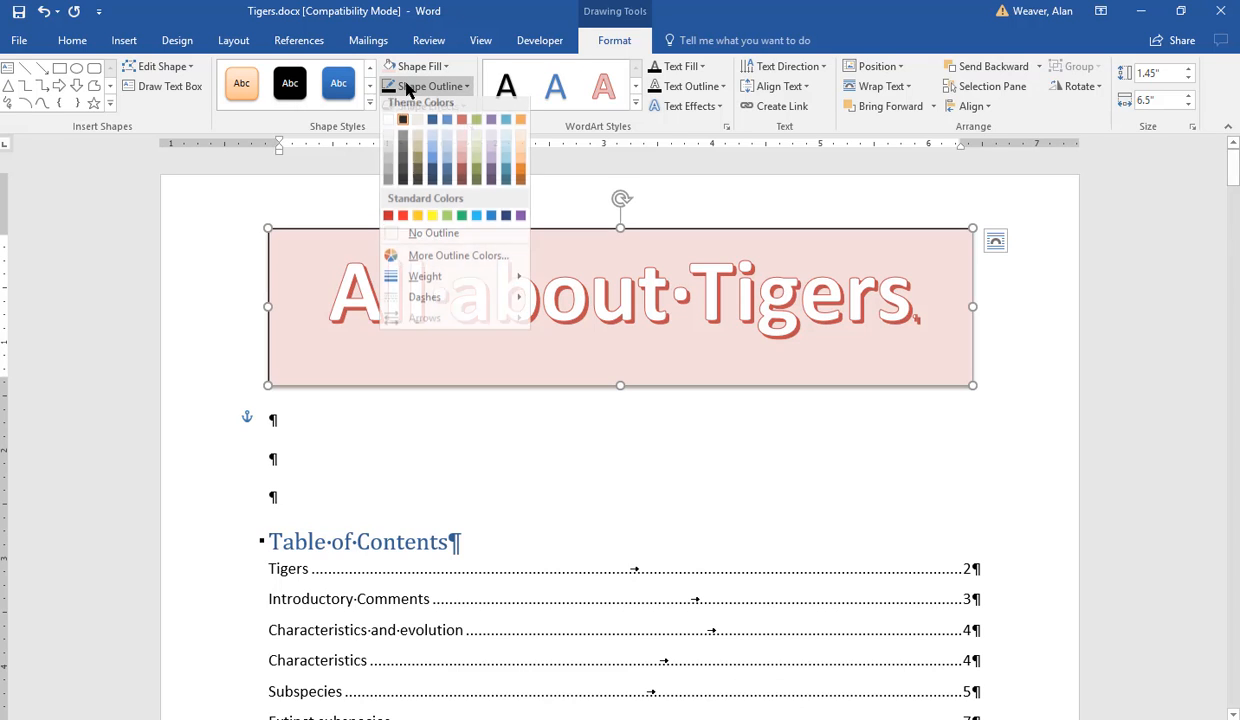
pyautogui.moveTo(442, 287)
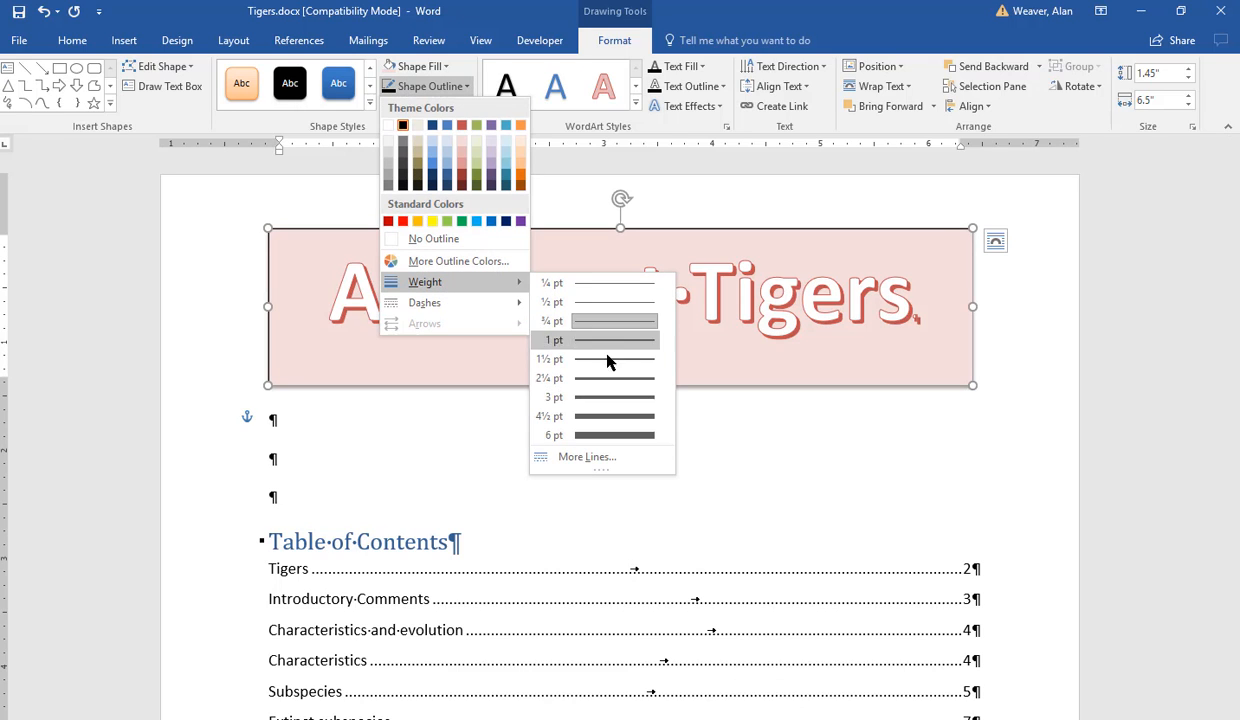
pyautogui.click(612, 403)
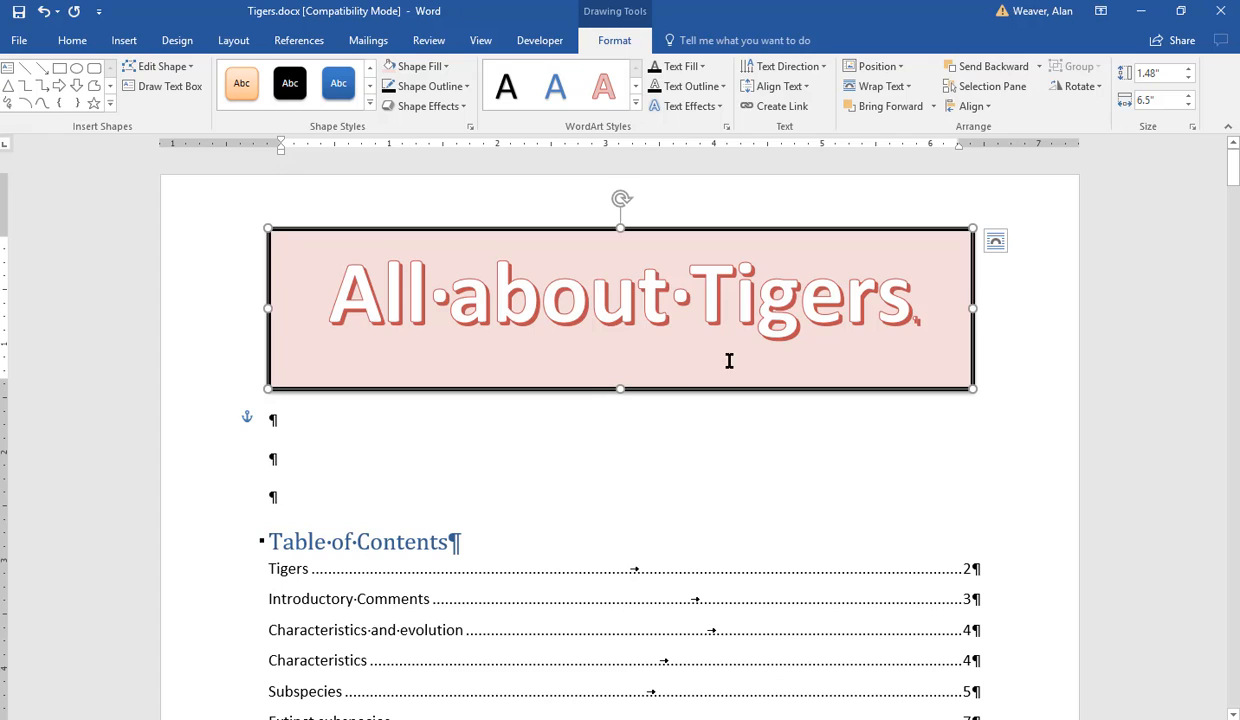
# Apply the first preset shape effect to the WordArt box
pyautogui.click(415, 107)
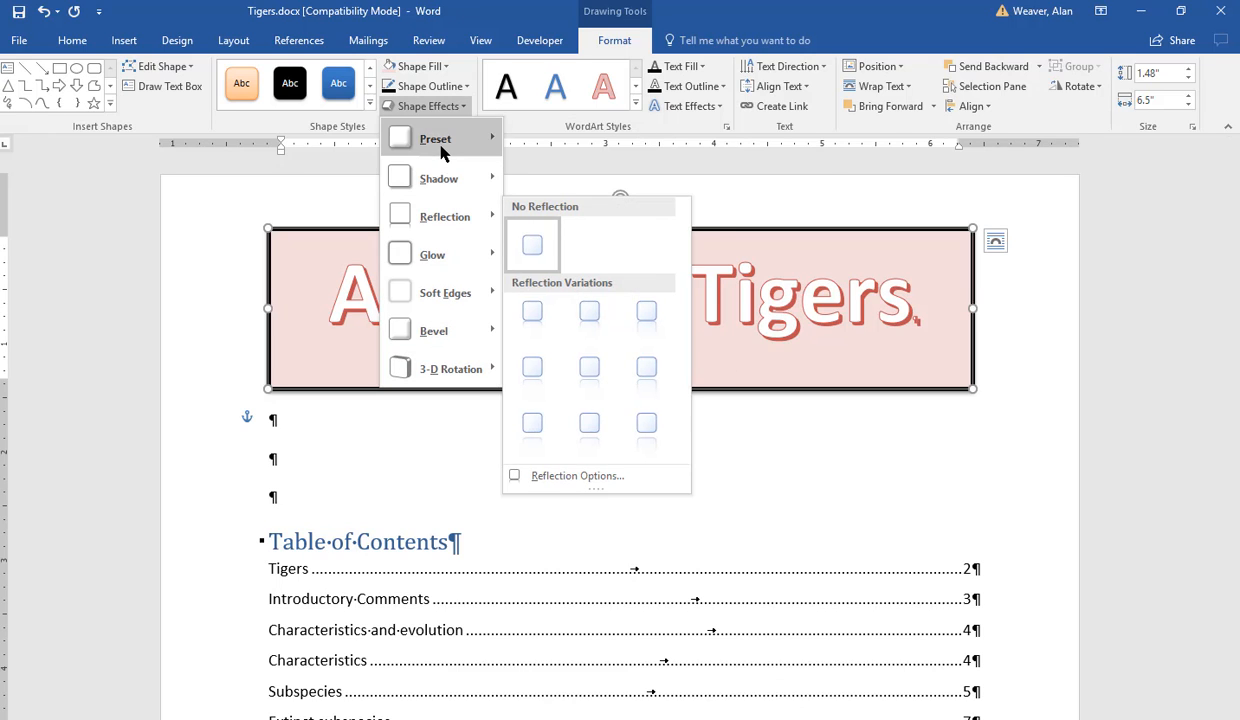
pyautogui.moveTo(441, 152)
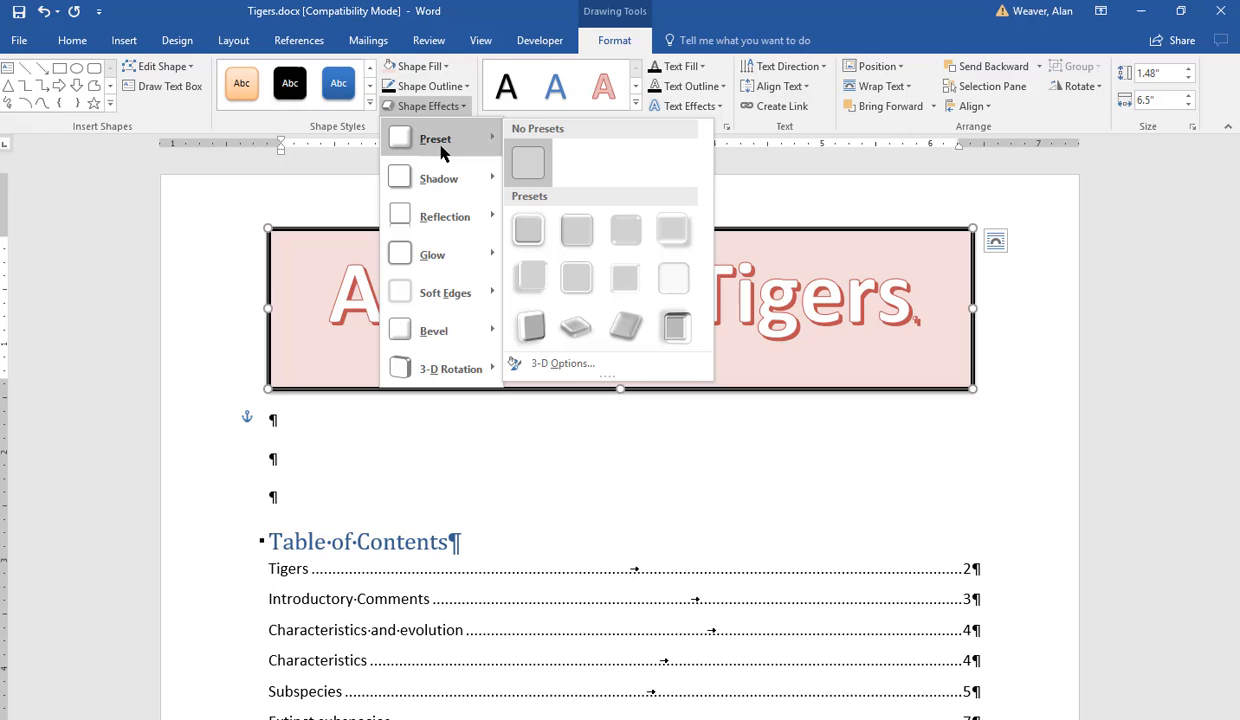
pyautogui.click(526, 236)
pyautogui.click(1016, 330)
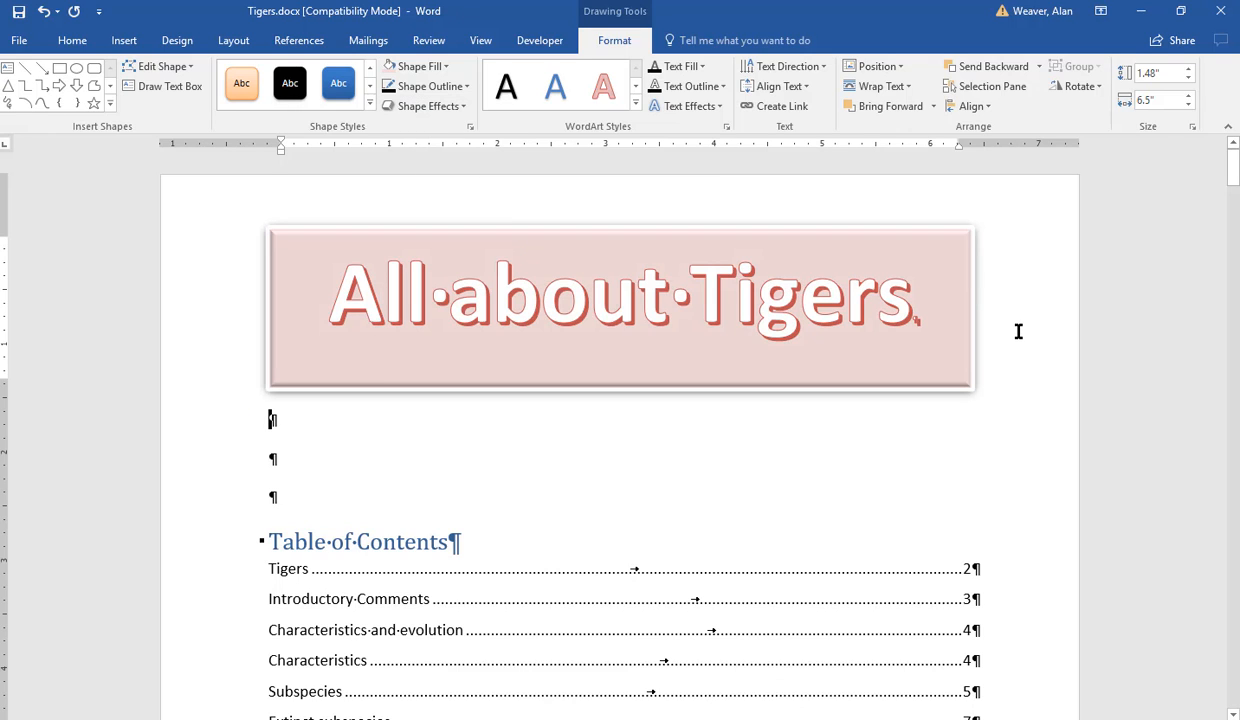
# Add a red glow text effect to the "All about Tigers" WordArt lettering
pyautogui.click(870, 234)
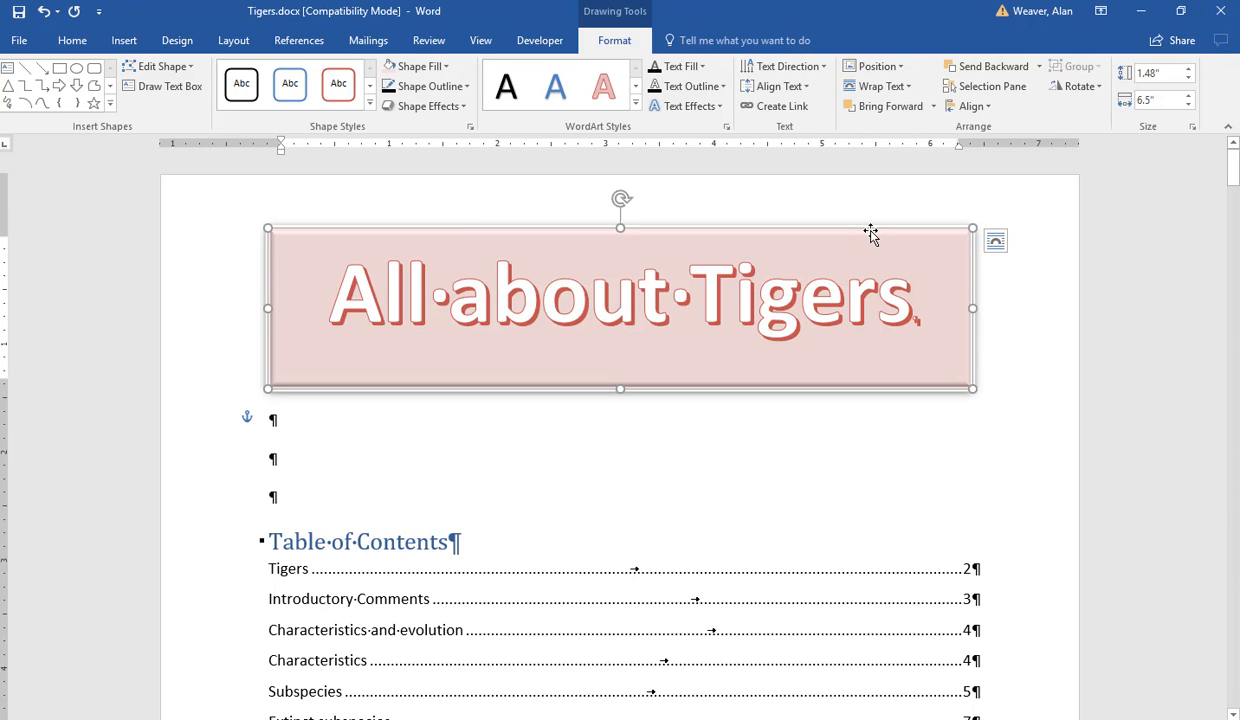
pyautogui.click(694, 108)
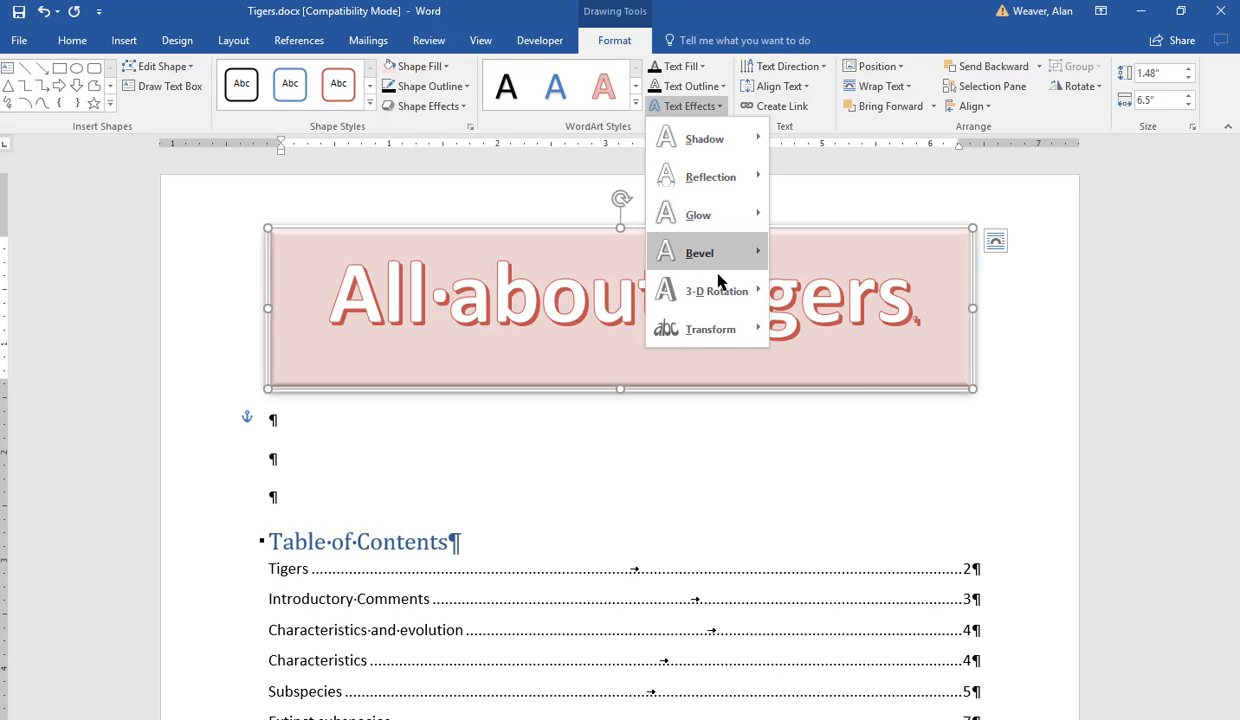
pyautogui.moveTo(723, 299)
pyautogui.moveTo(722, 325)
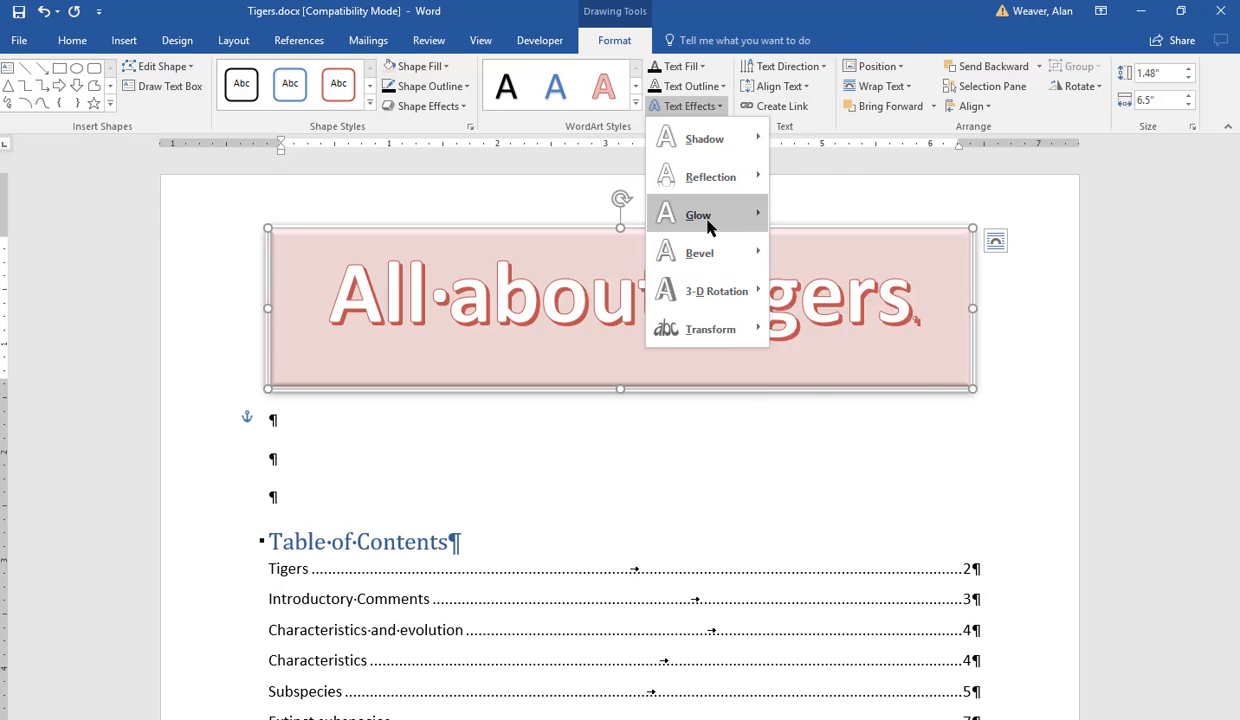
pyautogui.moveTo(710, 228)
pyautogui.click(826, 291)
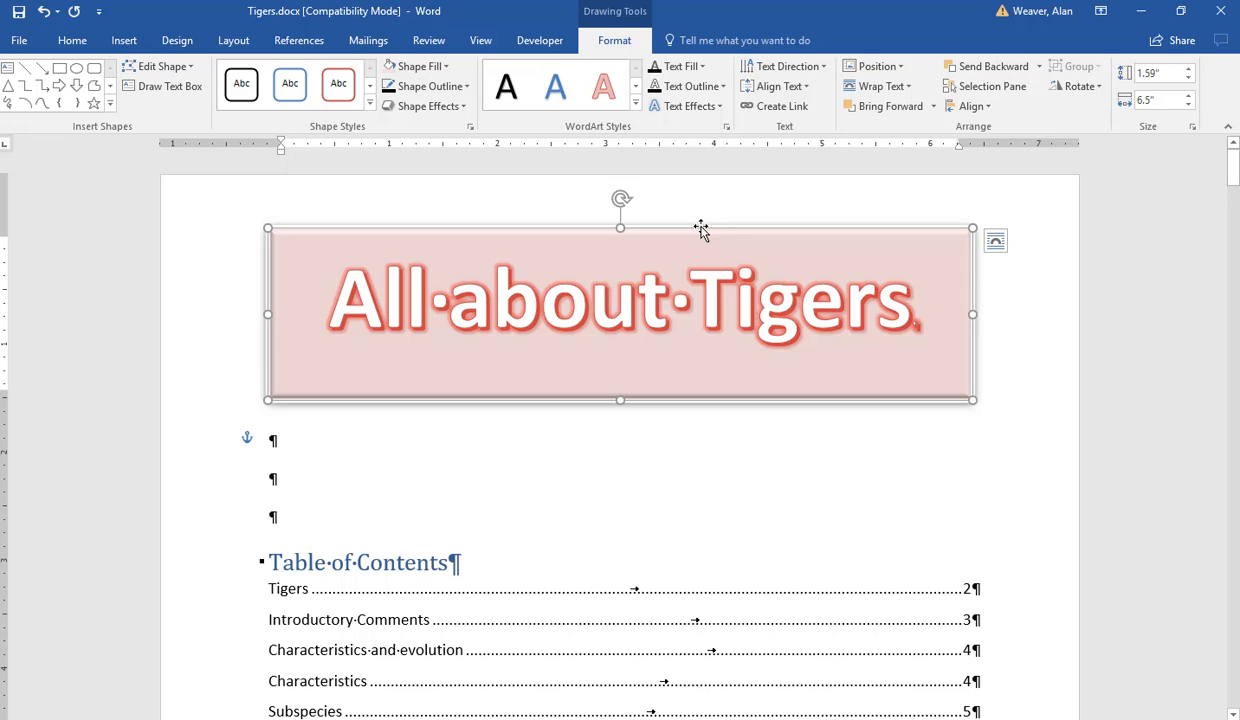
# Cut the WordArt title from the first page and insert two blank paragraphs above the "Tigers" heading on the second page
pyautogui.press('Delete')
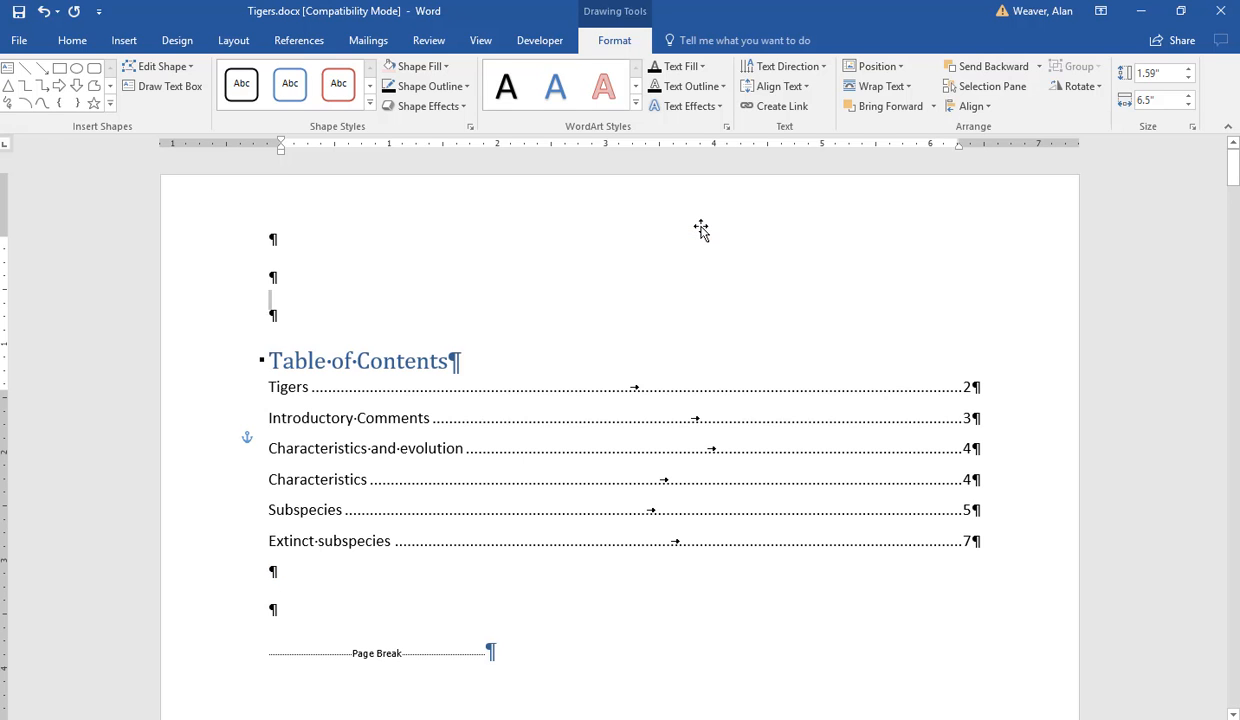
pyautogui.press('pagedown')
pyautogui.press('pagedown')
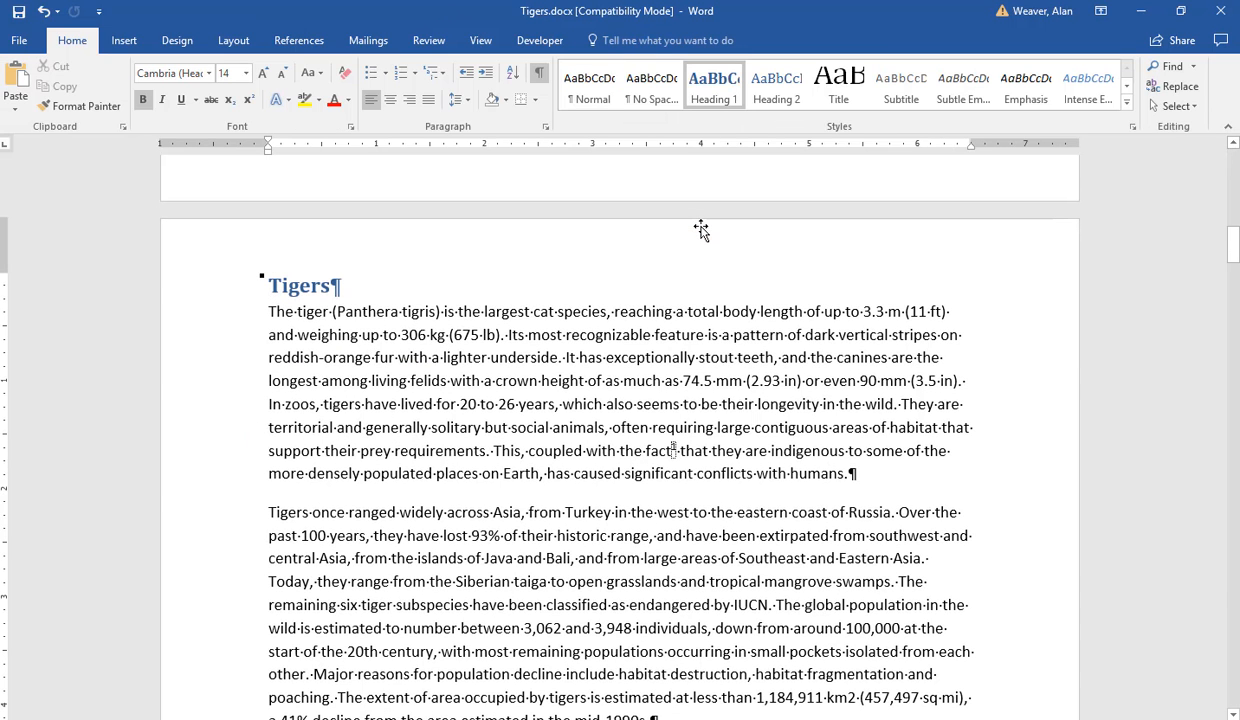
pyautogui.press('Return')
pyautogui.press('Return')
pyautogui.press('Up')
pyautogui.press('Up')
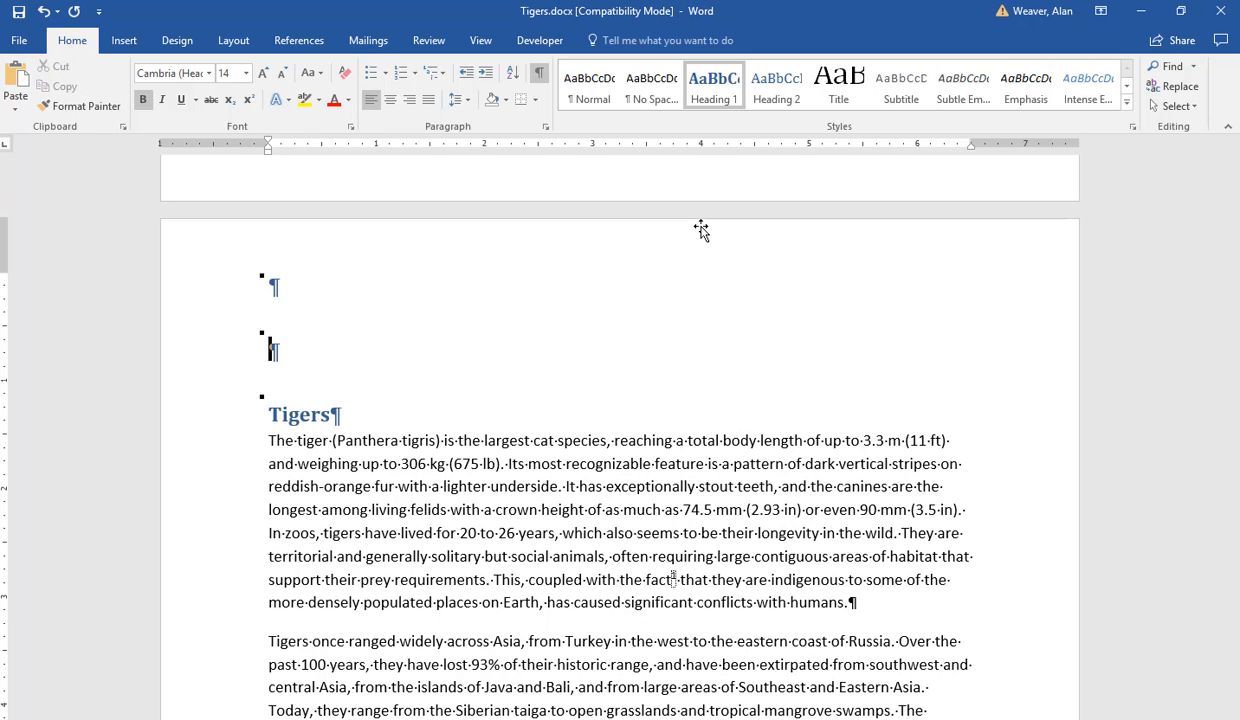
# Apply the Normal style to the blank paragraphs above the "Tigers" heading and paste the WordArt title there
pyautogui.hotkey('shift', 'Down')
pyautogui.hotkey('shift', 'Down')
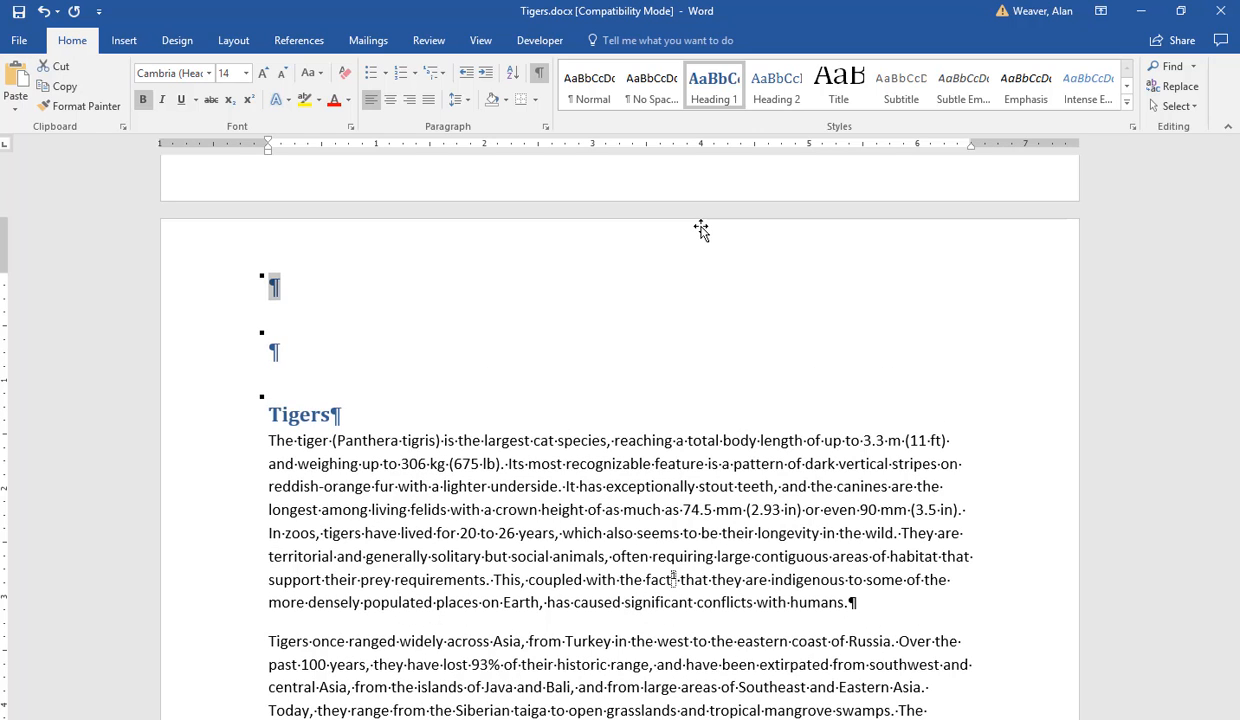
pyautogui.click(590, 85)
pyautogui.click(296, 292)
pyautogui.hotkey('ctrl', 'v')
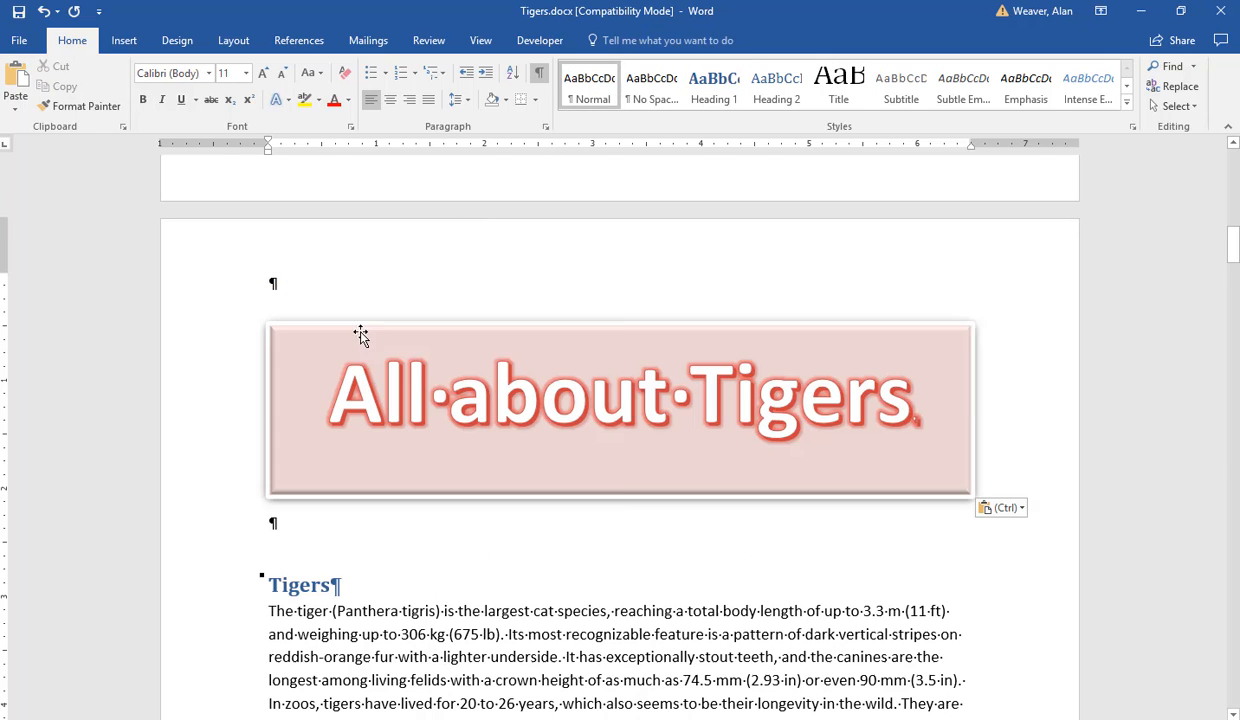
# Remove one blank paragraph above the "Tigers" heading and move the WordArt title up above the remaining blank paragraph
pyautogui.click(279, 286)
pyautogui.press('Delete')
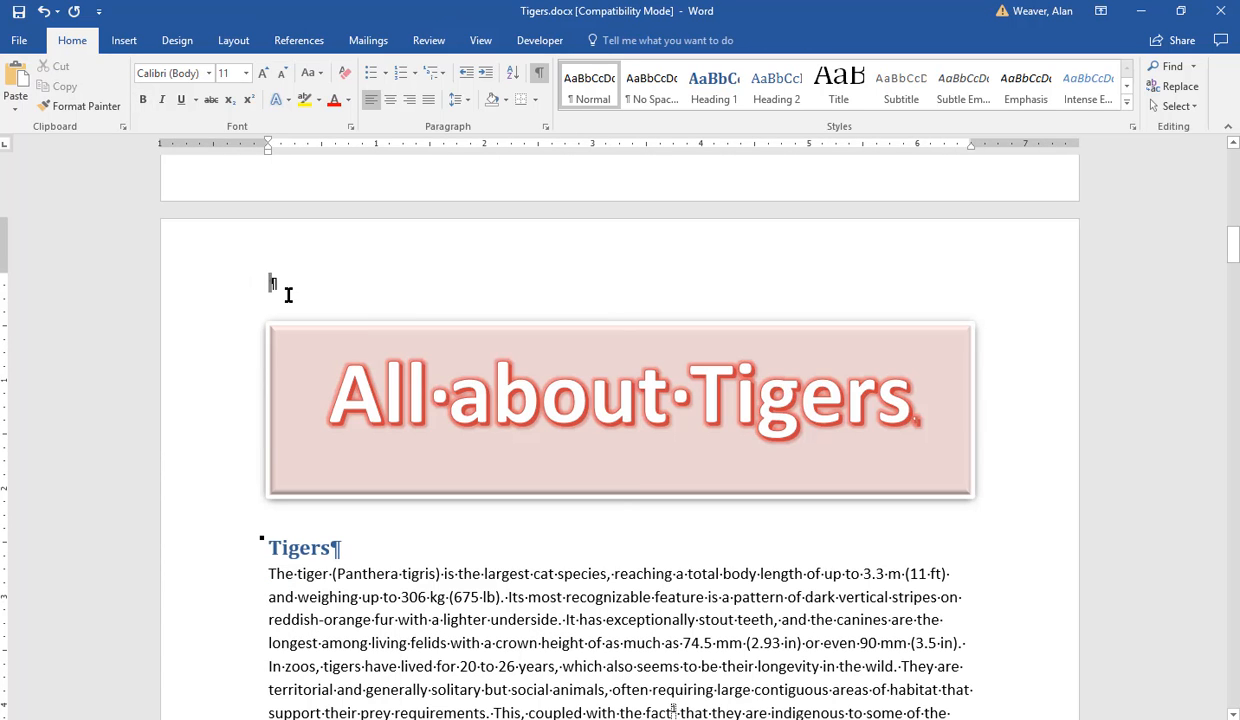
pyautogui.press('Delete')
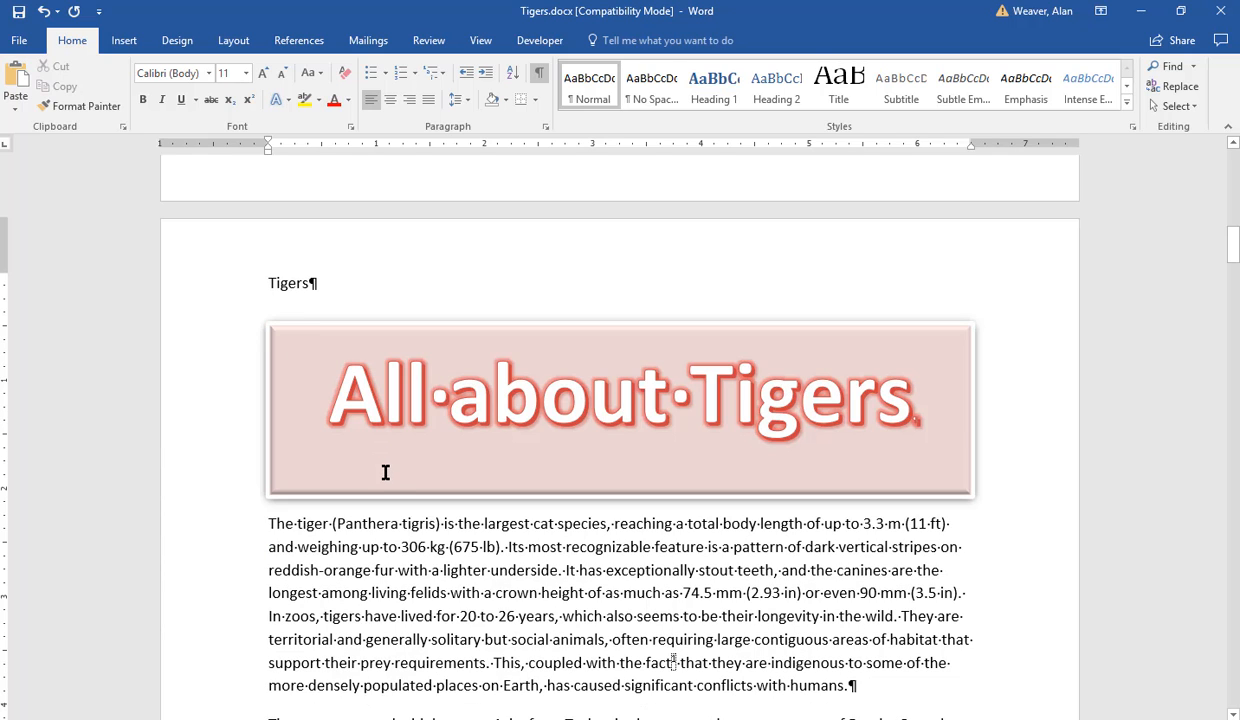
pyautogui.hotkey('ctrl', 'z')
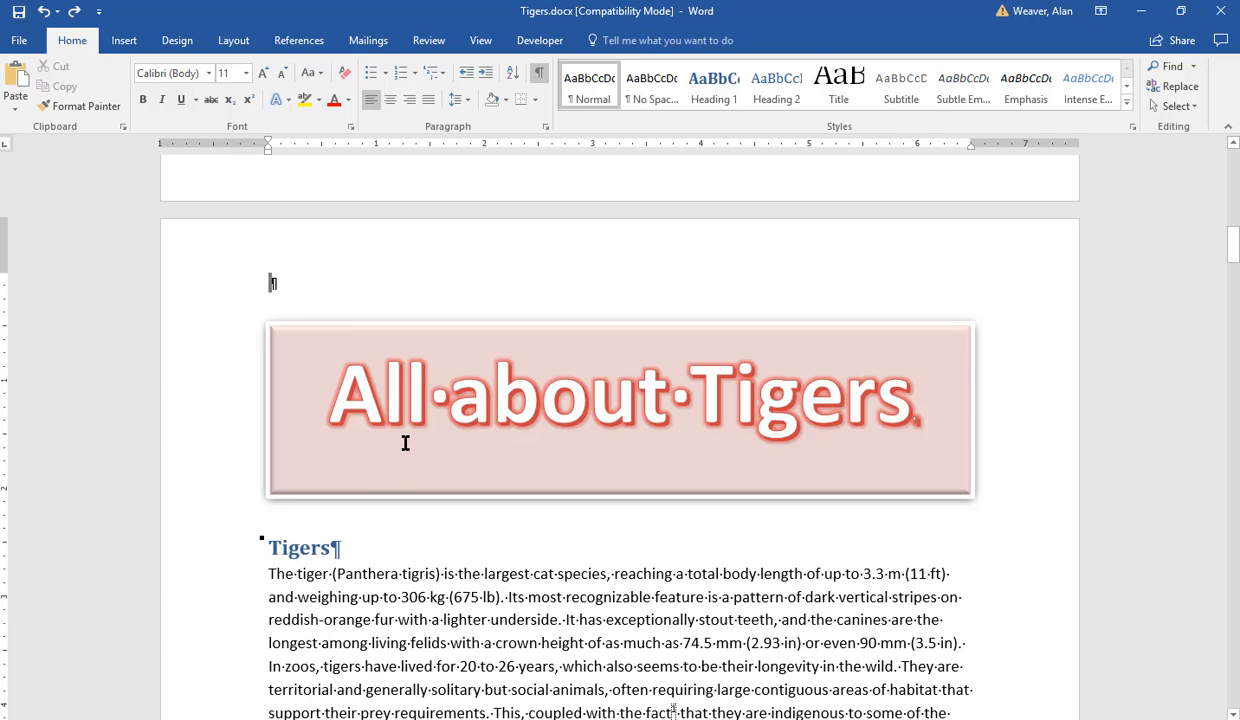
pyautogui.click(519, 321)
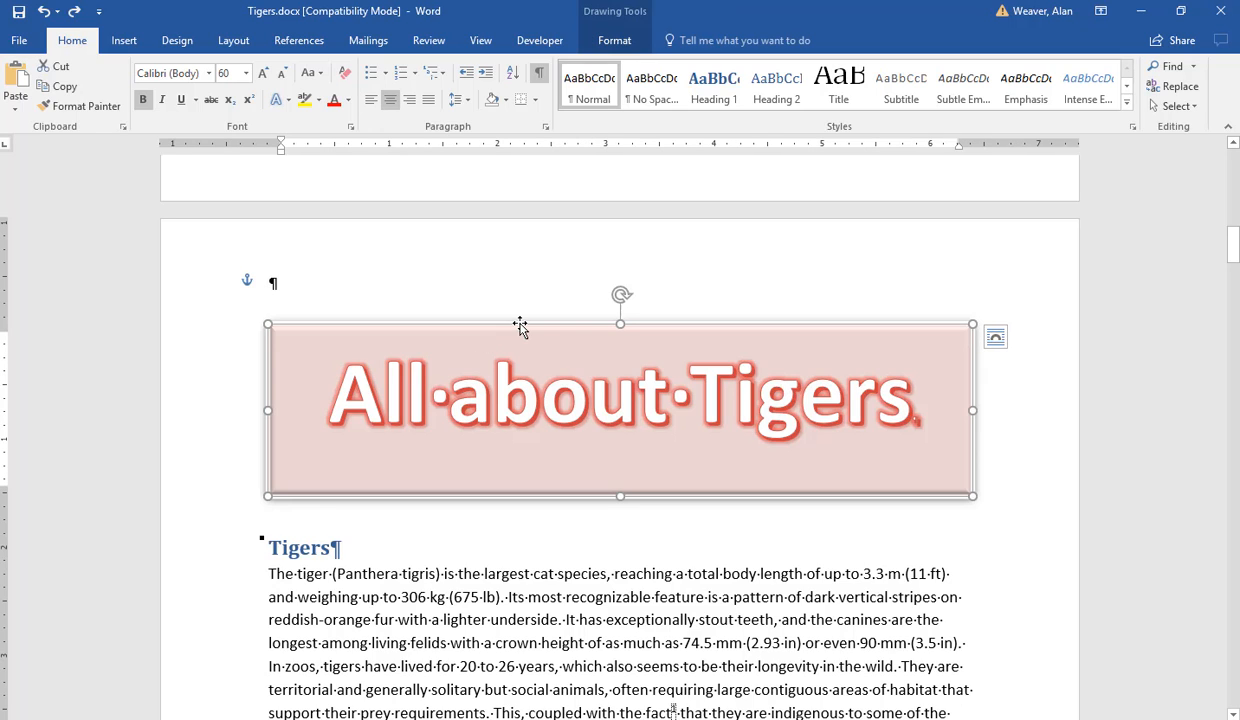
pyautogui.moveTo(520, 325); pyautogui.dragTo(521, 296)
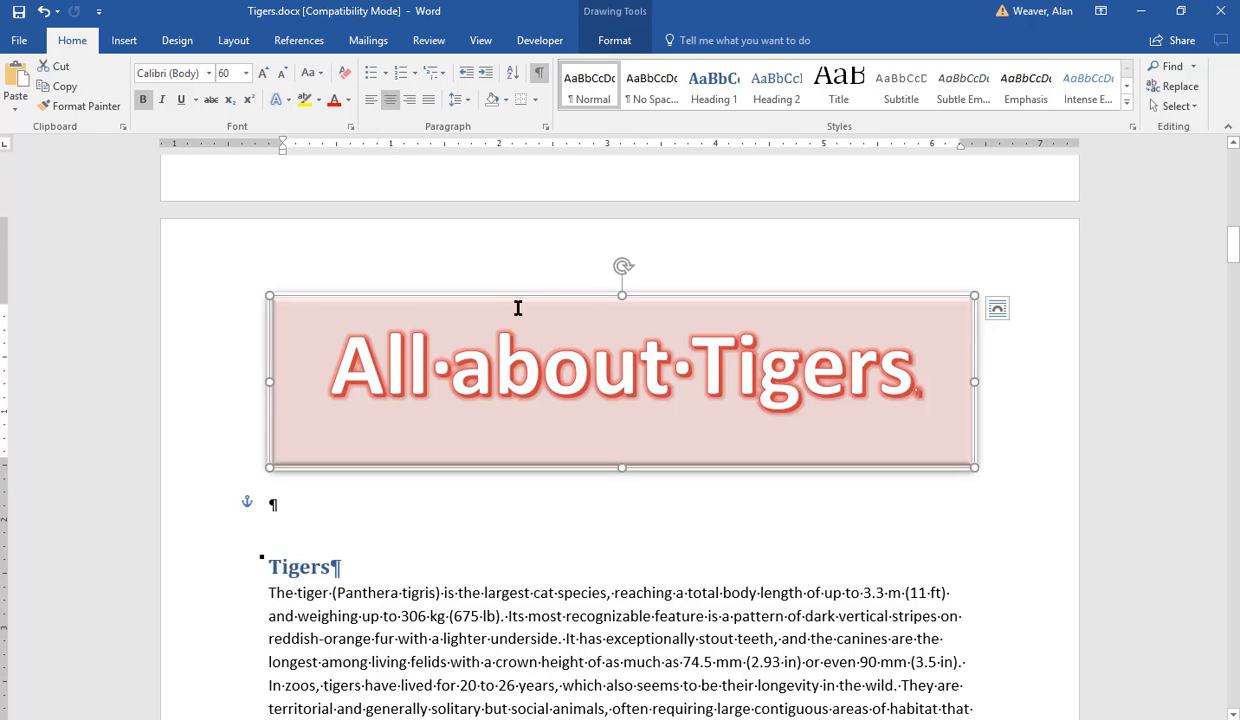
# Set the WordArt title's text wrapping to Square and move the title slightly lower, above the blank paragraph
pyautogui.click(998, 310)
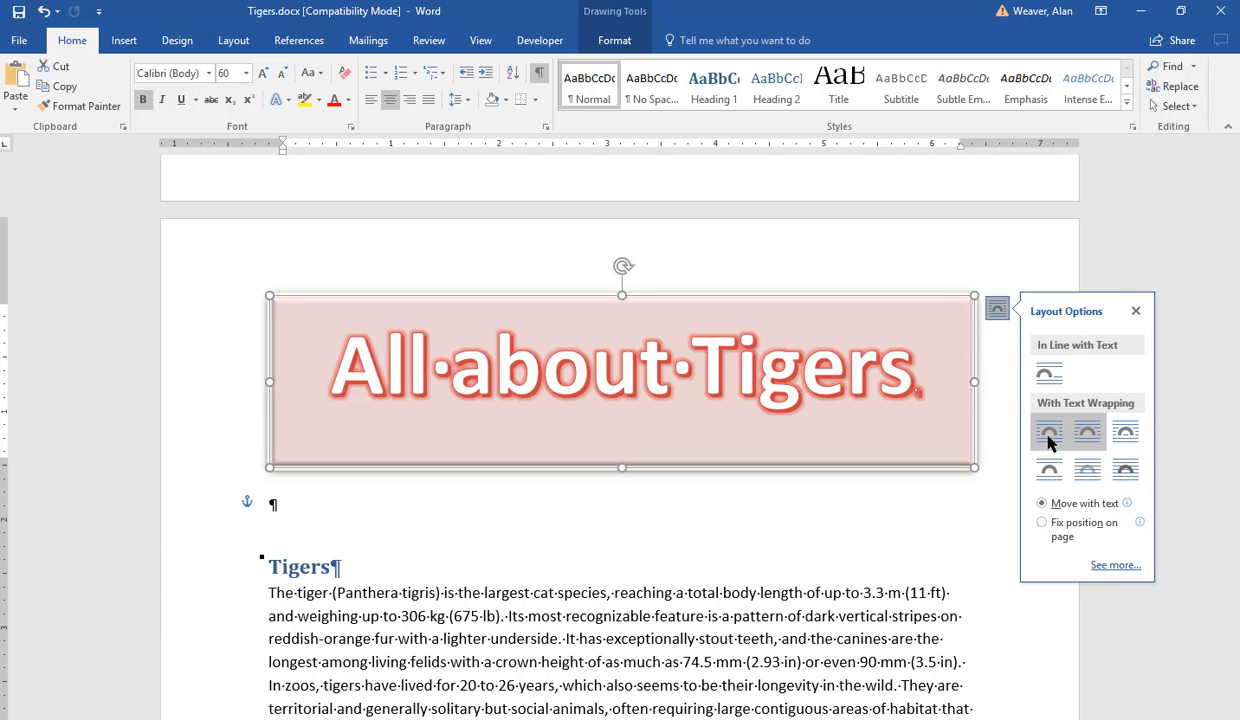
pyautogui.click(1090, 435)
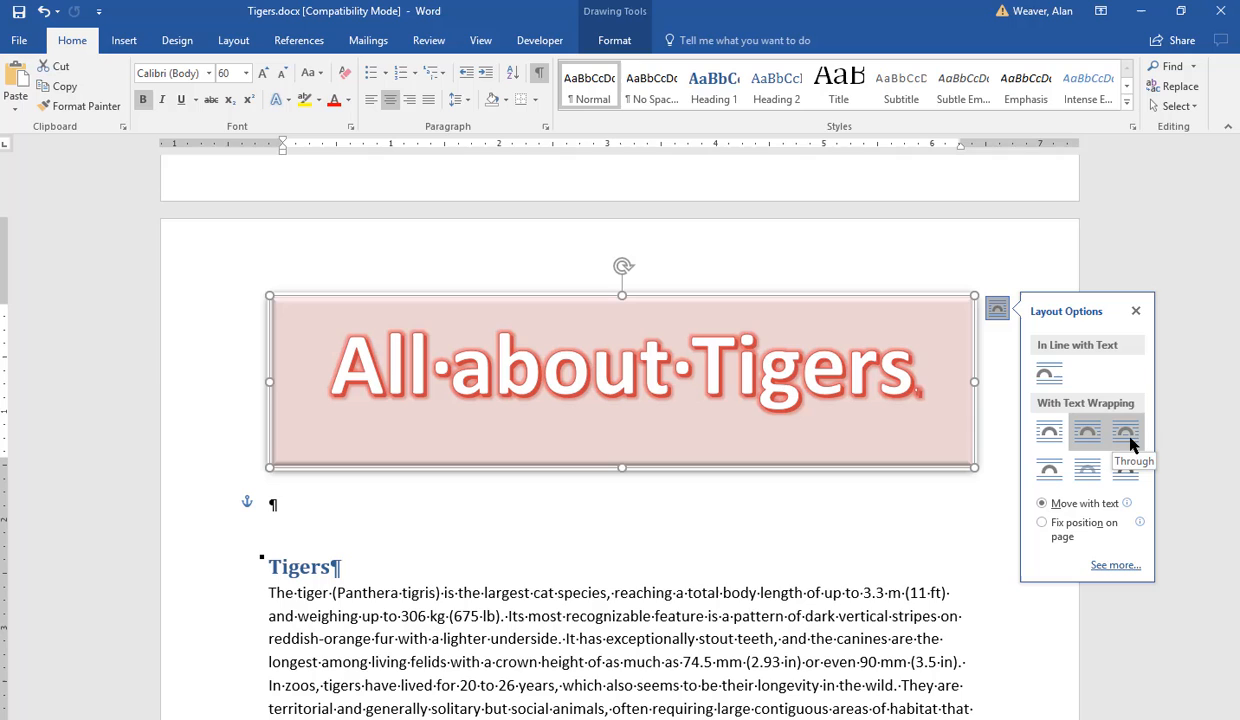
pyautogui.click(1048, 432)
pyautogui.click(877, 613)
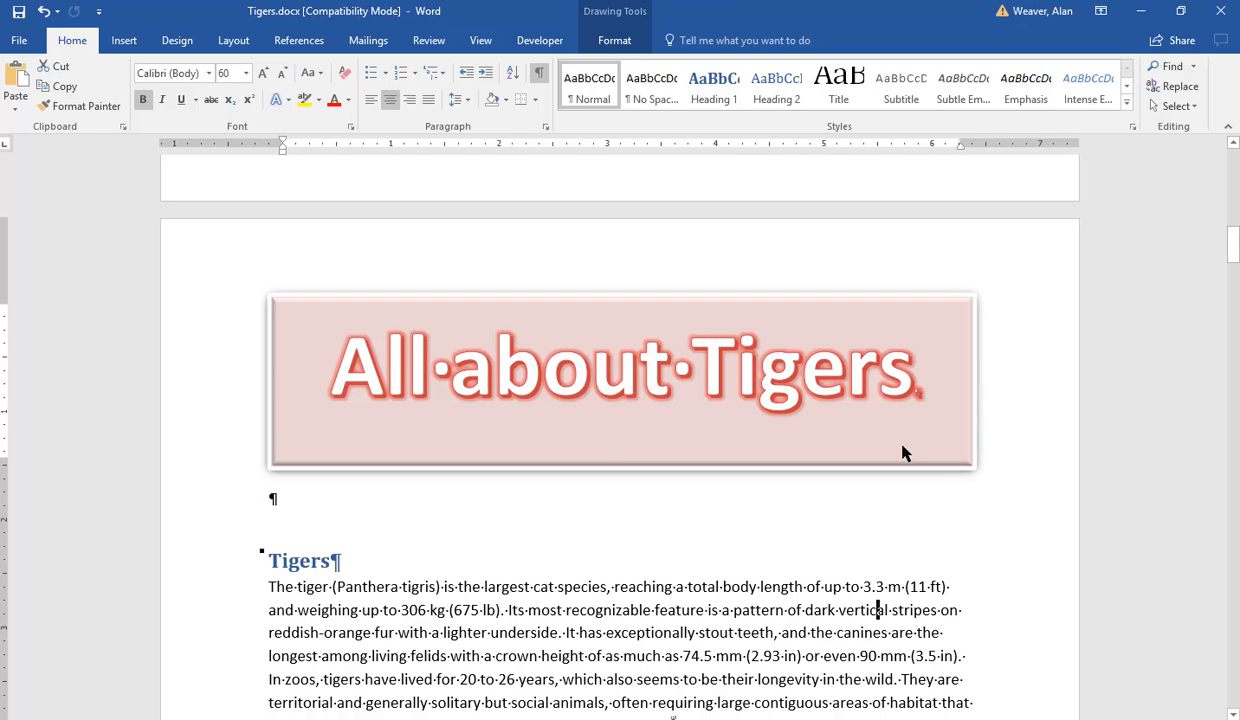
pyautogui.click(962, 366)
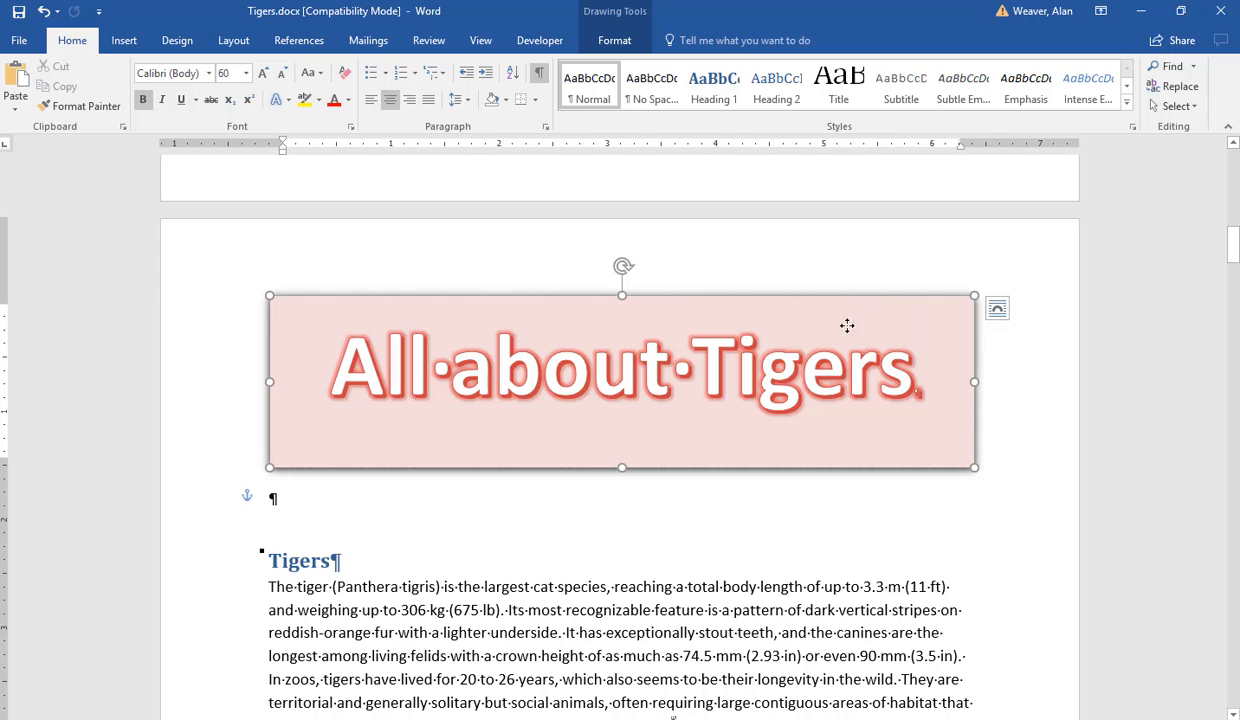
pyautogui.moveTo(847, 327)
pyautogui.mouseDown()
pyautogui.moveTo(847, 581)
pyautogui.moveTo(864, 458)
pyautogui.moveTo(850, 299)
pyautogui.moveTo(858, 320)
pyautogui.mouseUp()
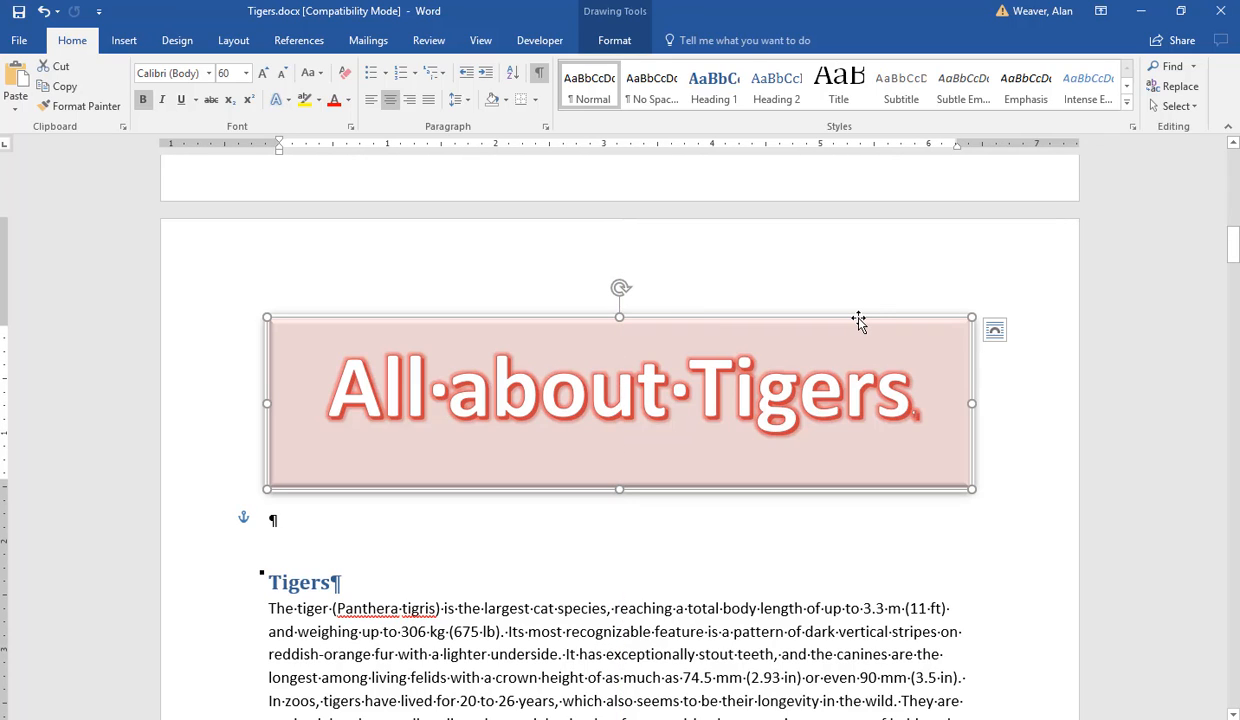